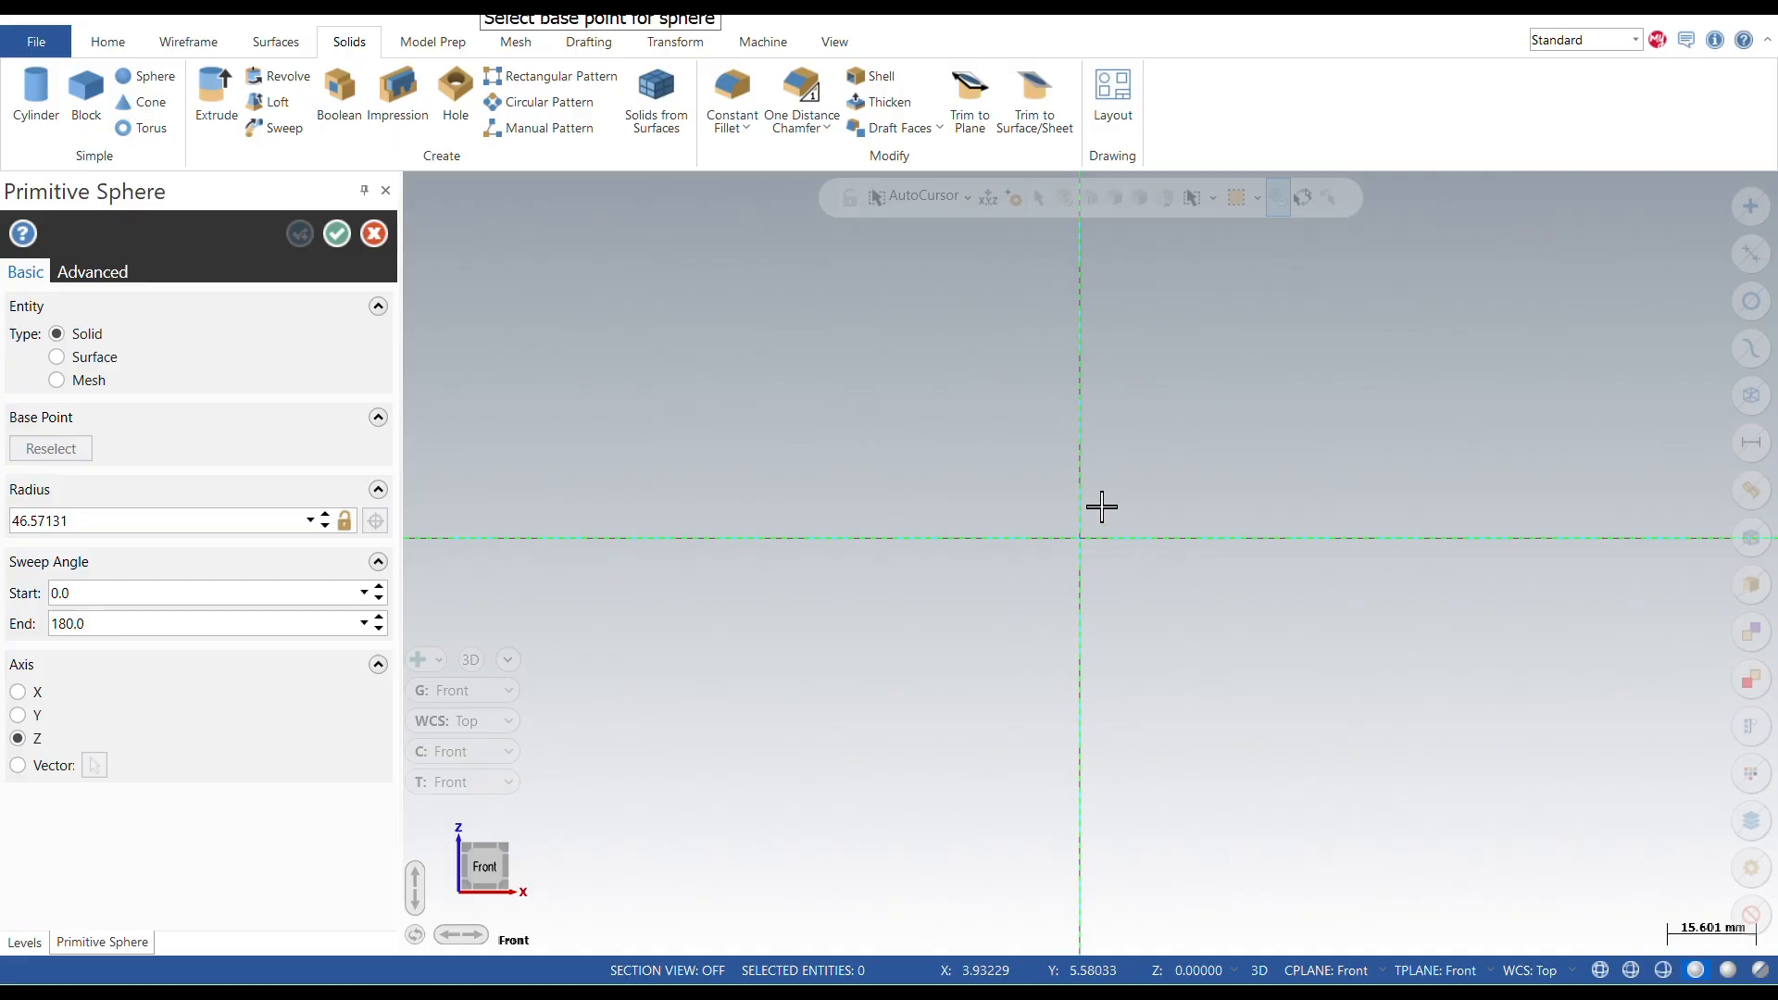
Step: Create a solid half sphere with a 30 mm radius at the origin, with a 0 to 180 degree sweep about the Z axis
click(1081, 539)
click(1306, 770)
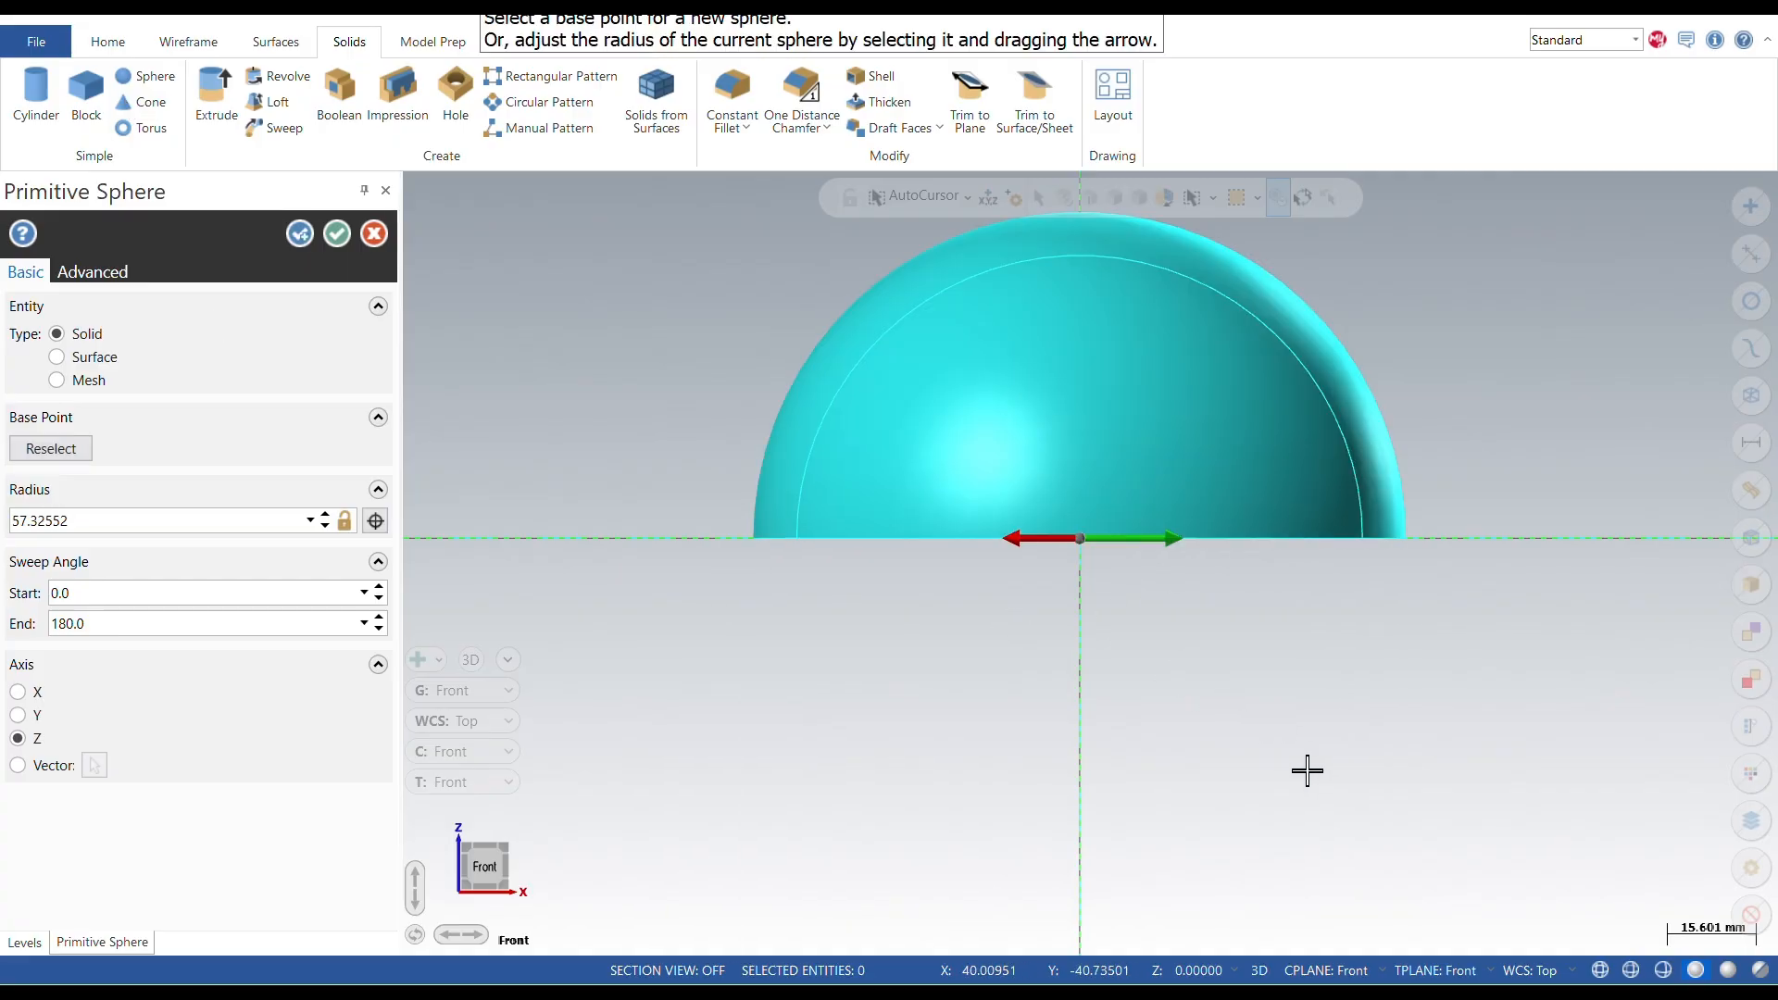
click(176, 516)
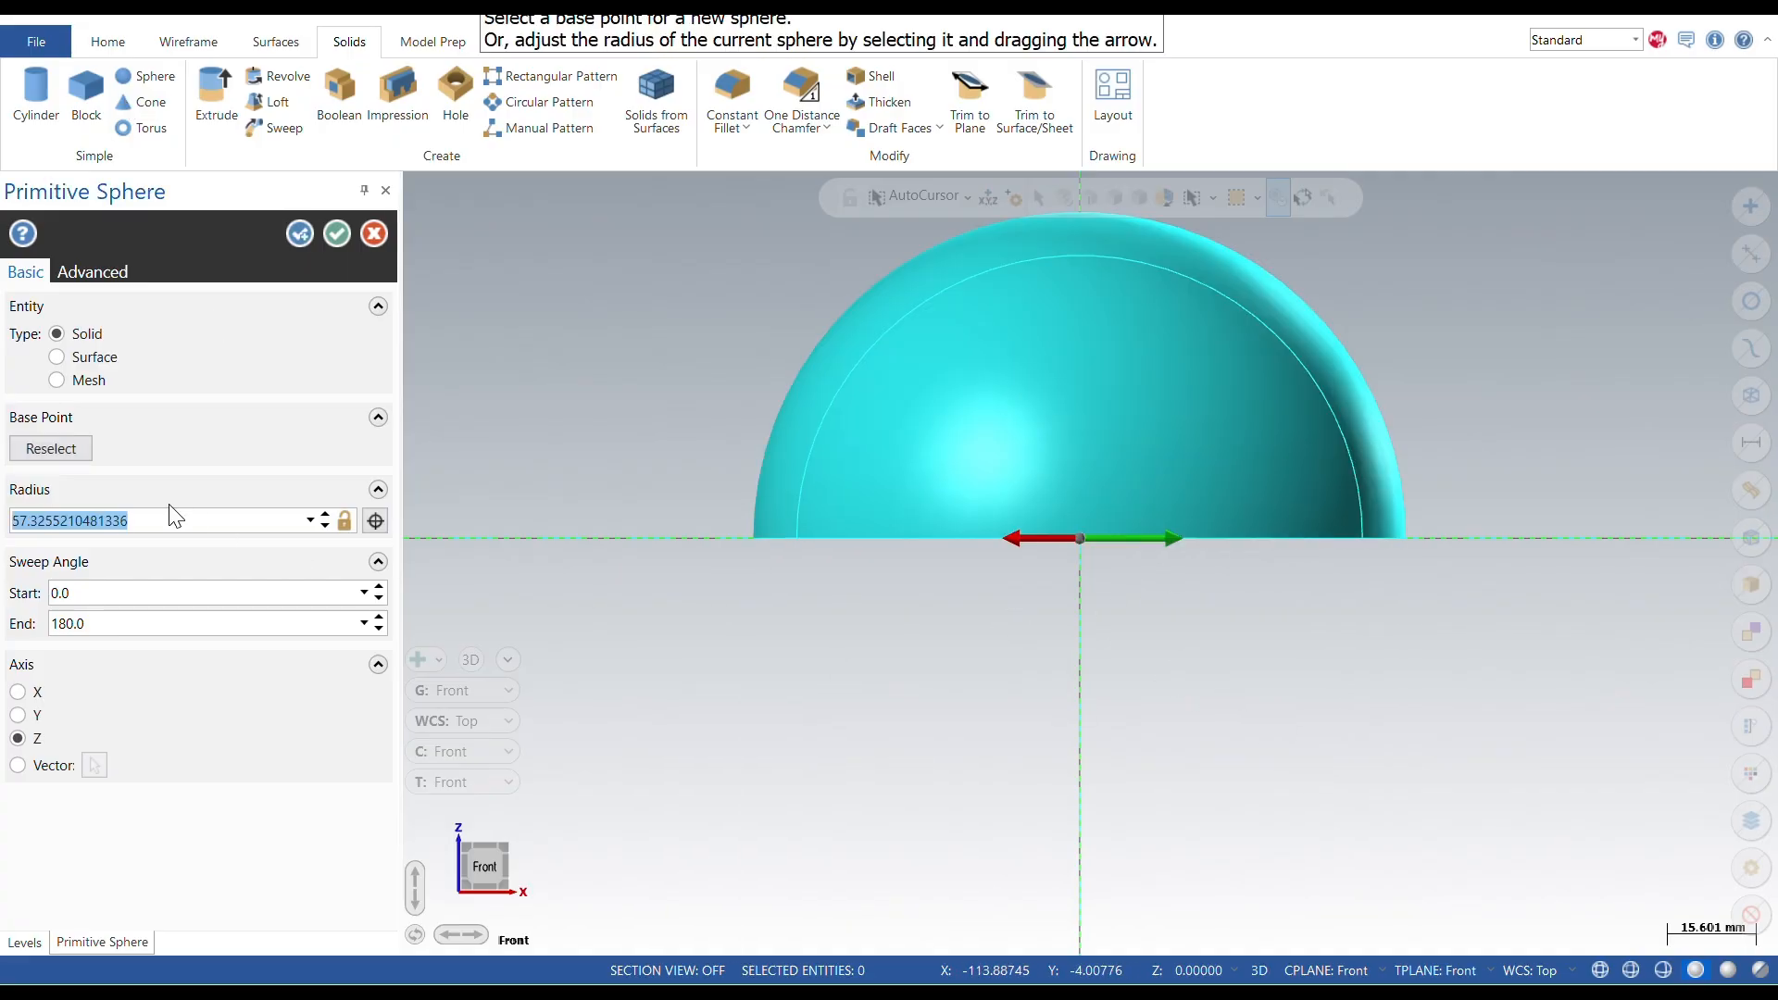
text(30)
key(Return)
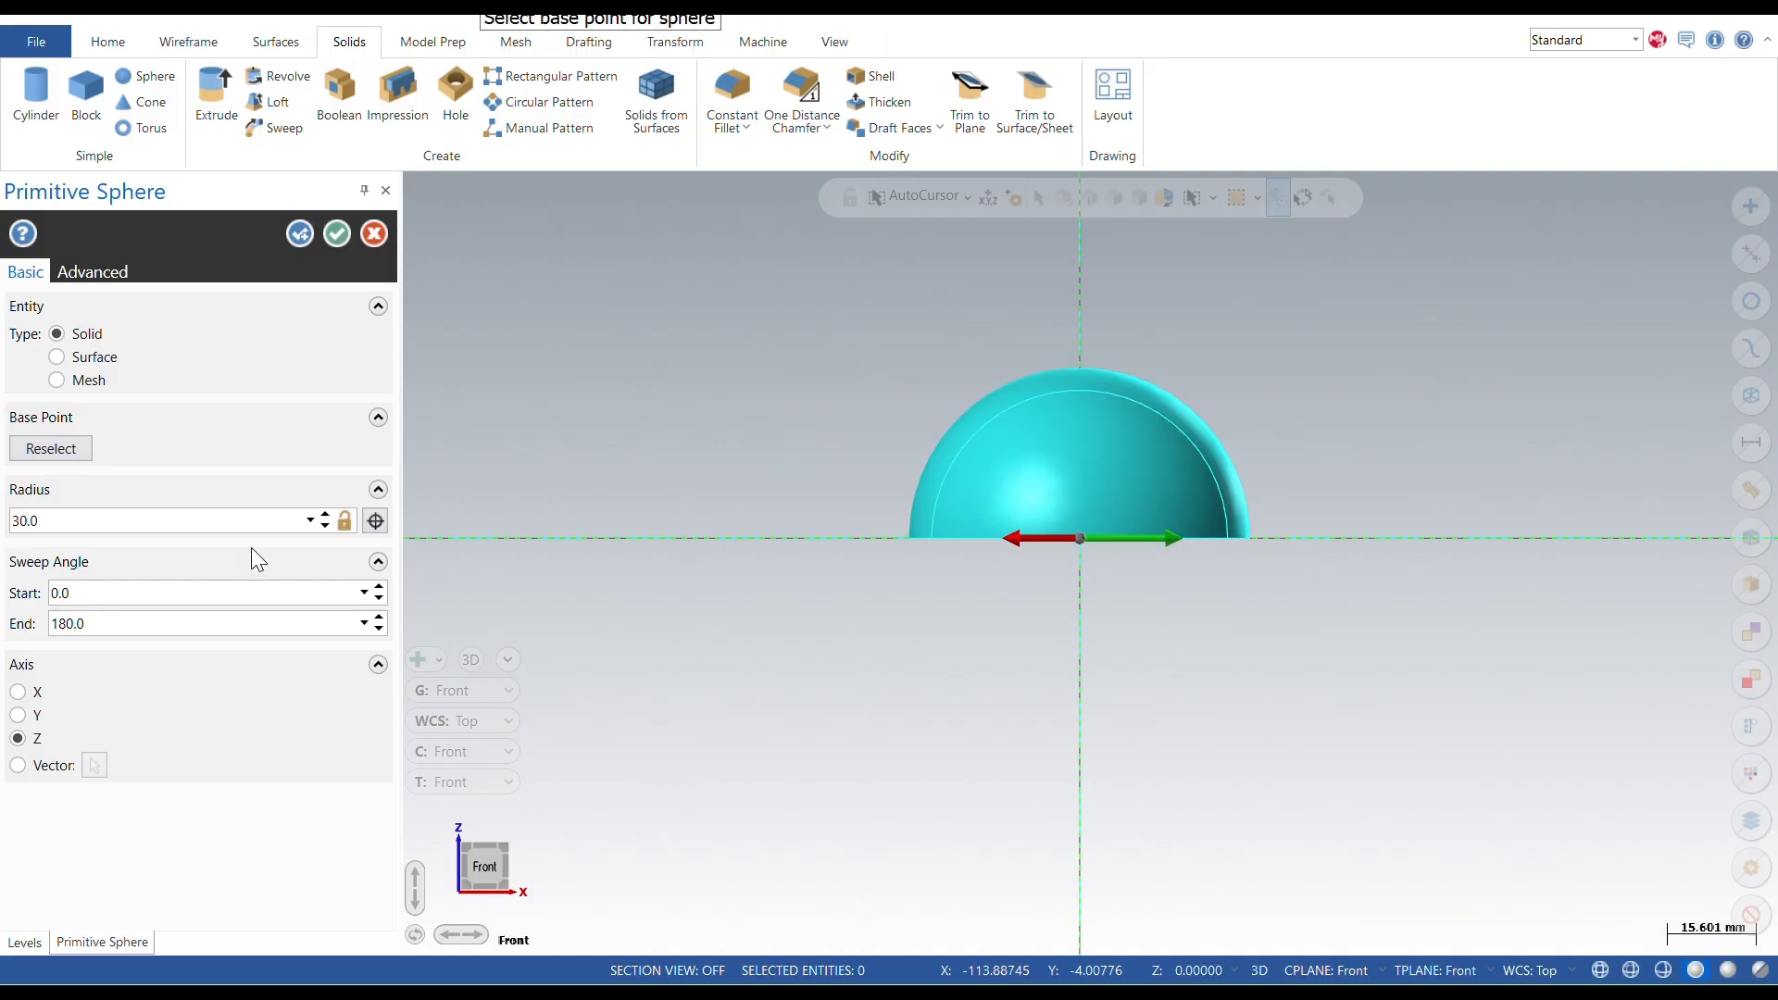
click(134, 628)
click(335, 235)
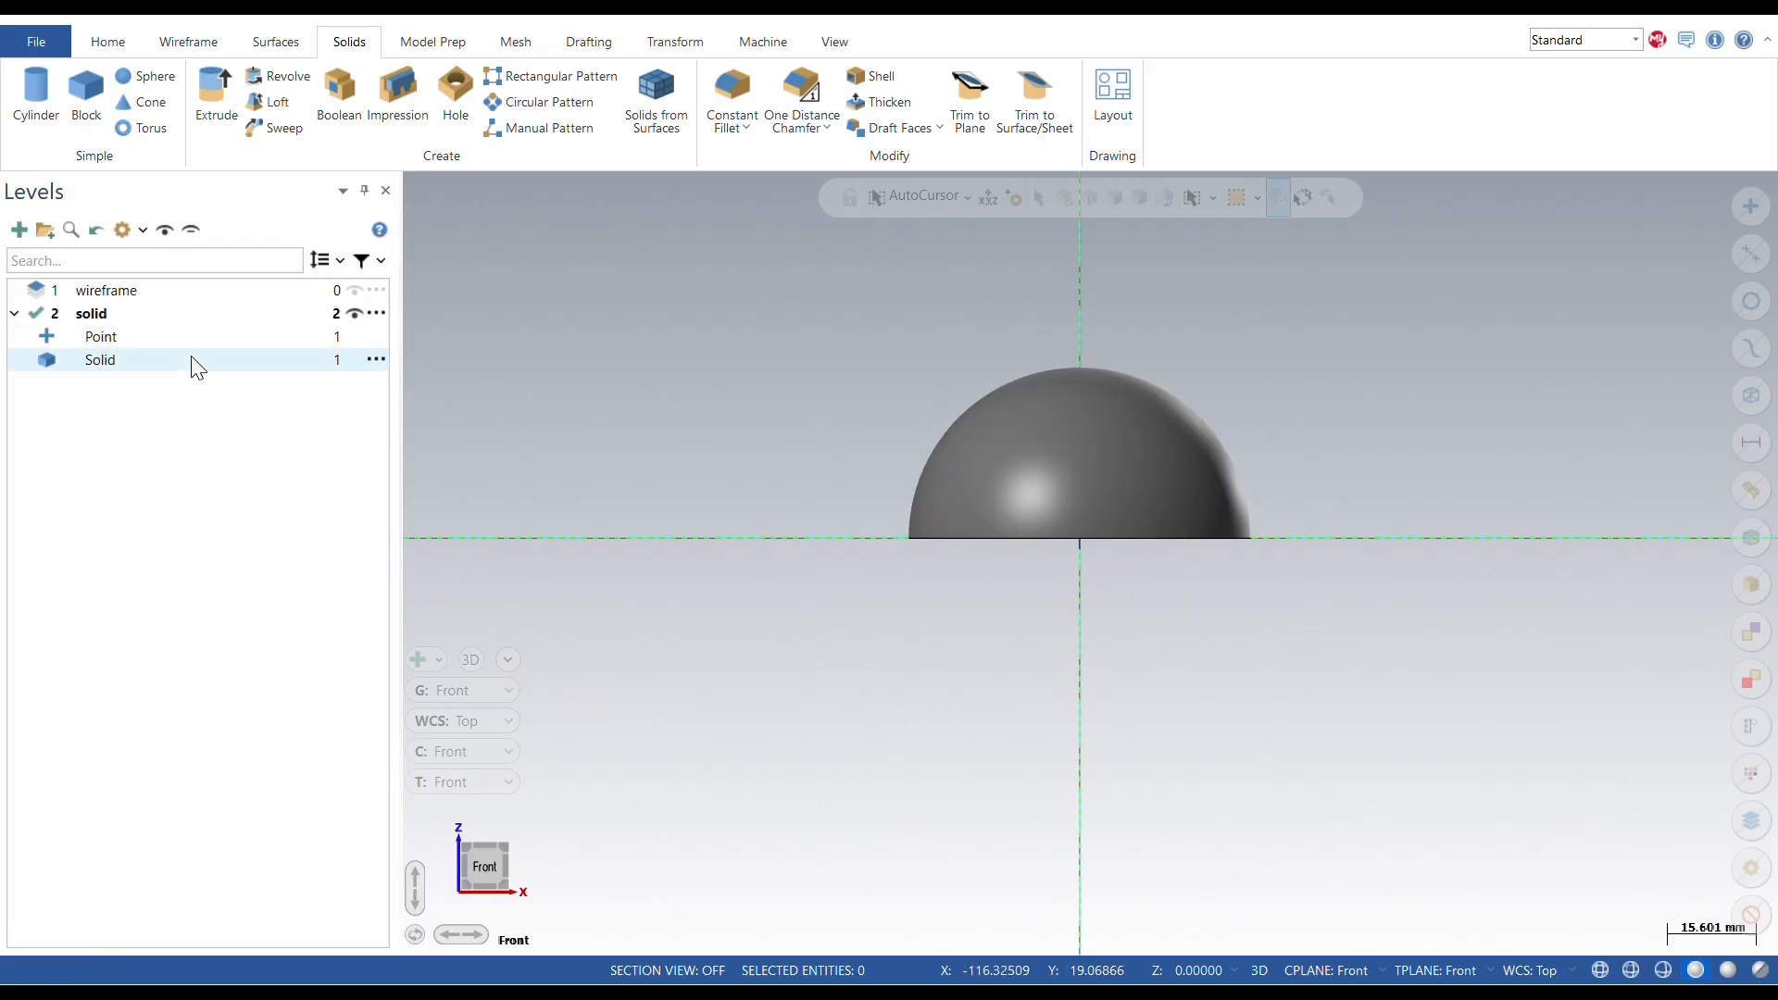
Step: Make the wireframe level active and switch to the Right view and construction plane
click(38, 289)
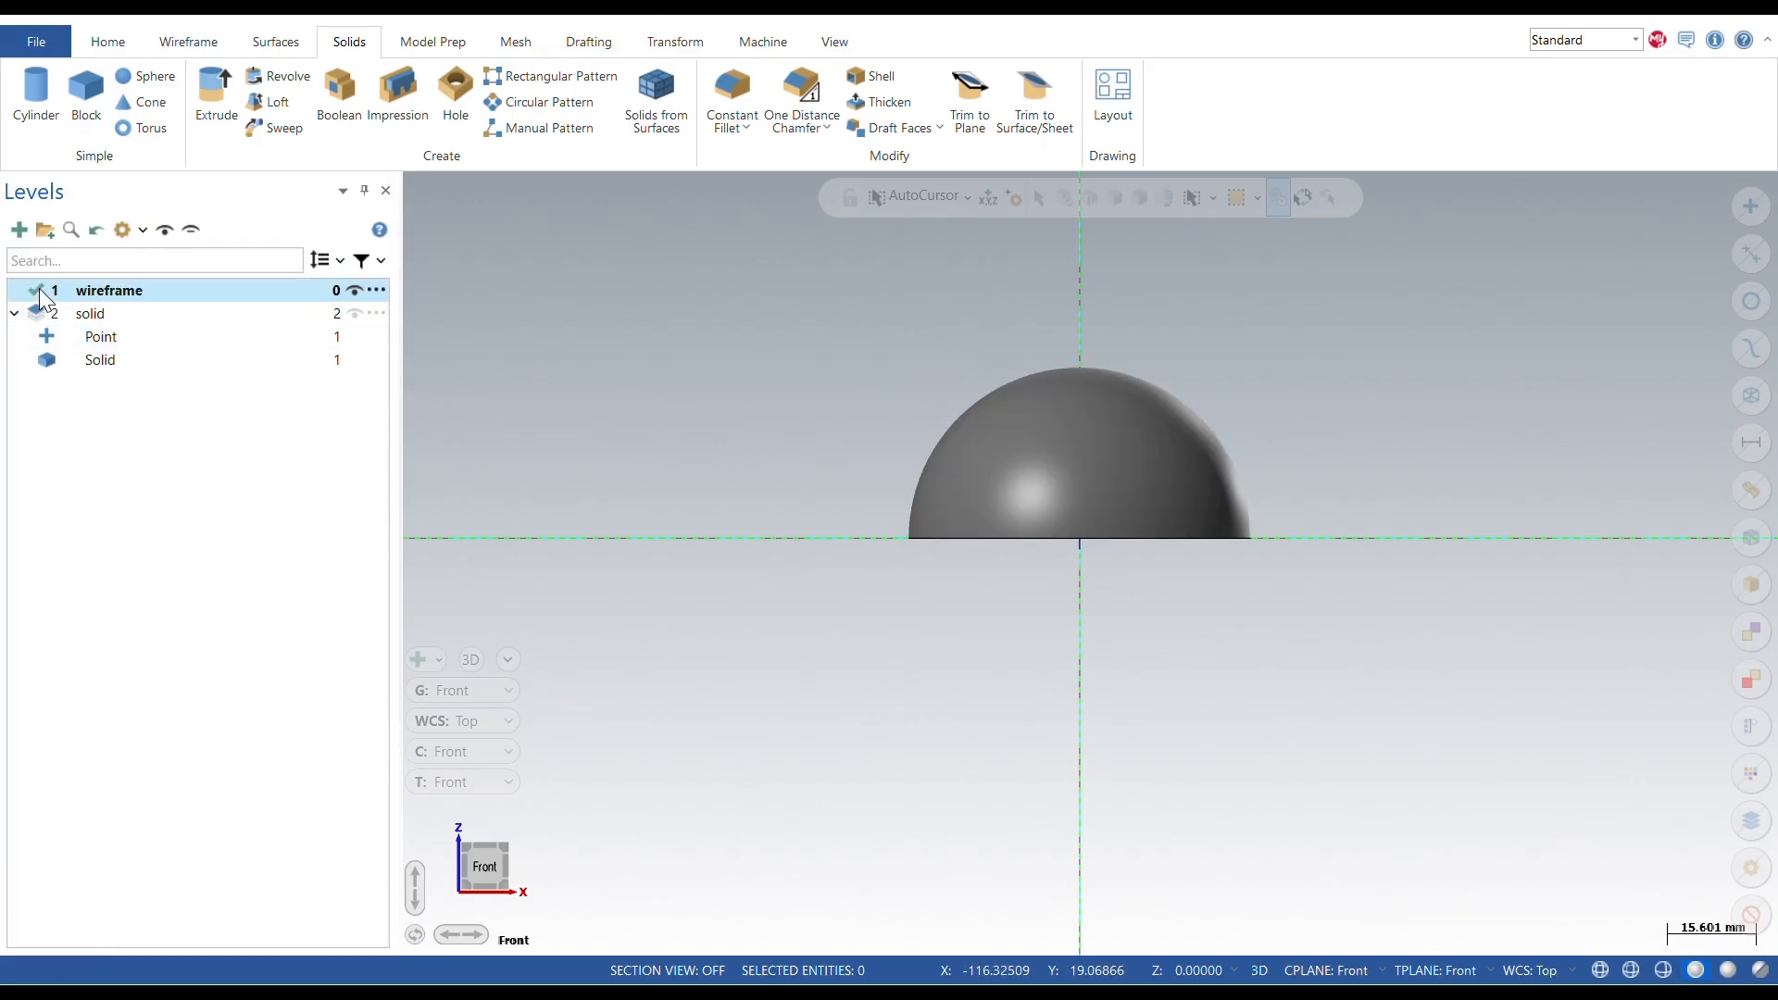
right_click(771, 370)
click(824, 548)
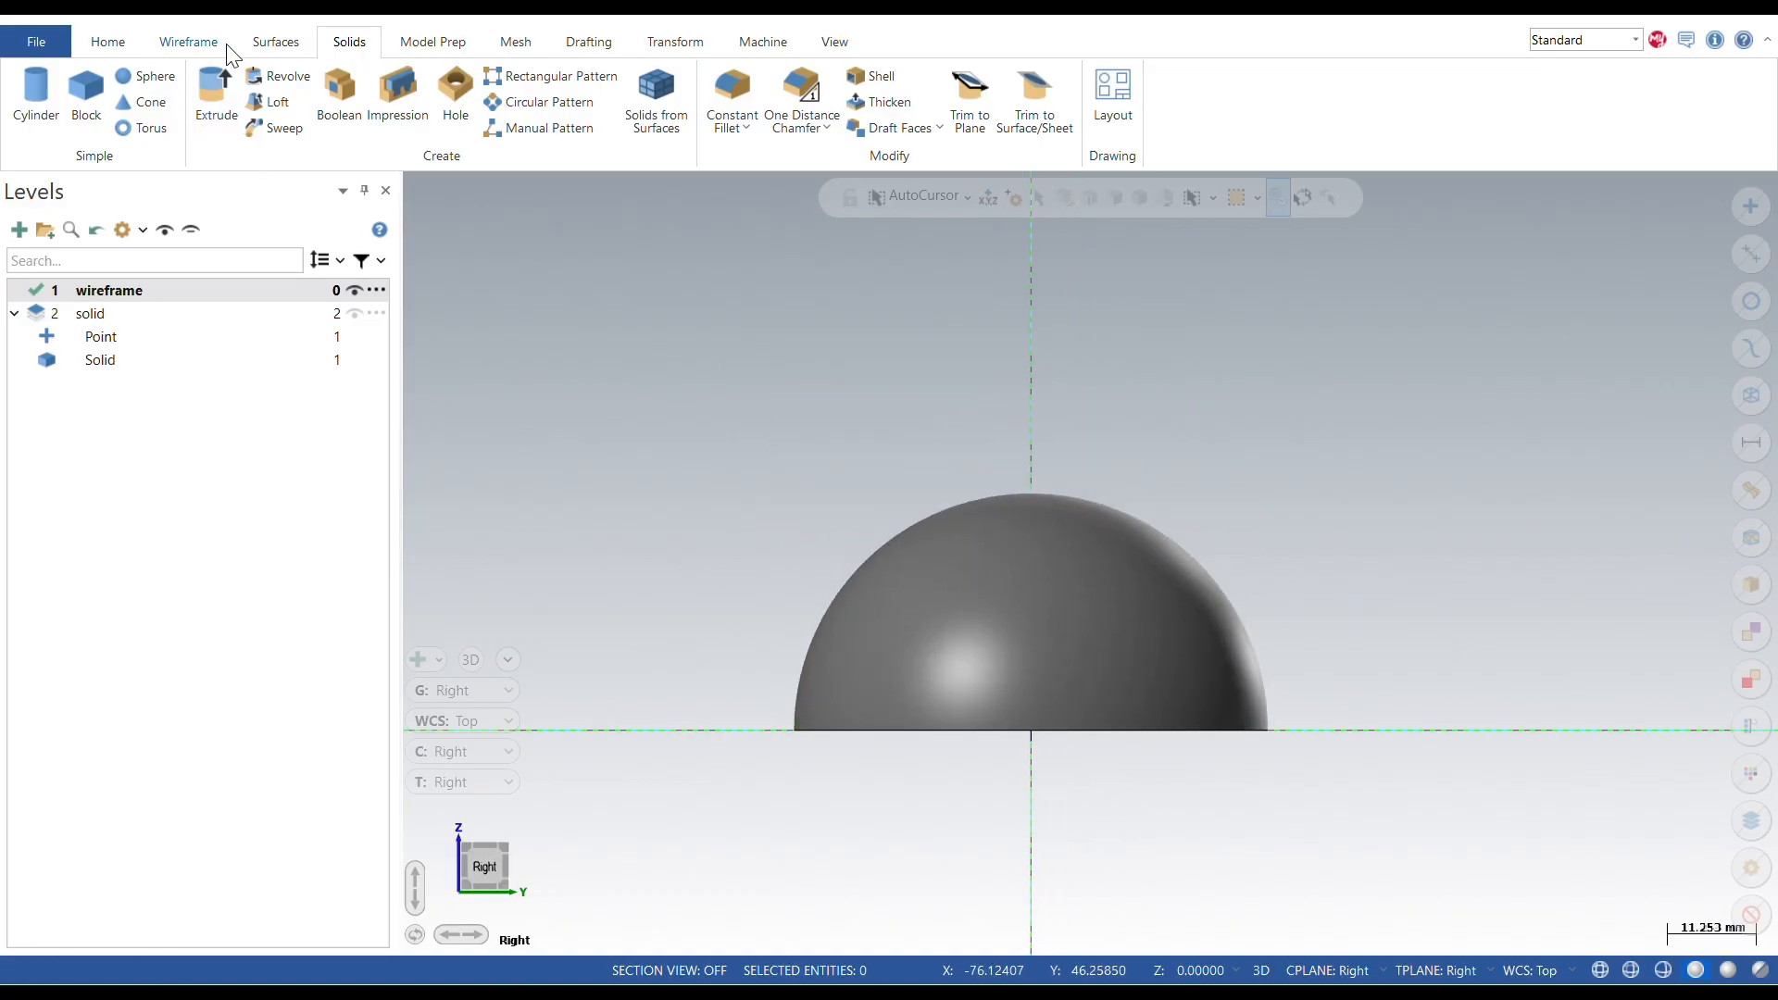
Step: Draw a center-point circle with a 25 mm radius centered at 0,30
click(217, 44)
click(366, 110)
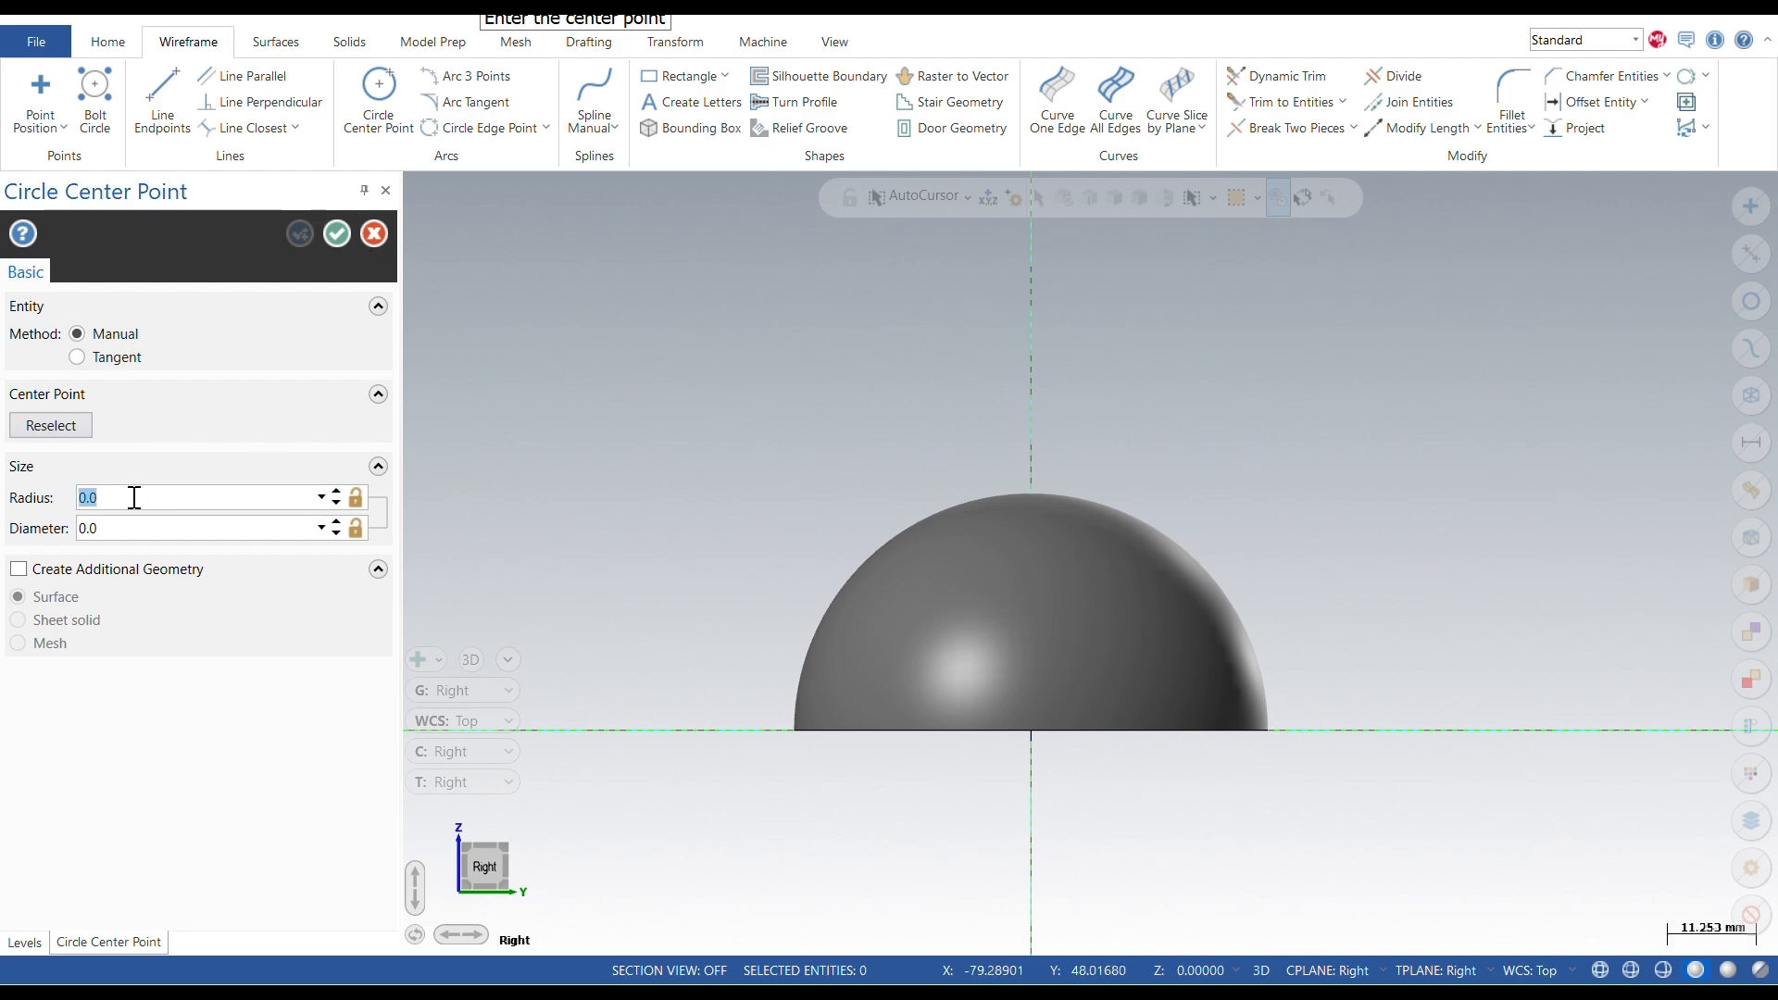
text(25)
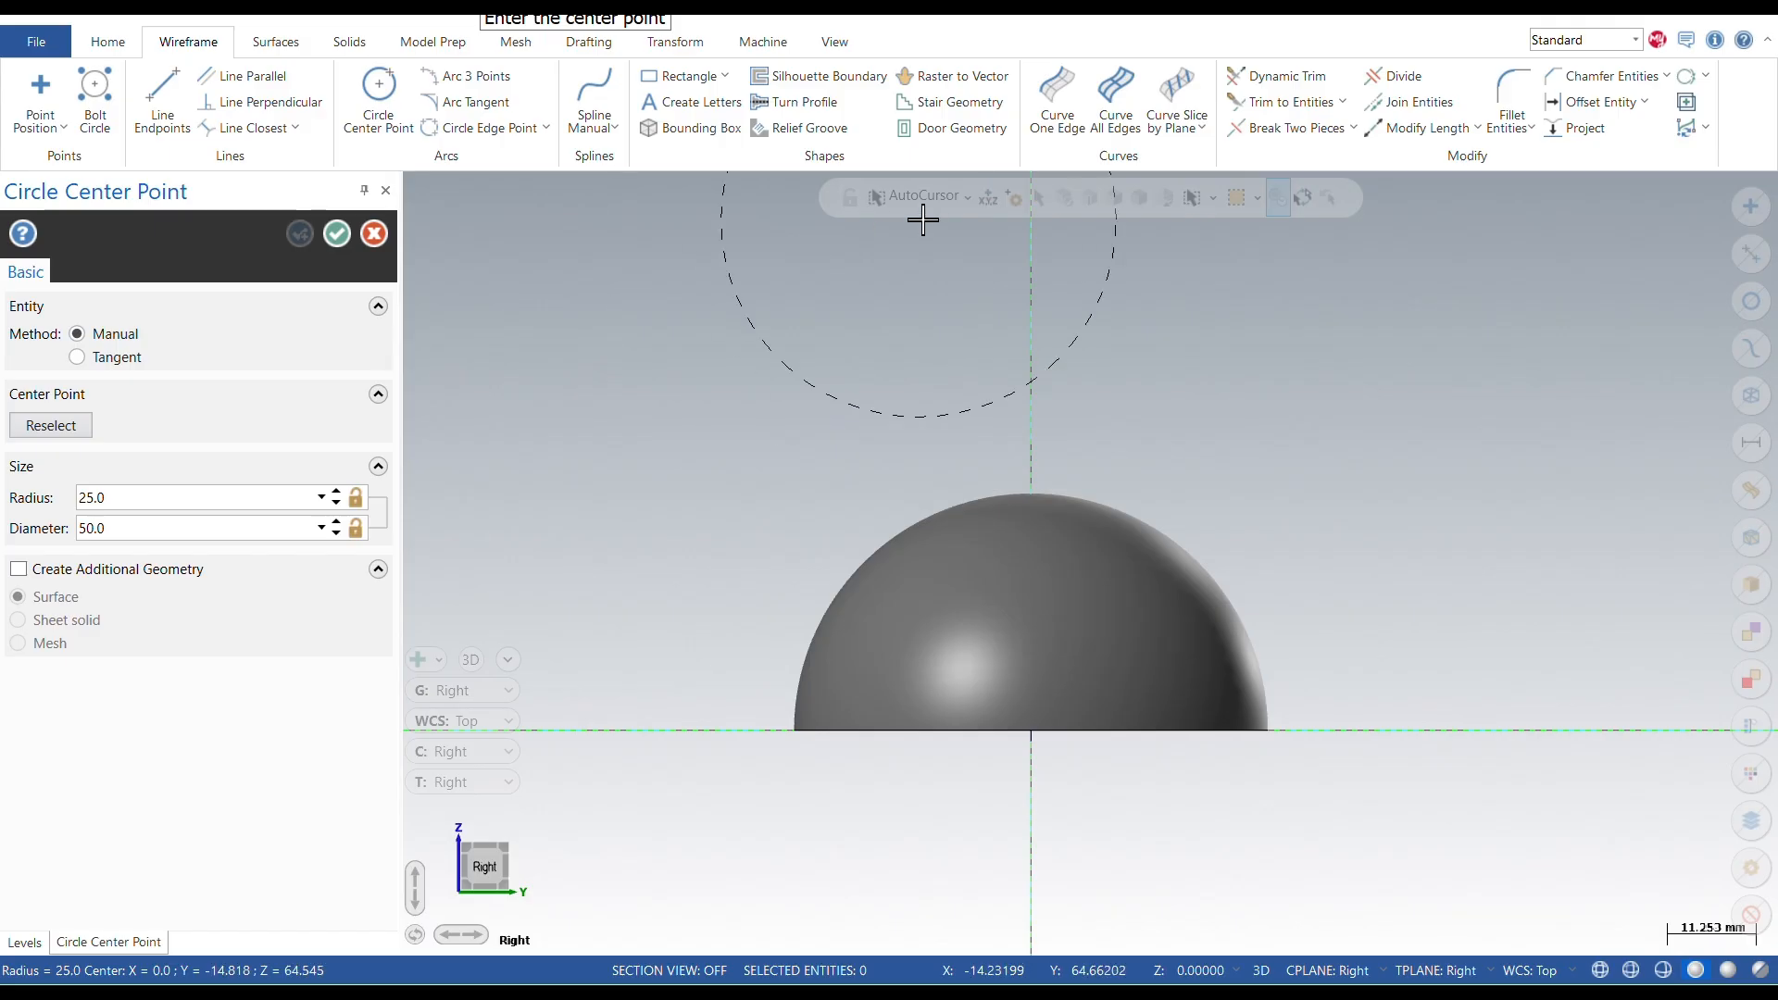
click(989, 198)
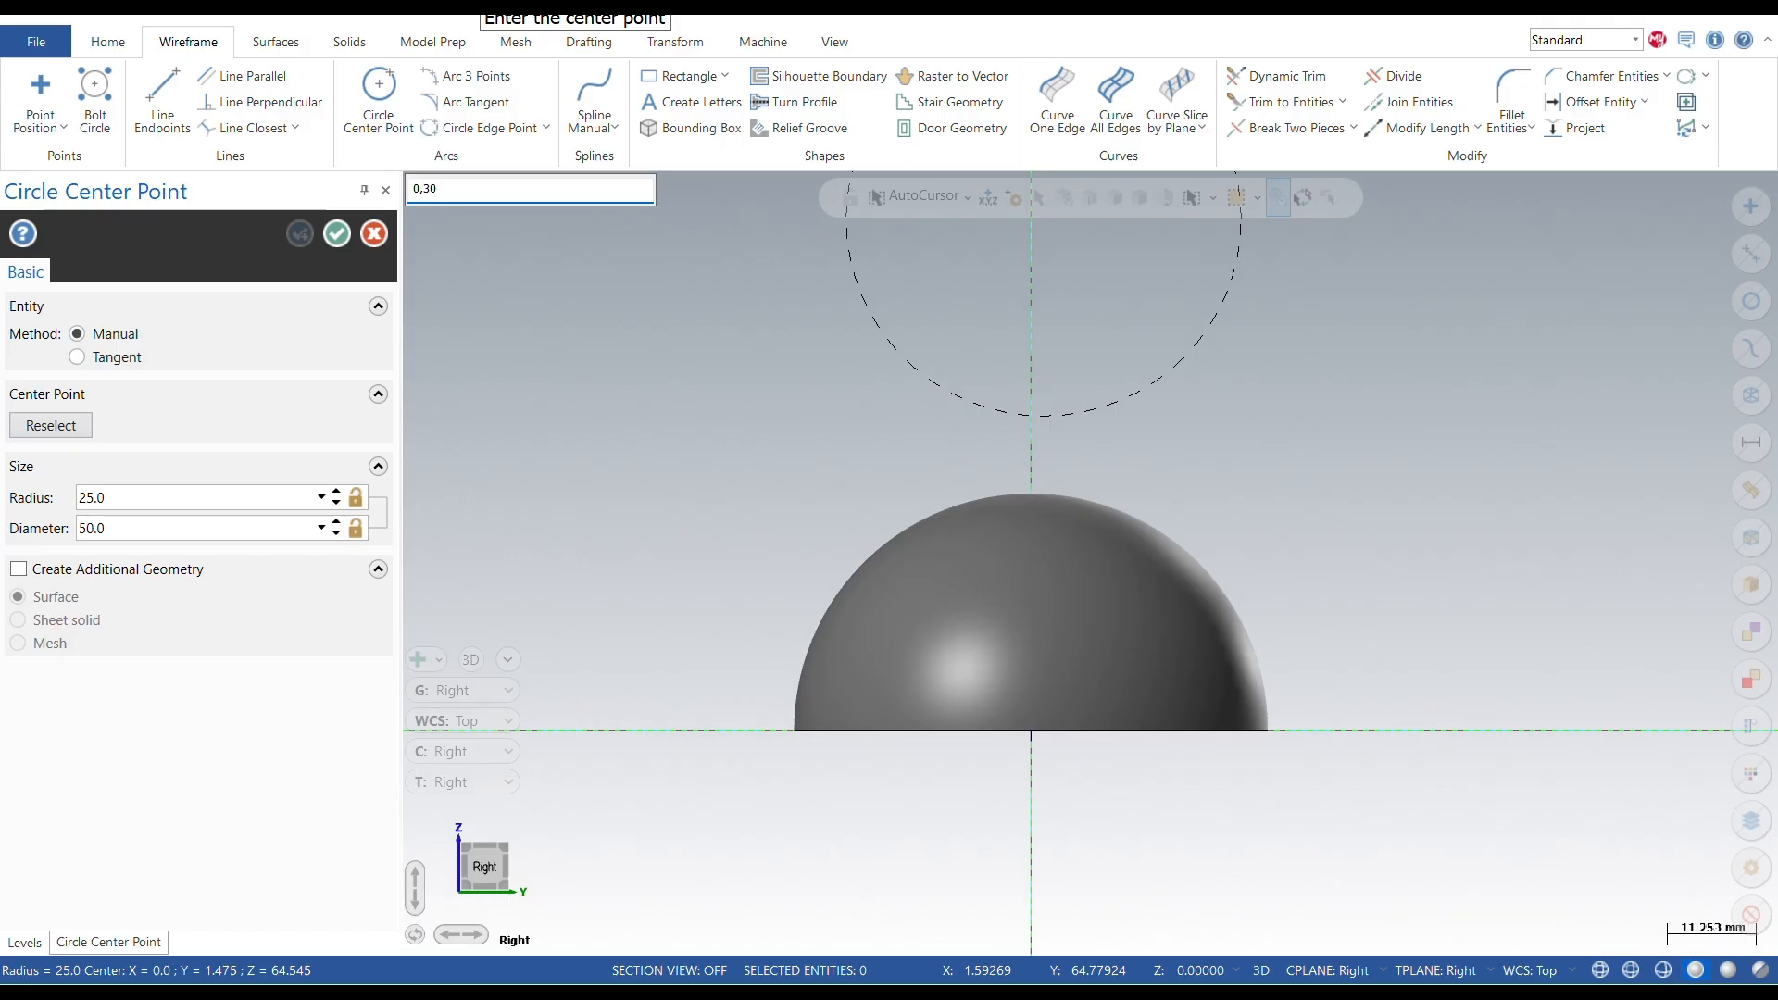
key(Return)
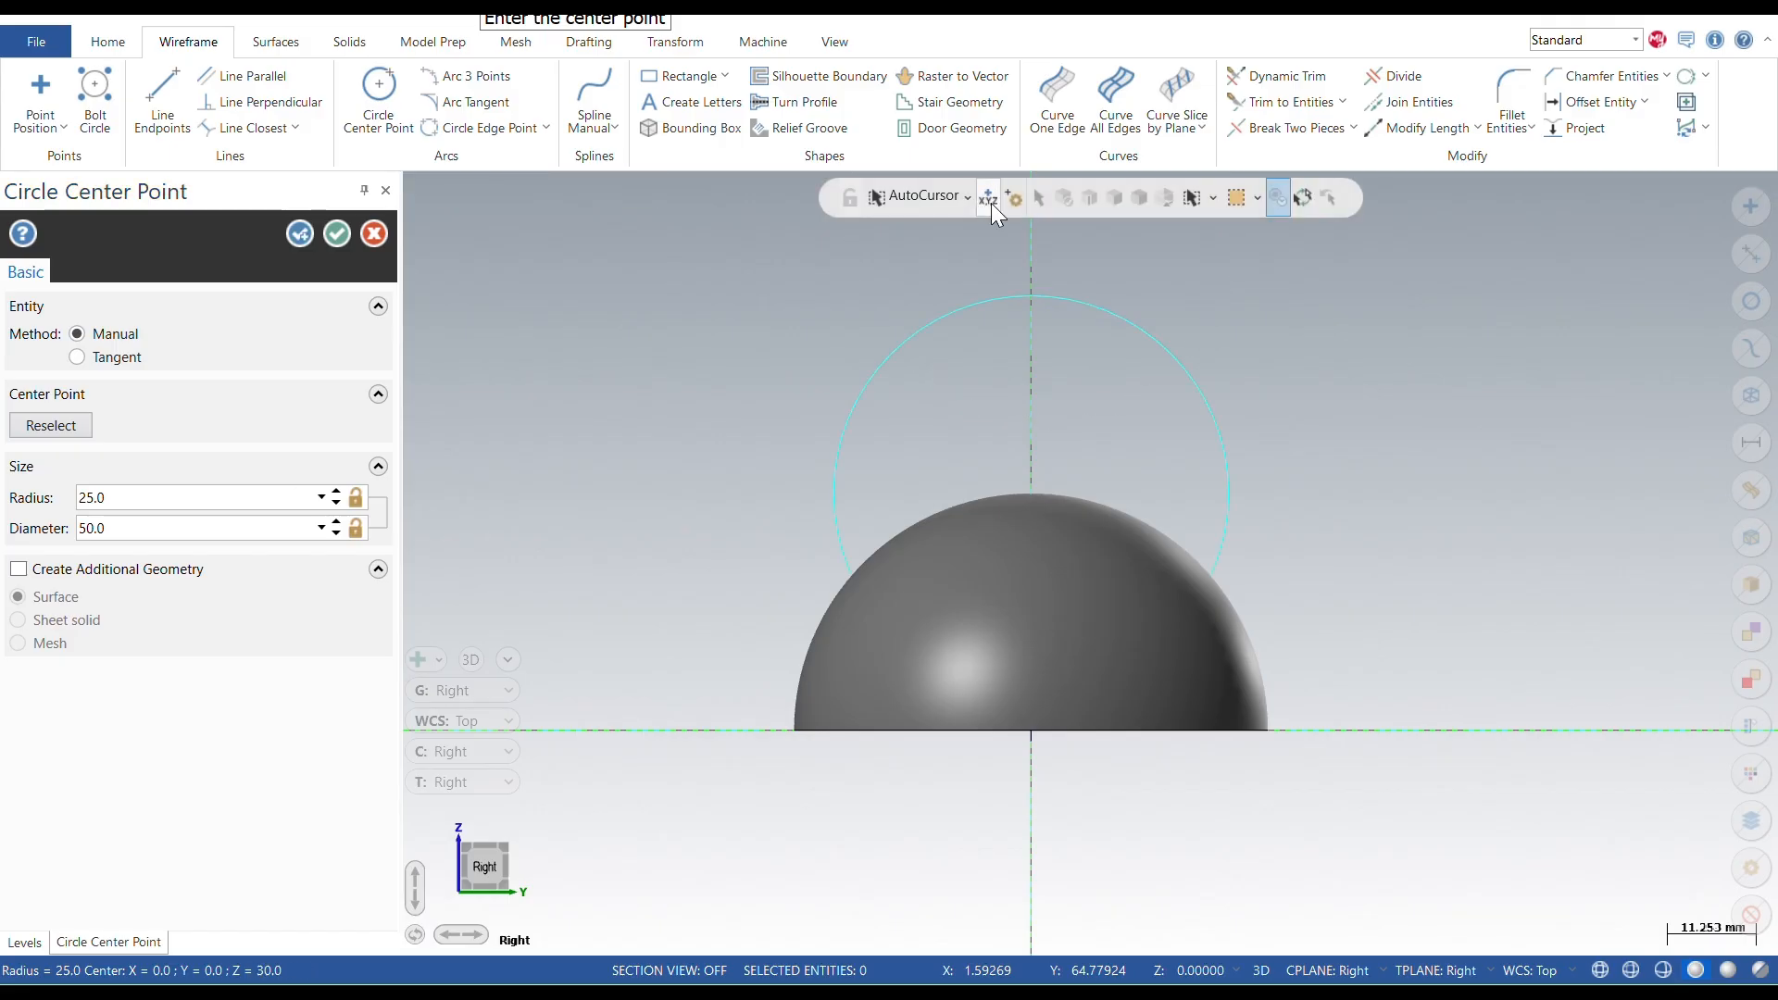
click(335, 234)
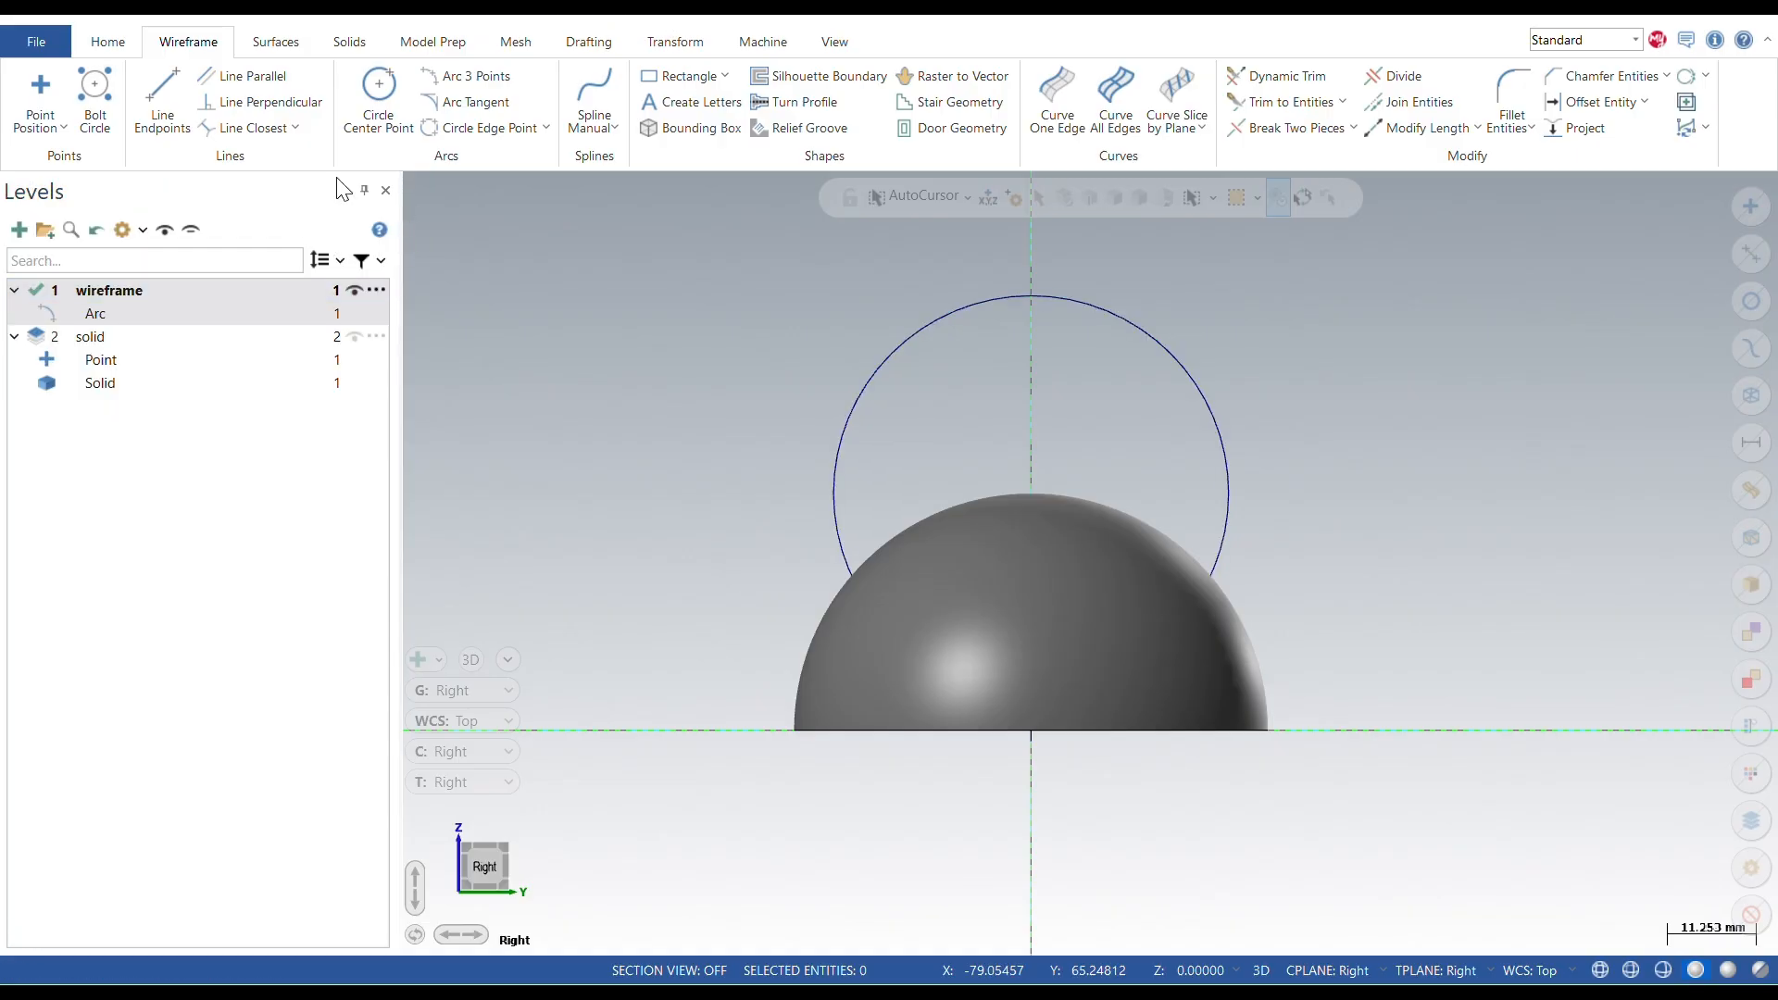
Step: Extrude the circle as a cut through the half sphere, with a distance of 1.5 mm in both directions
click(329, 41)
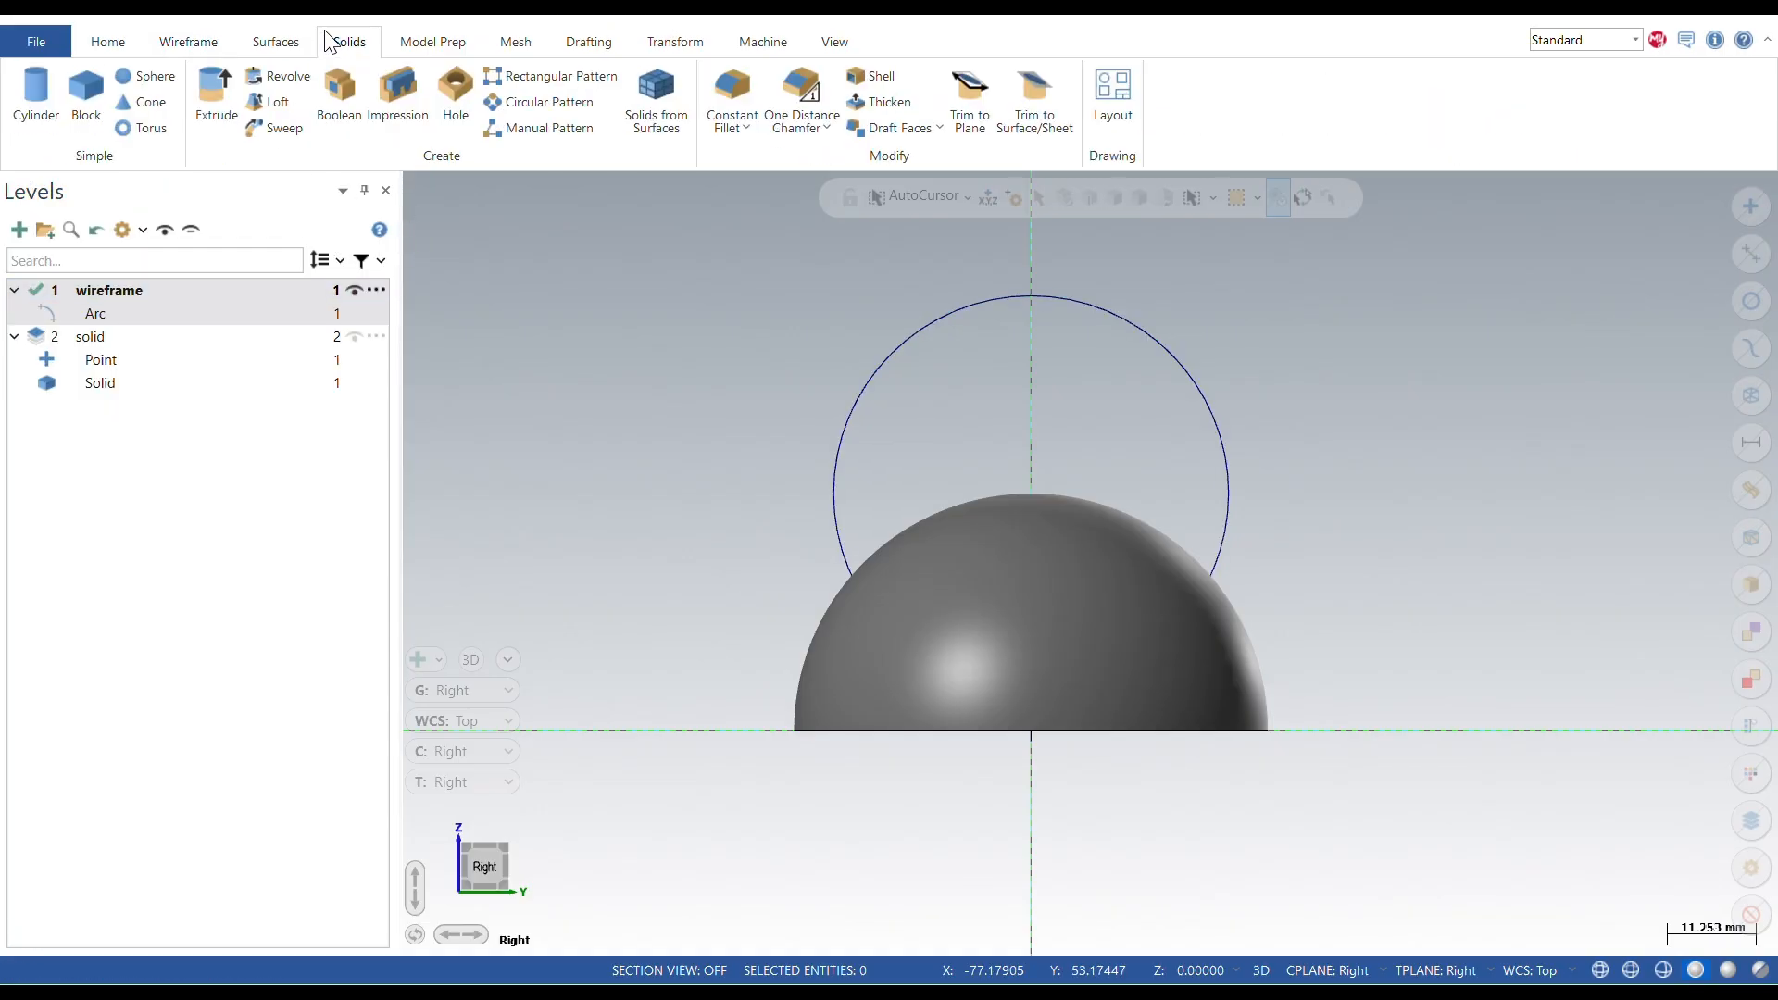
click(215, 93)
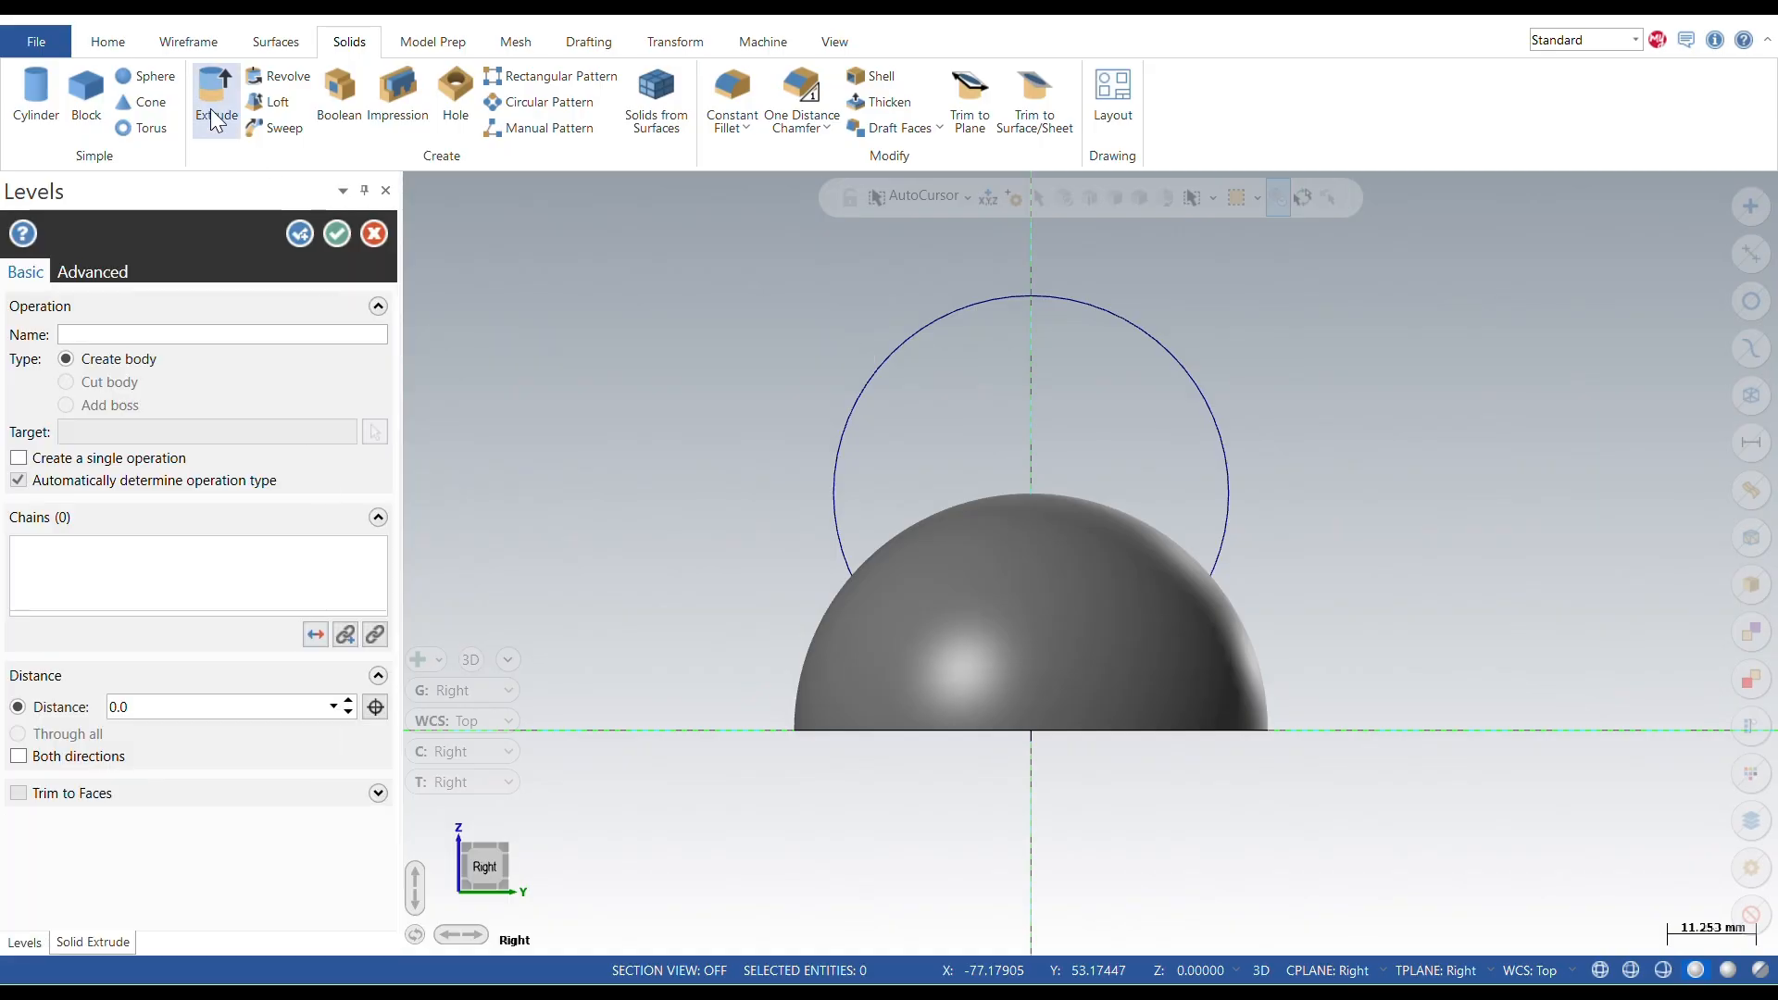
click(873, 373)
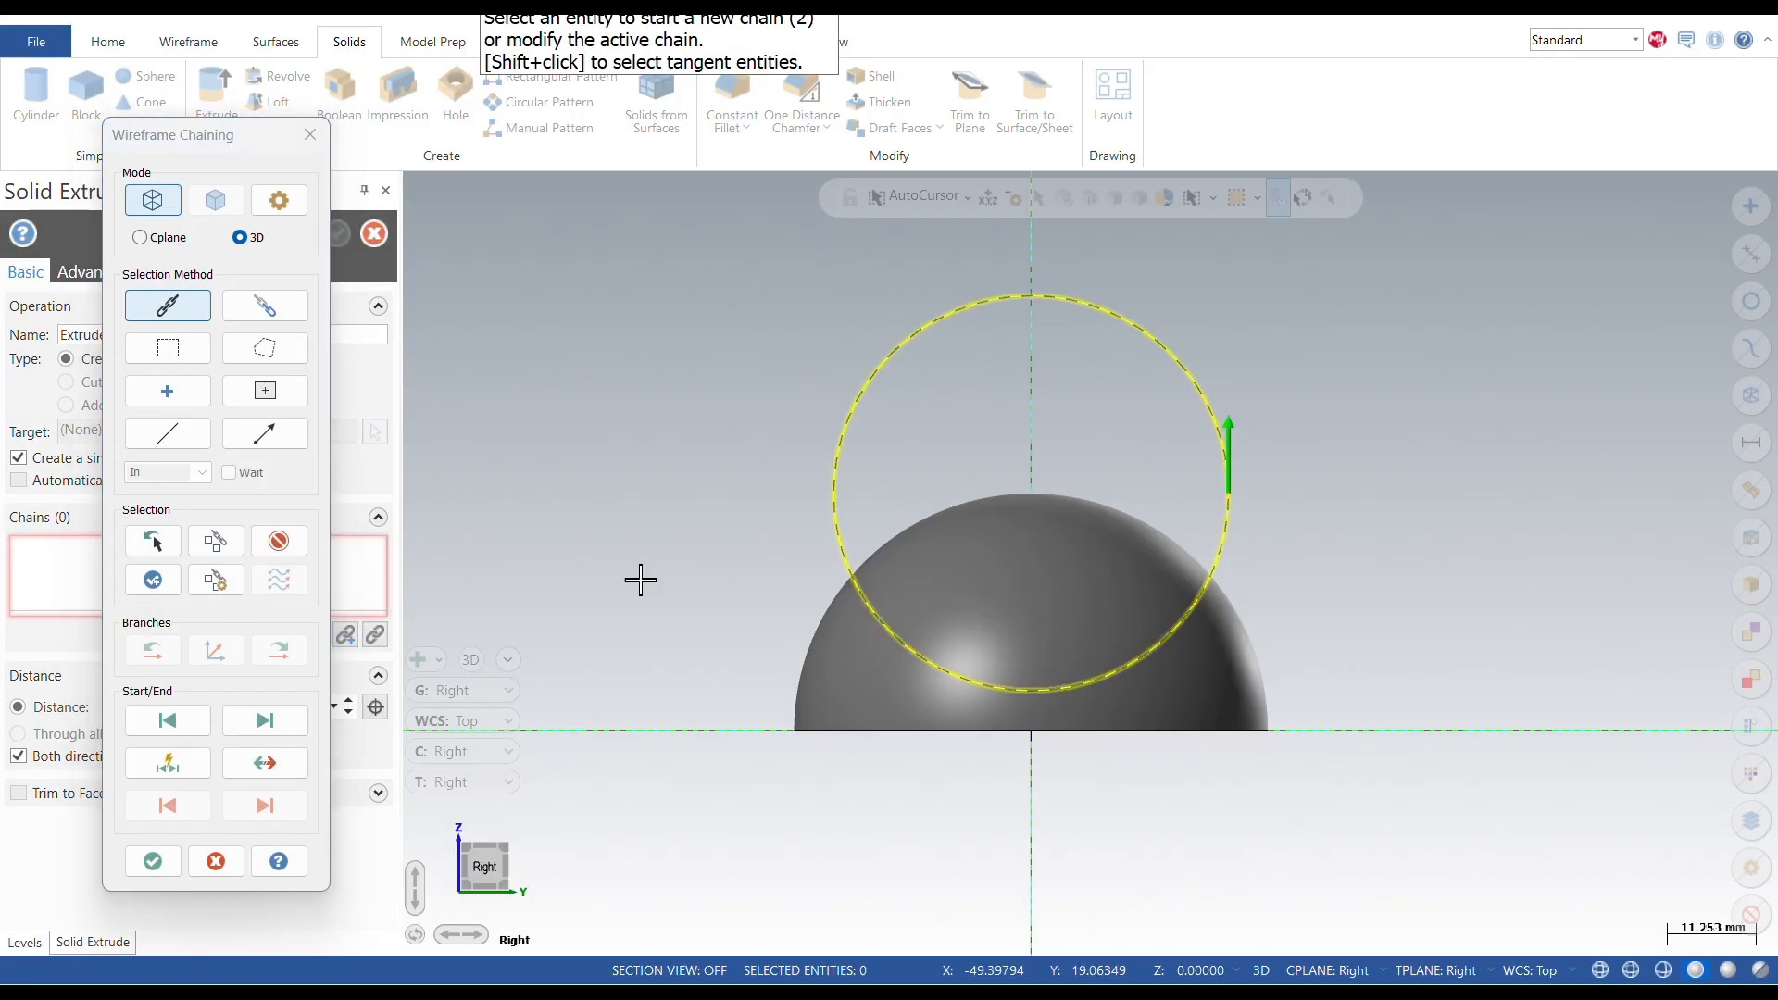
click(153, 859)
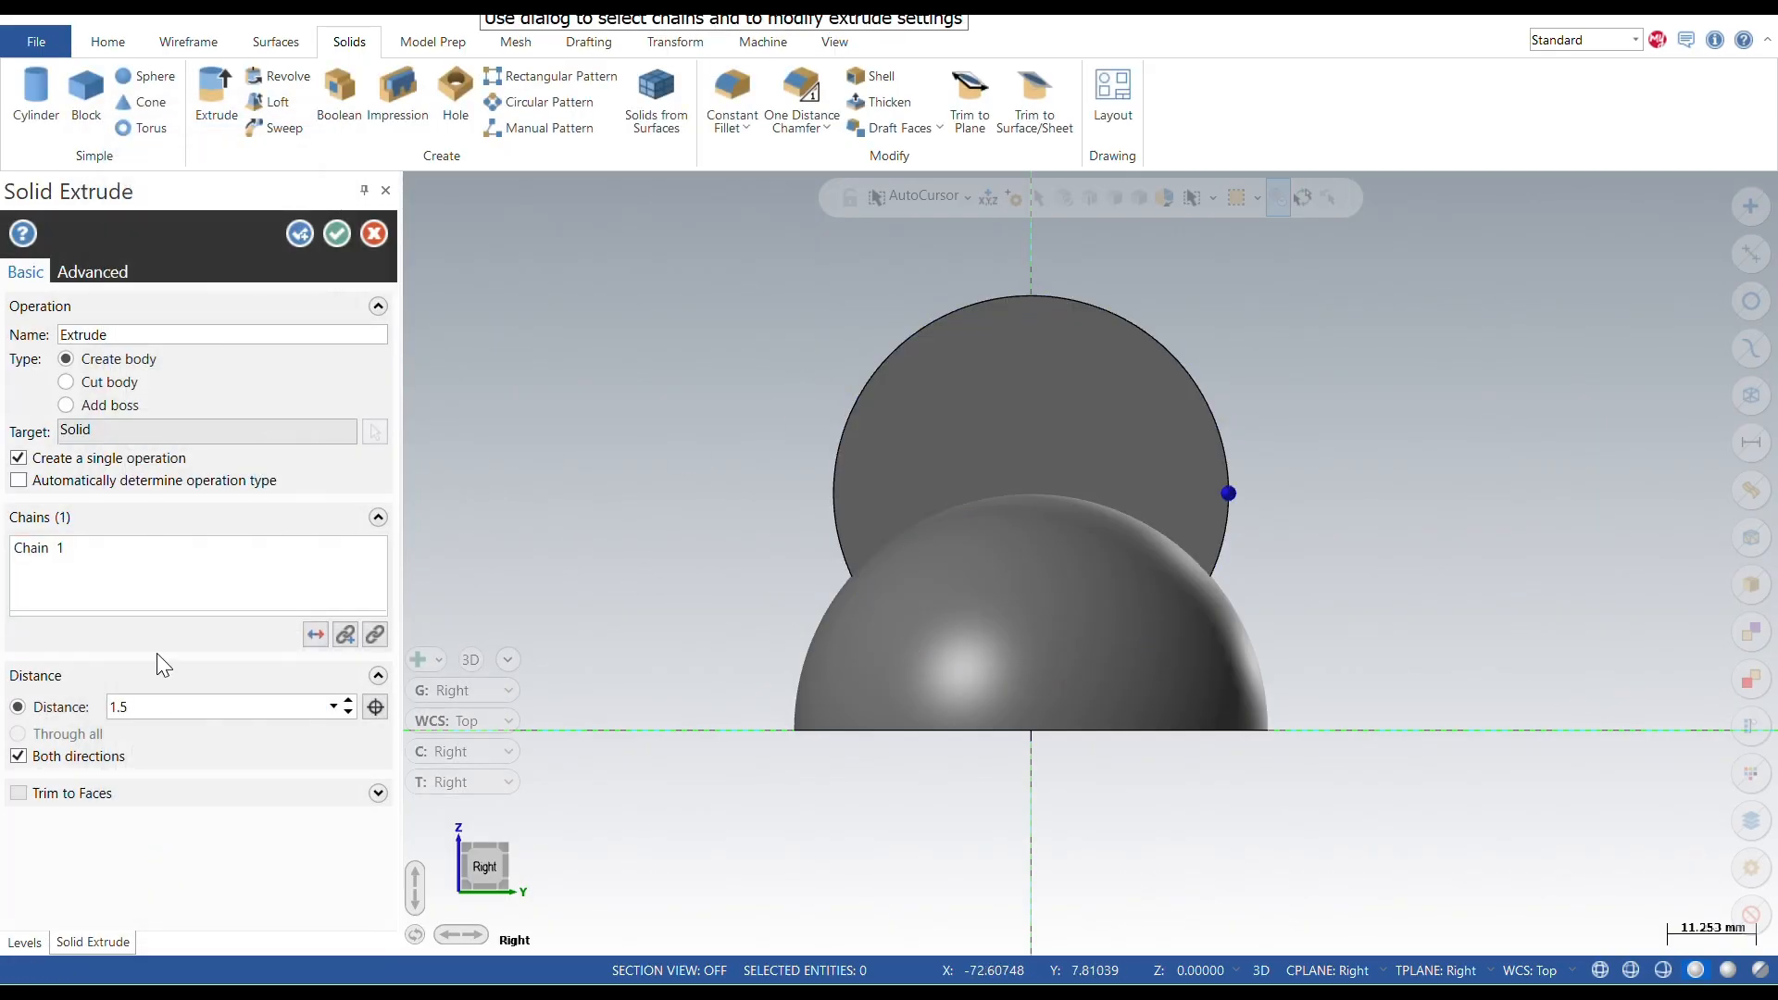
click(109, 387)
middle_drag(476, 497, 528, 575)
double_click(142, 705)
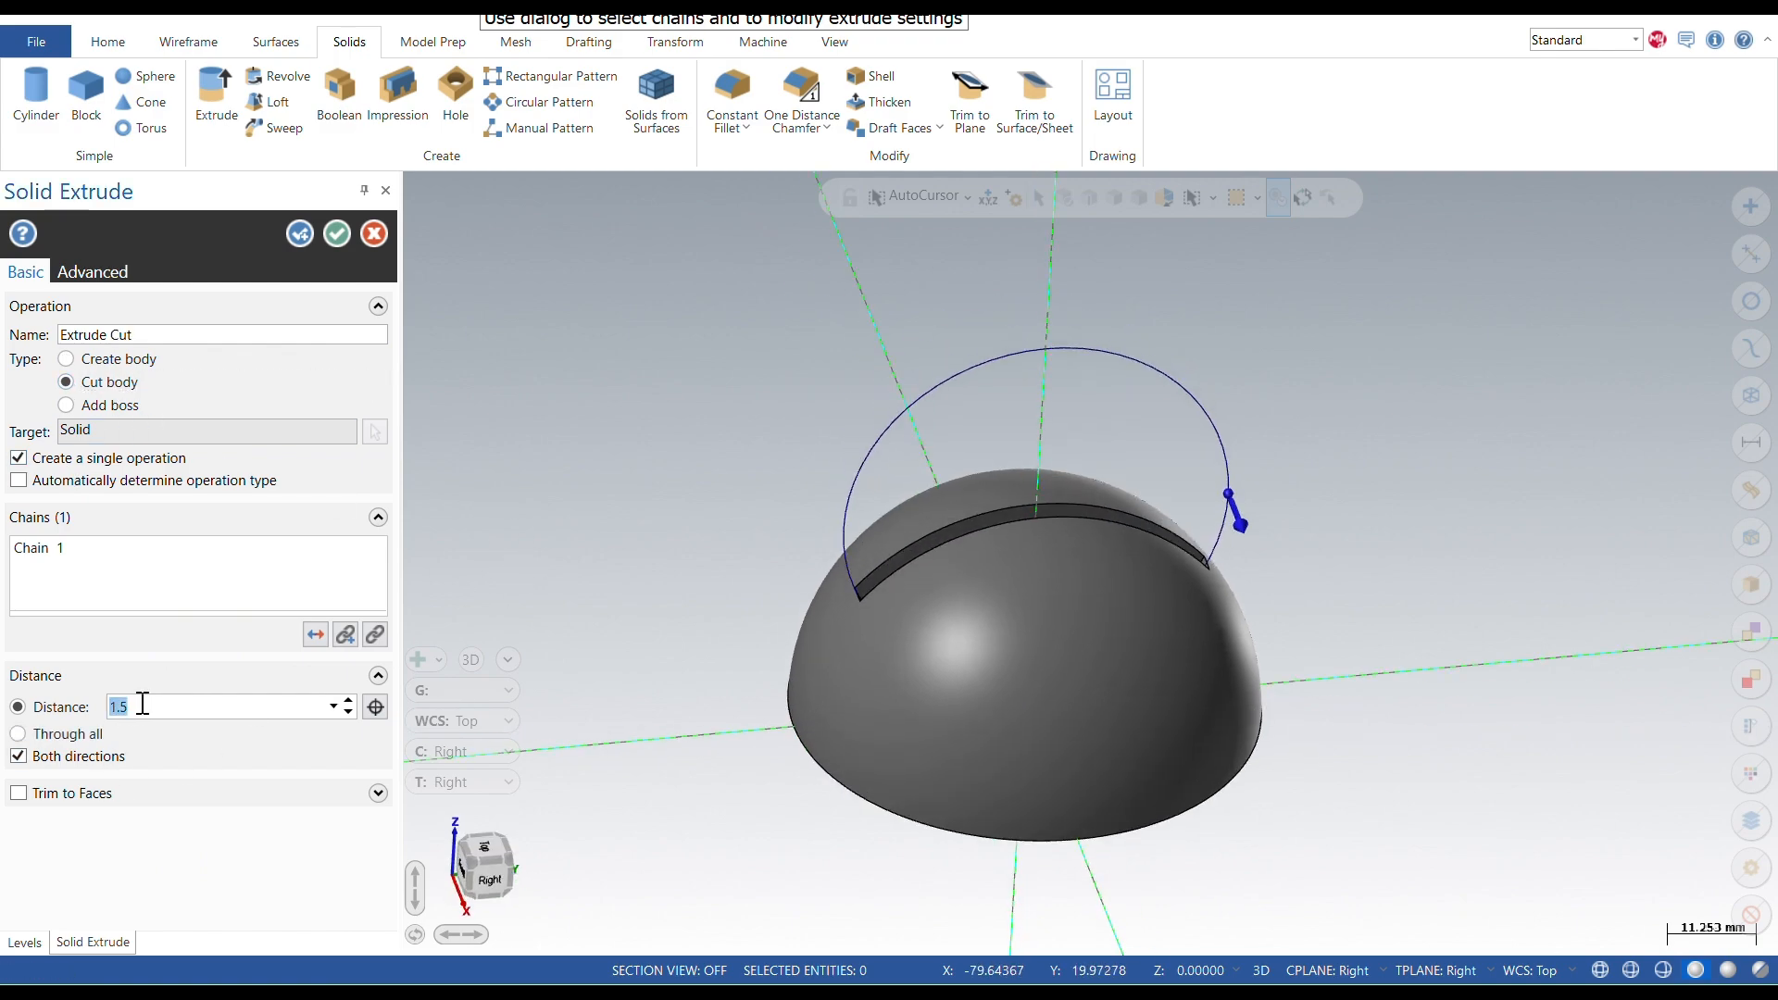
click(336, 233)
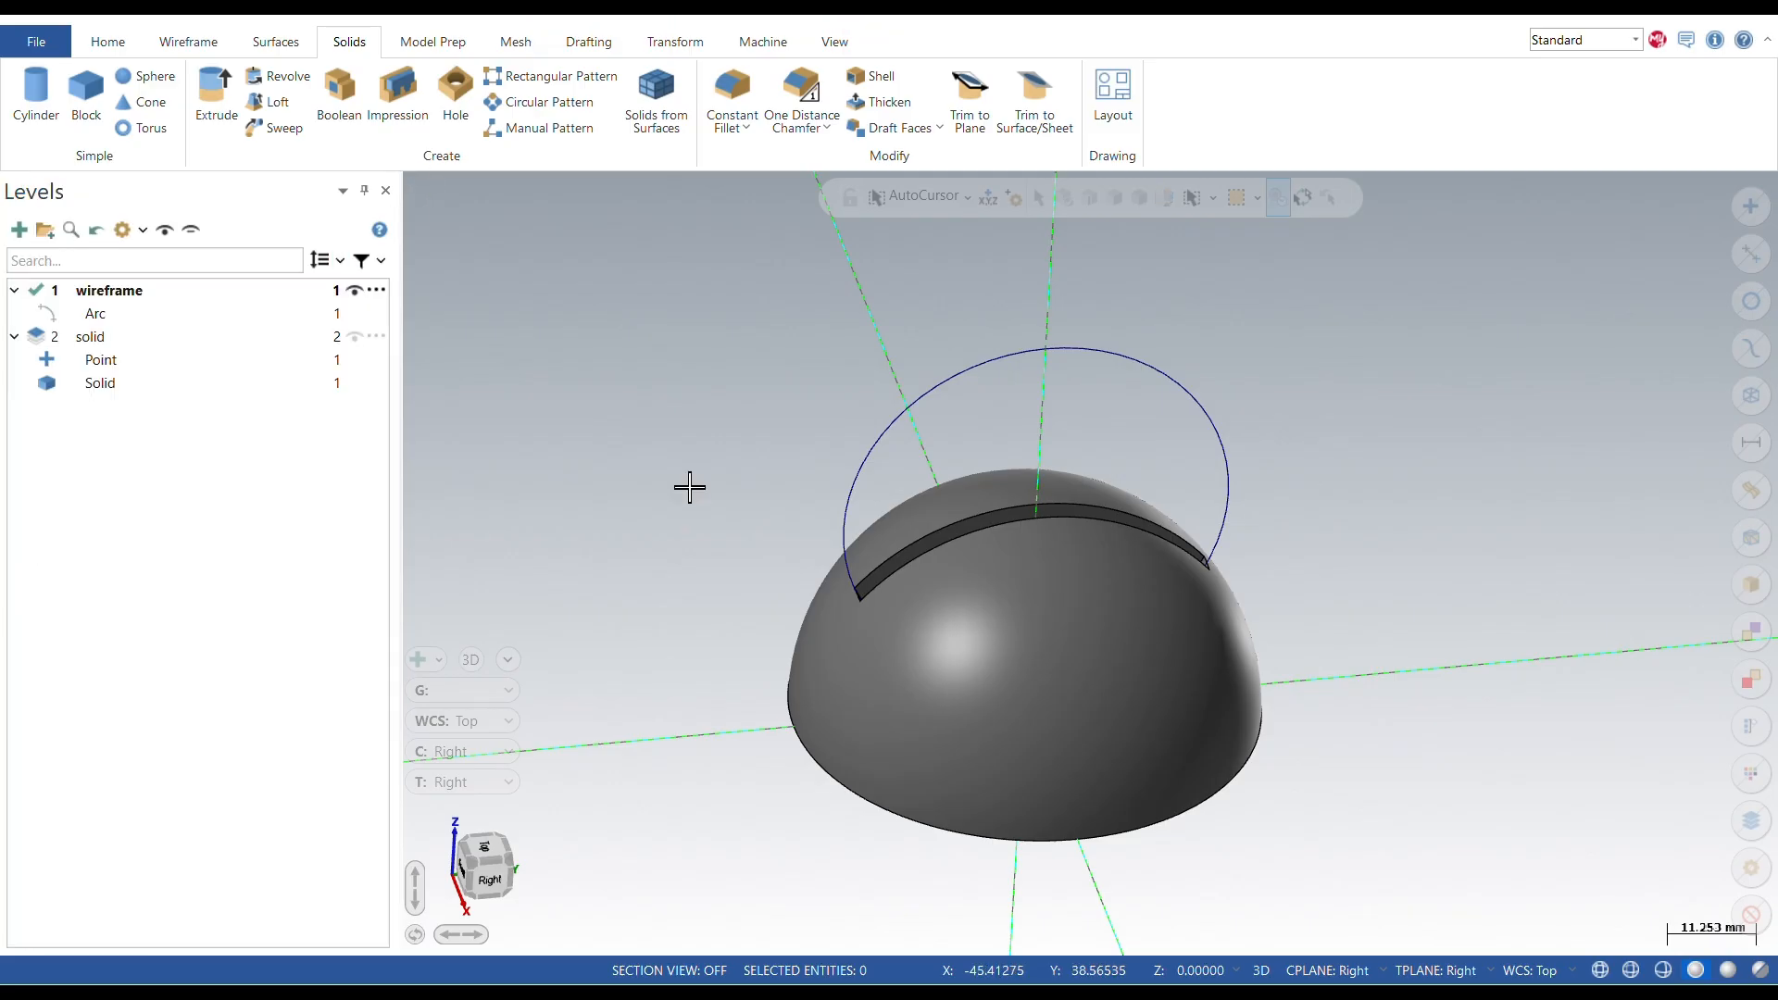
Step: Inspect the arc-shaped groove on the dome, return to the Right view and hide the solid level
mouse_move(1002, 546)
middle_down()
mouse_move(1044, 587)
mouse_move(1044, 638)
mouse_move(1003, 520)
middle_up()
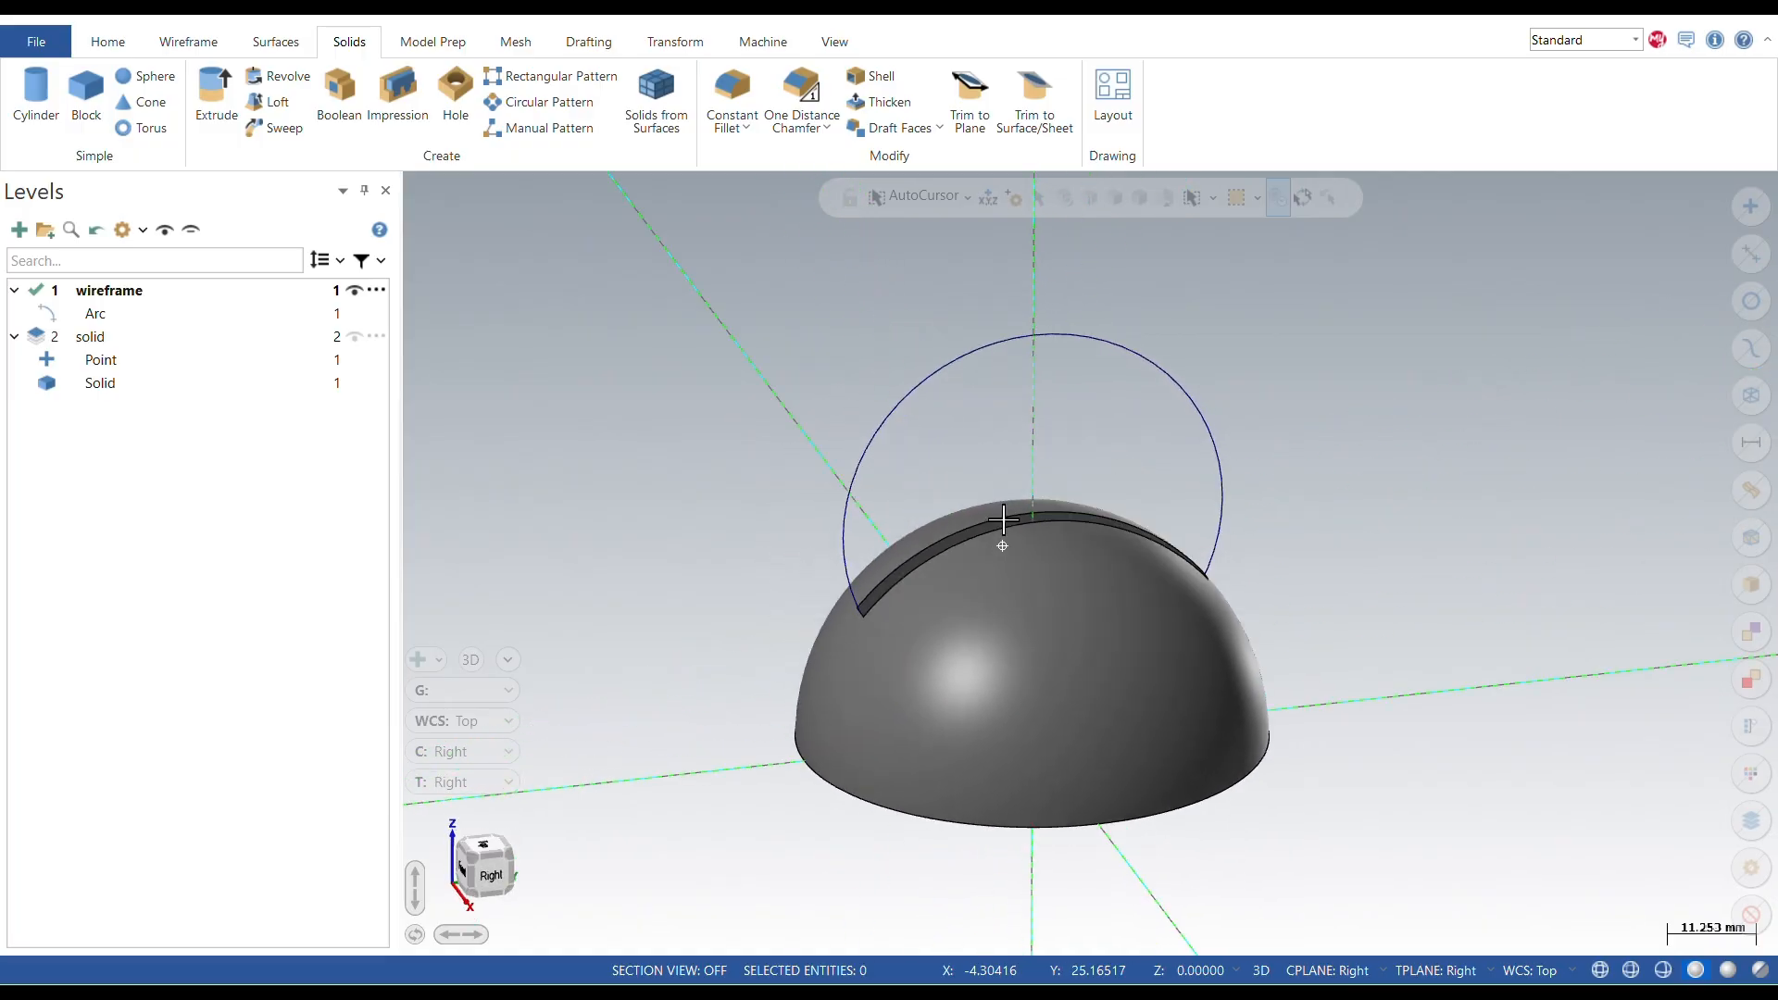
right_click(730, 421)
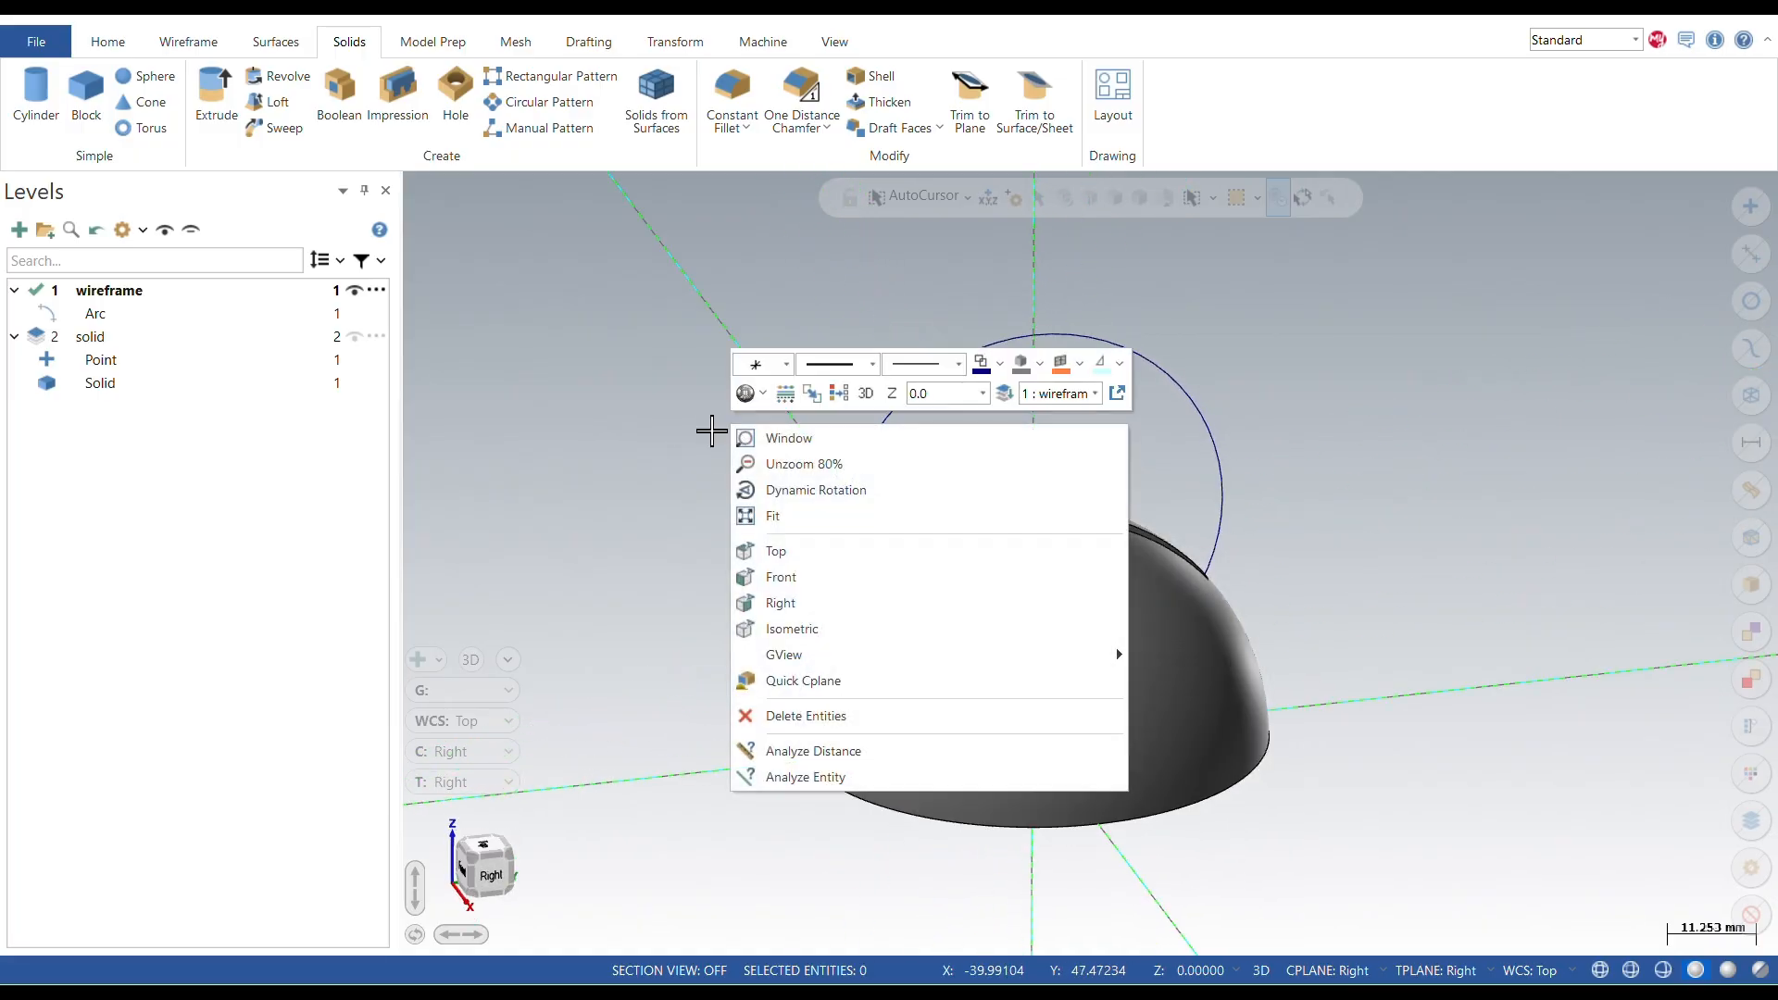
click(780, 603)
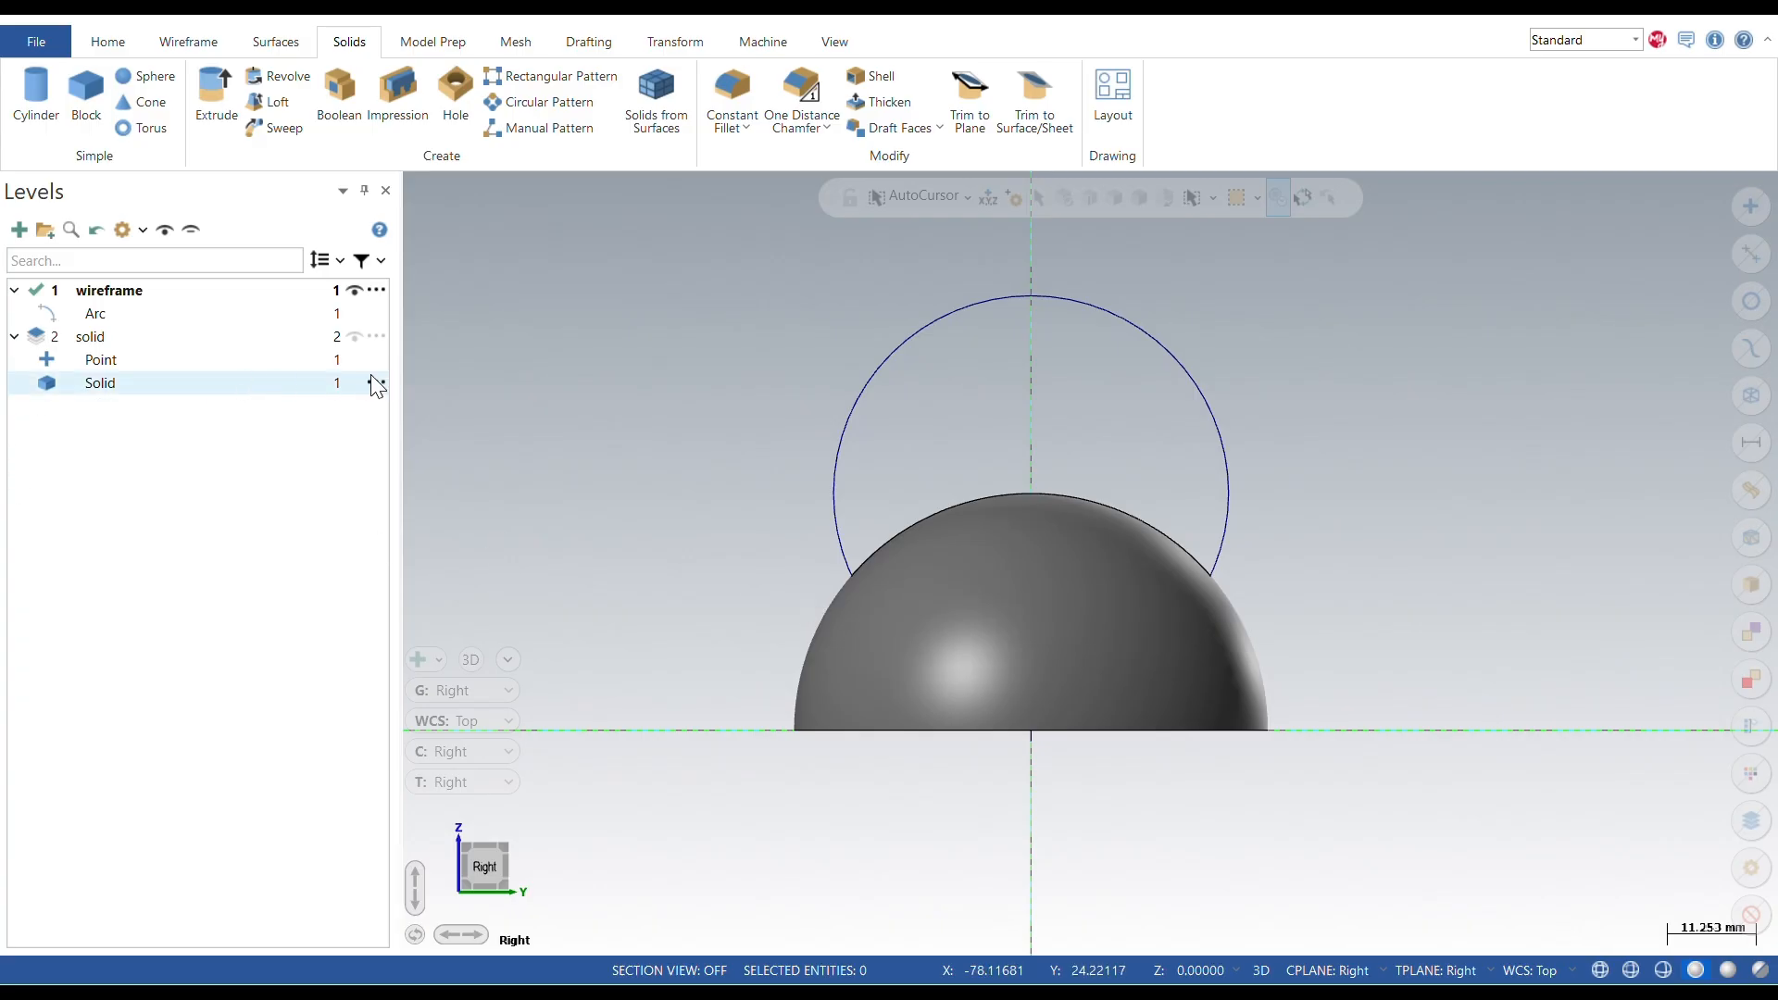
click(355, 339)
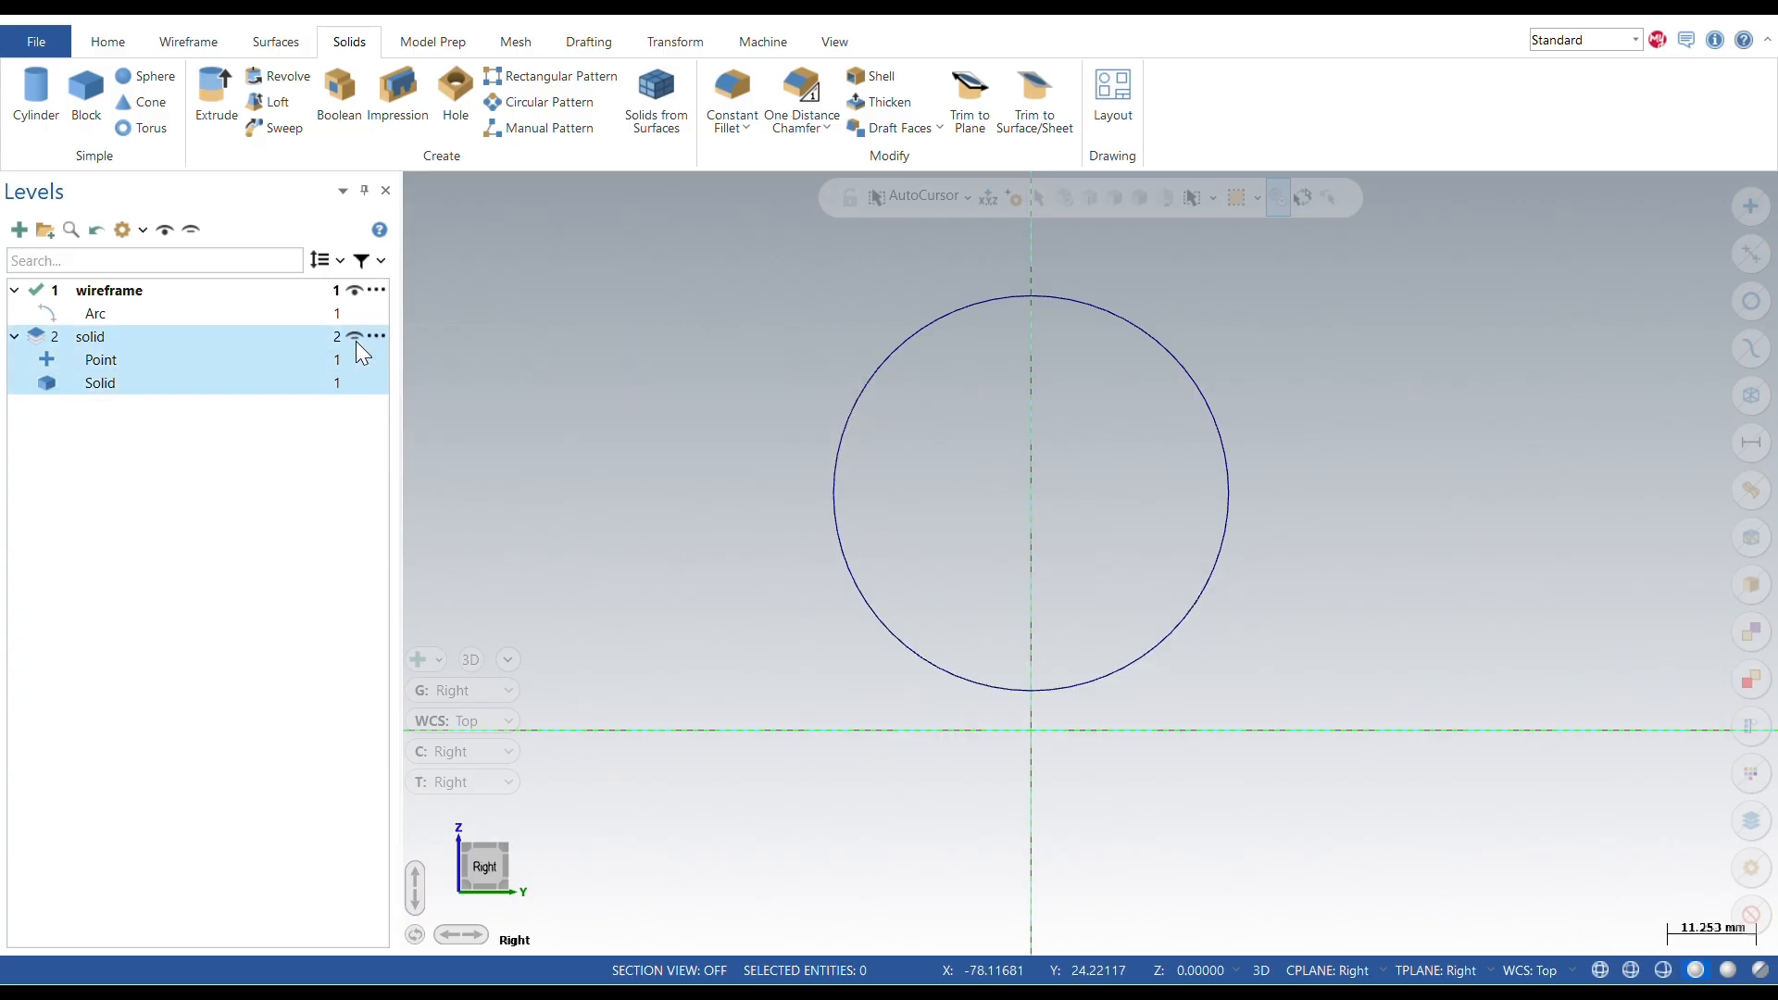
middle_drag(1142, 663, 1264, 672)
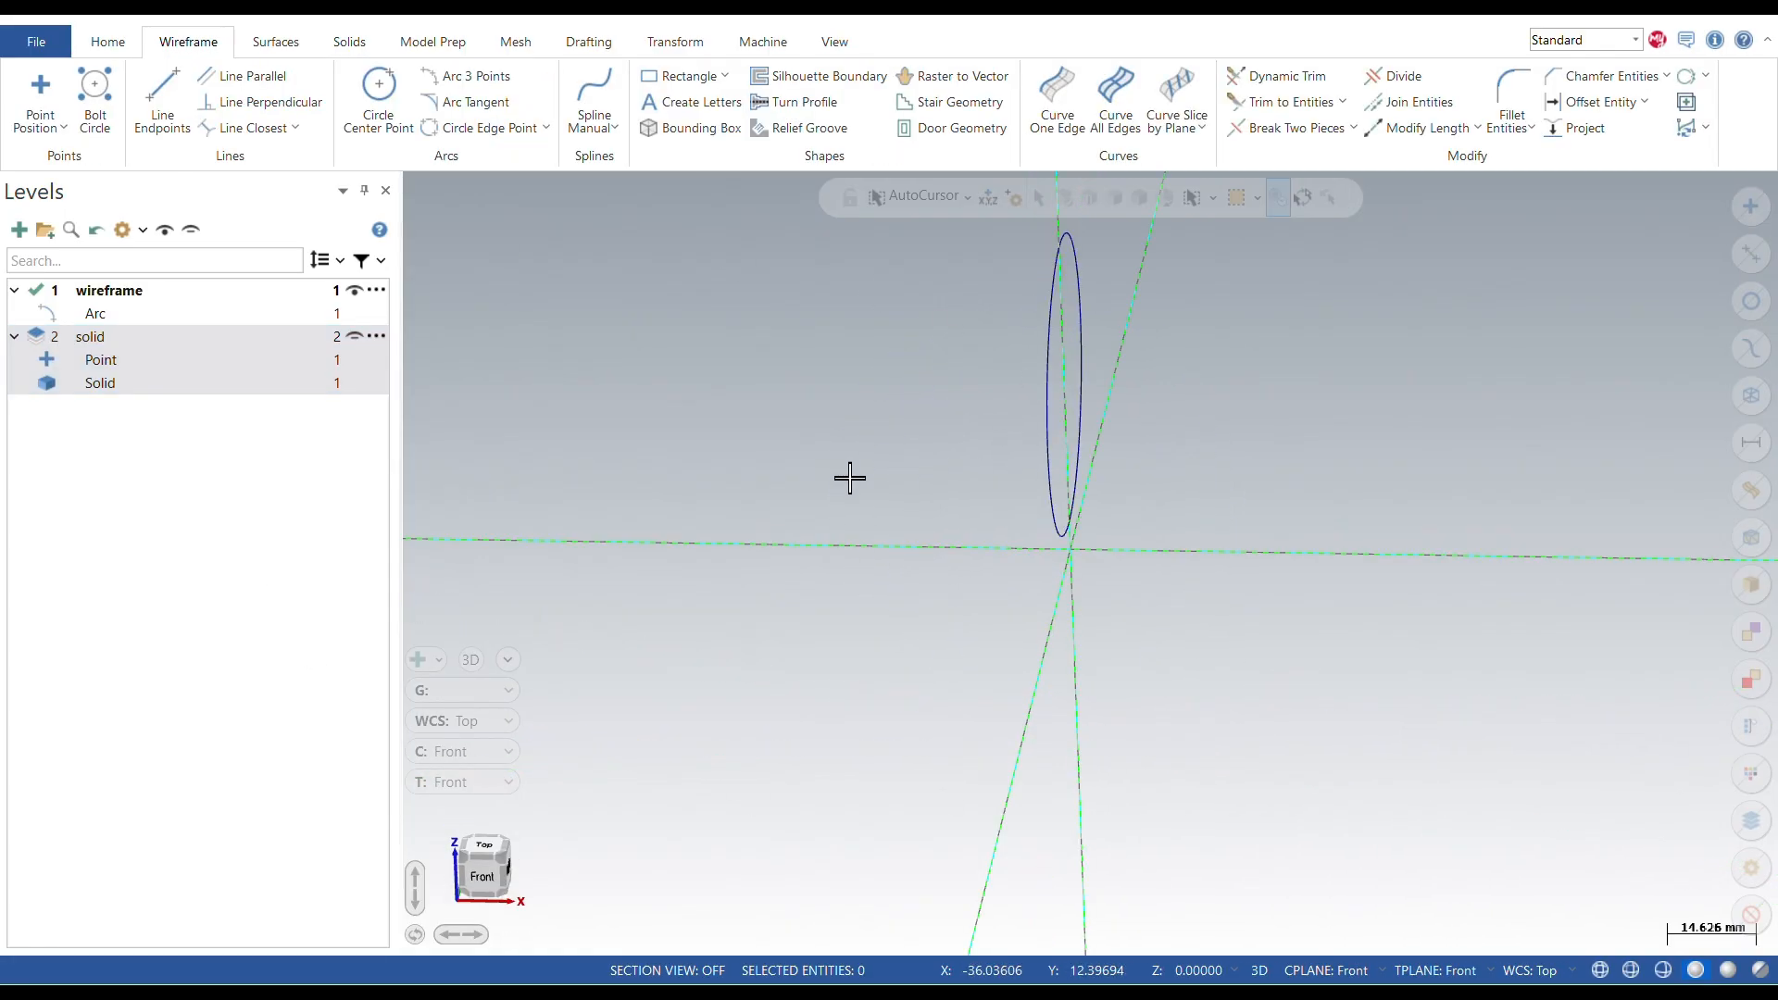
right_click(847, 478)
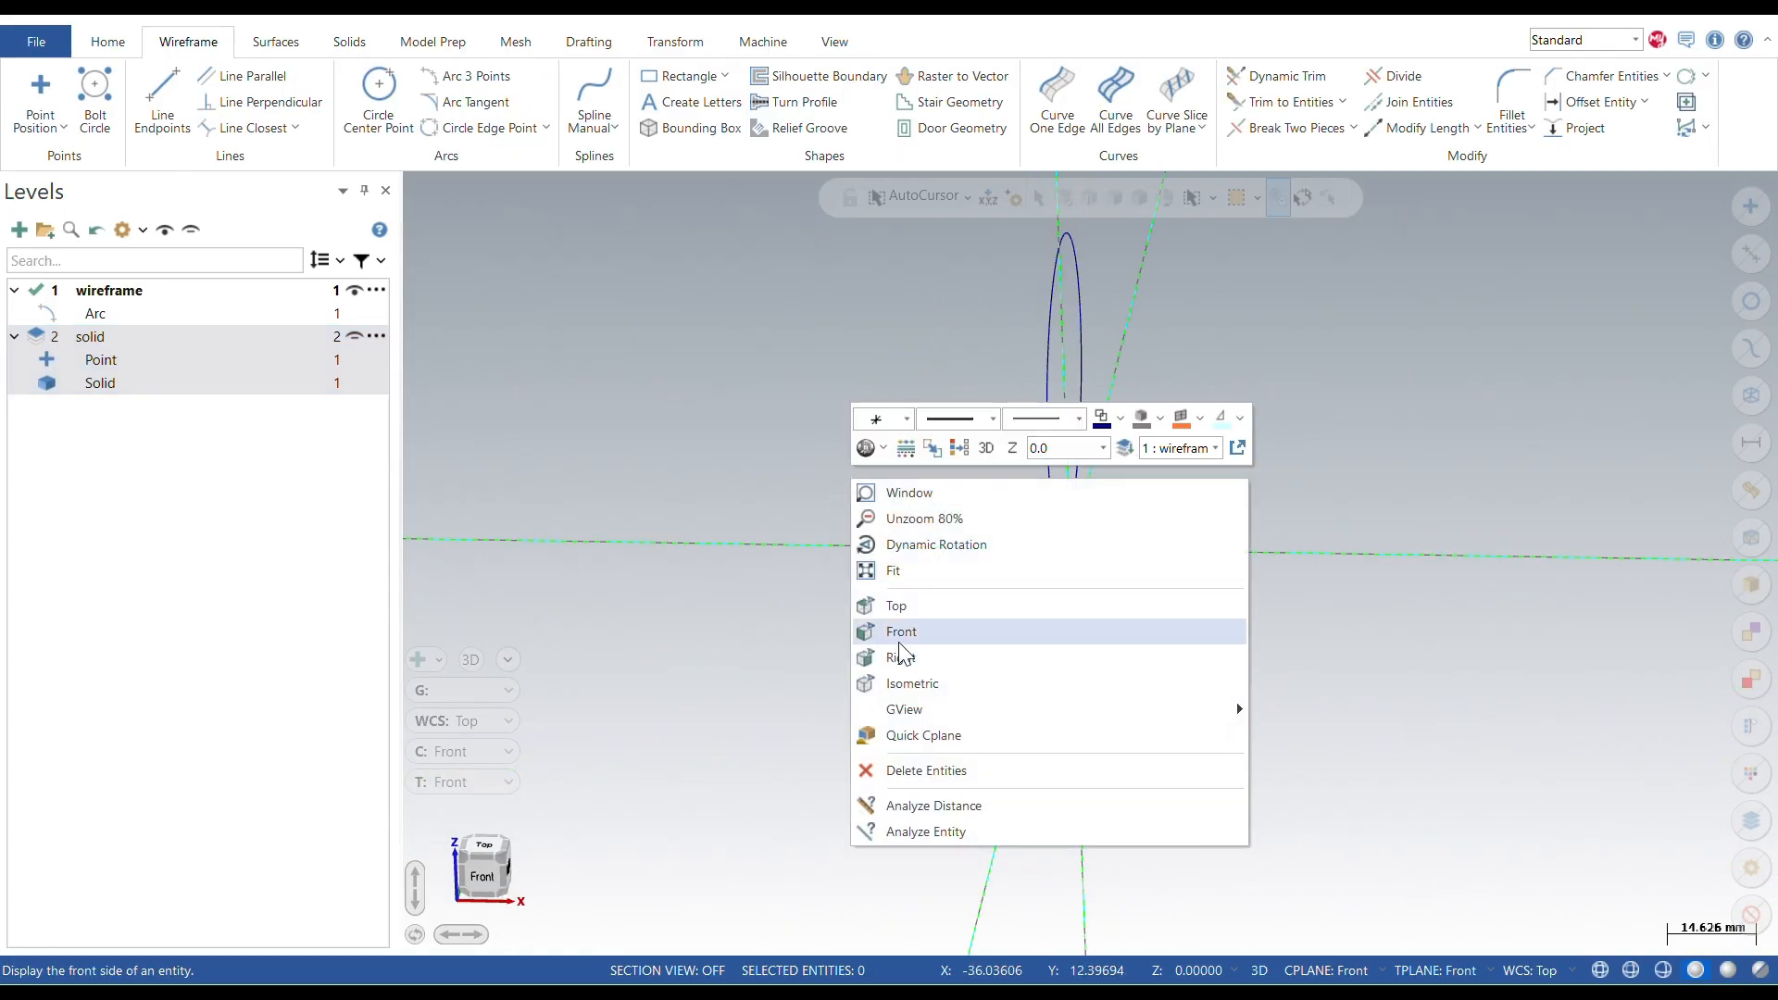
click(915, 631)
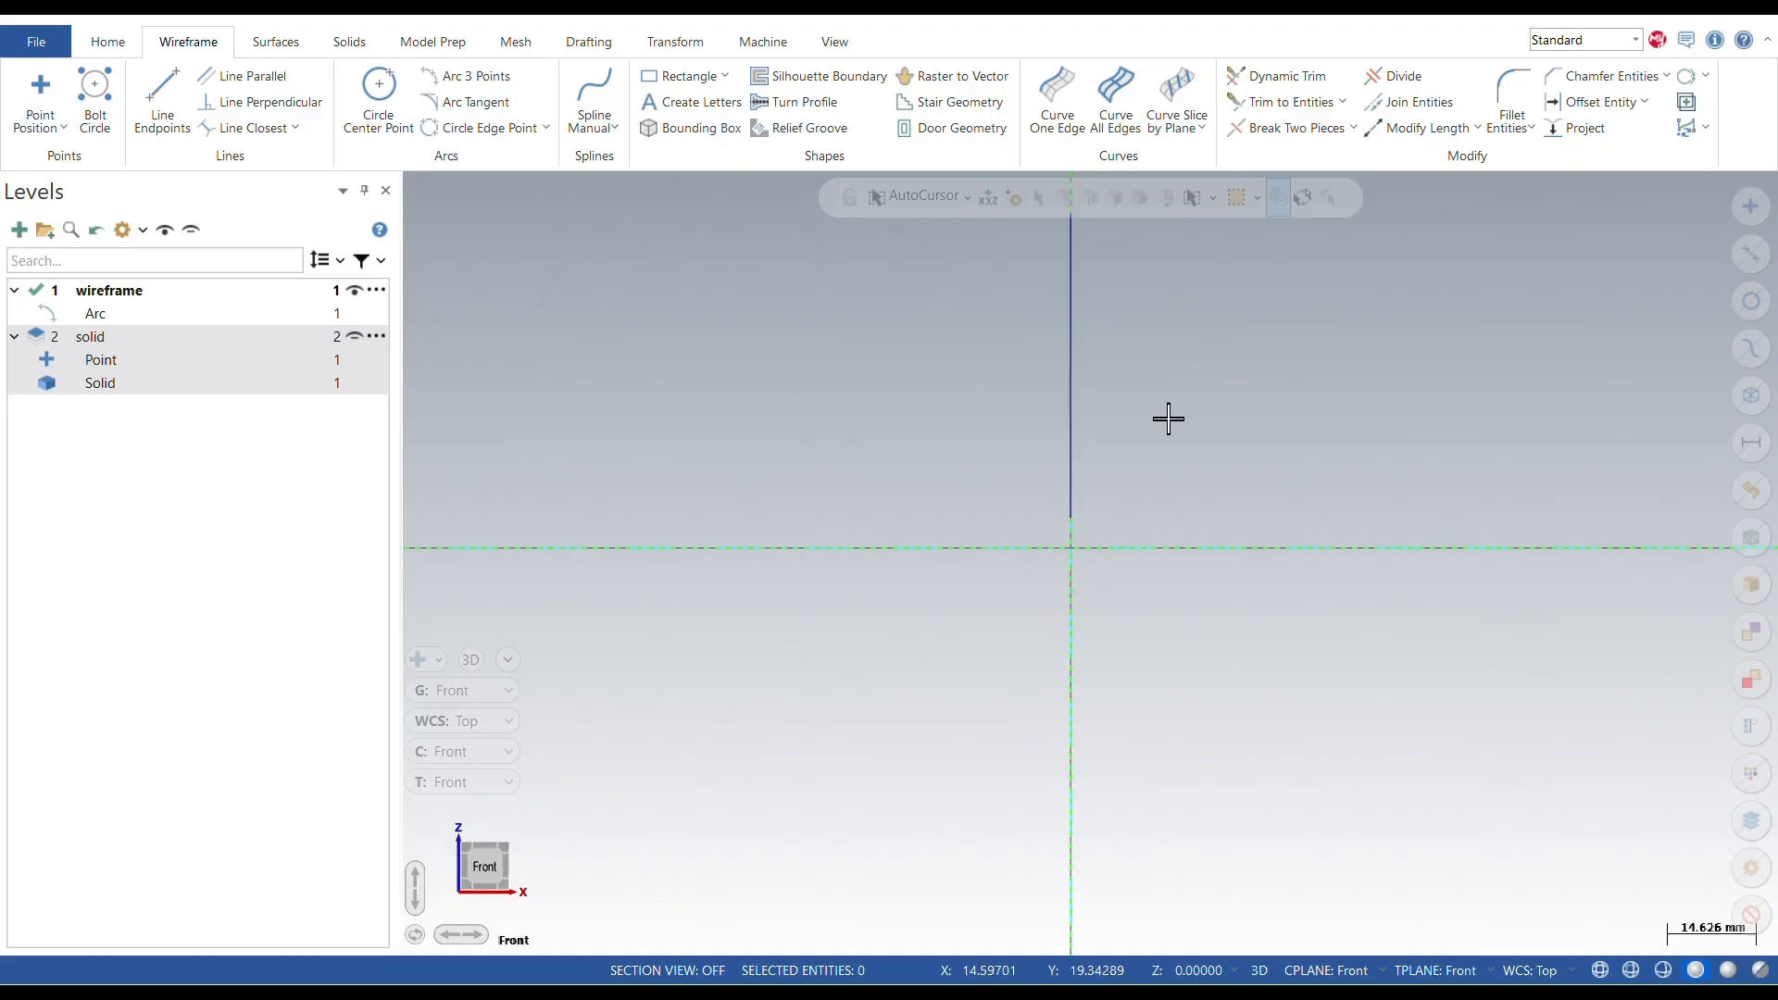
scroll(1185, 315, down, 3)
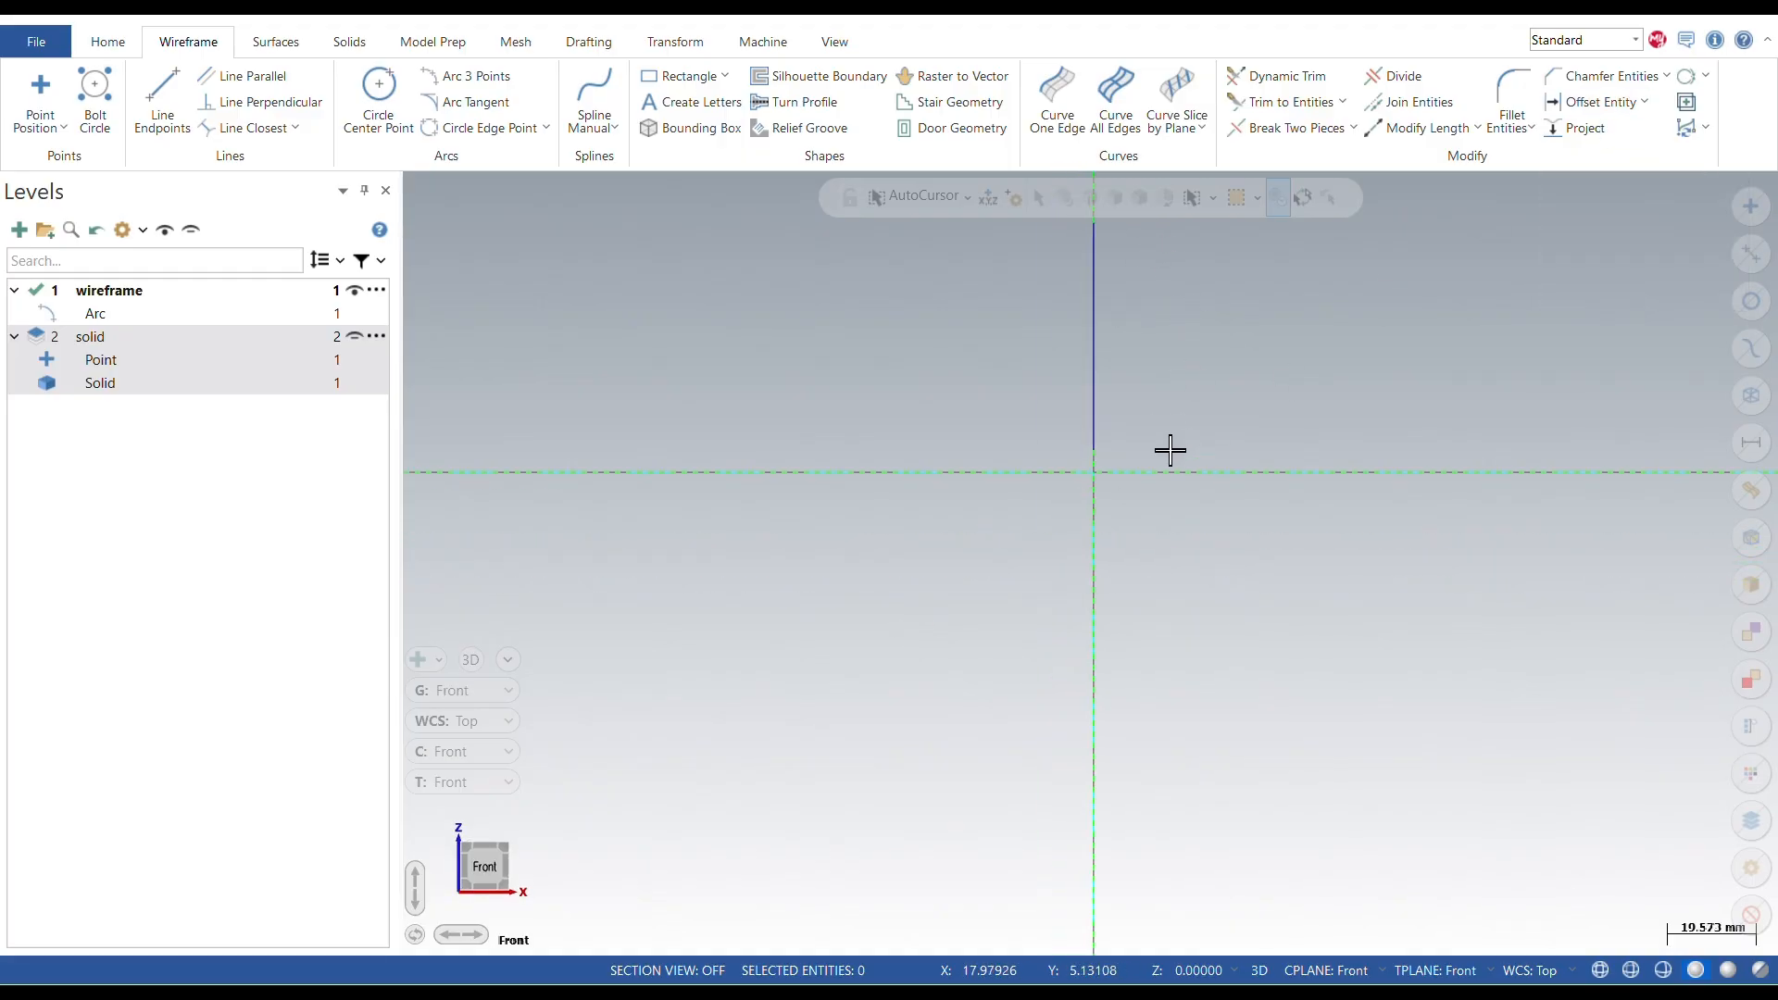
scroll(1127, 389, up, 3)
scroll(1127, 389, up, 2)
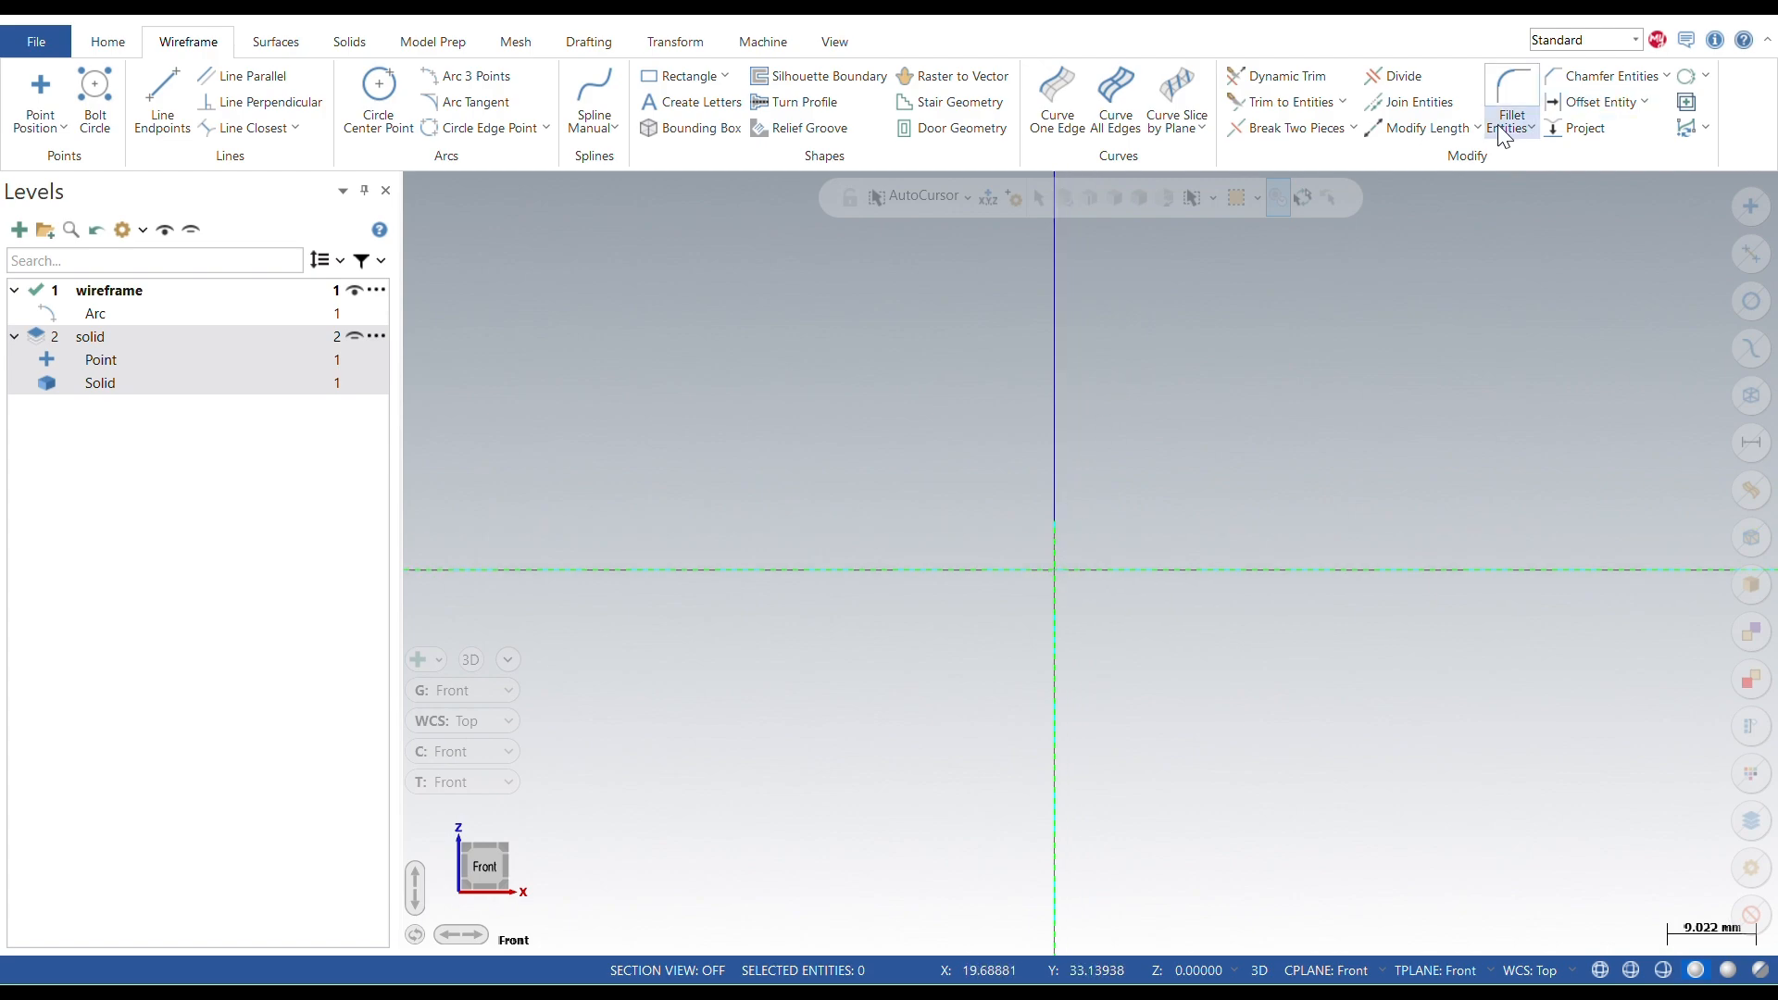
Step: Project a copy of the circle to a depth of 30 mm in the Right plane
click(1575, 129)
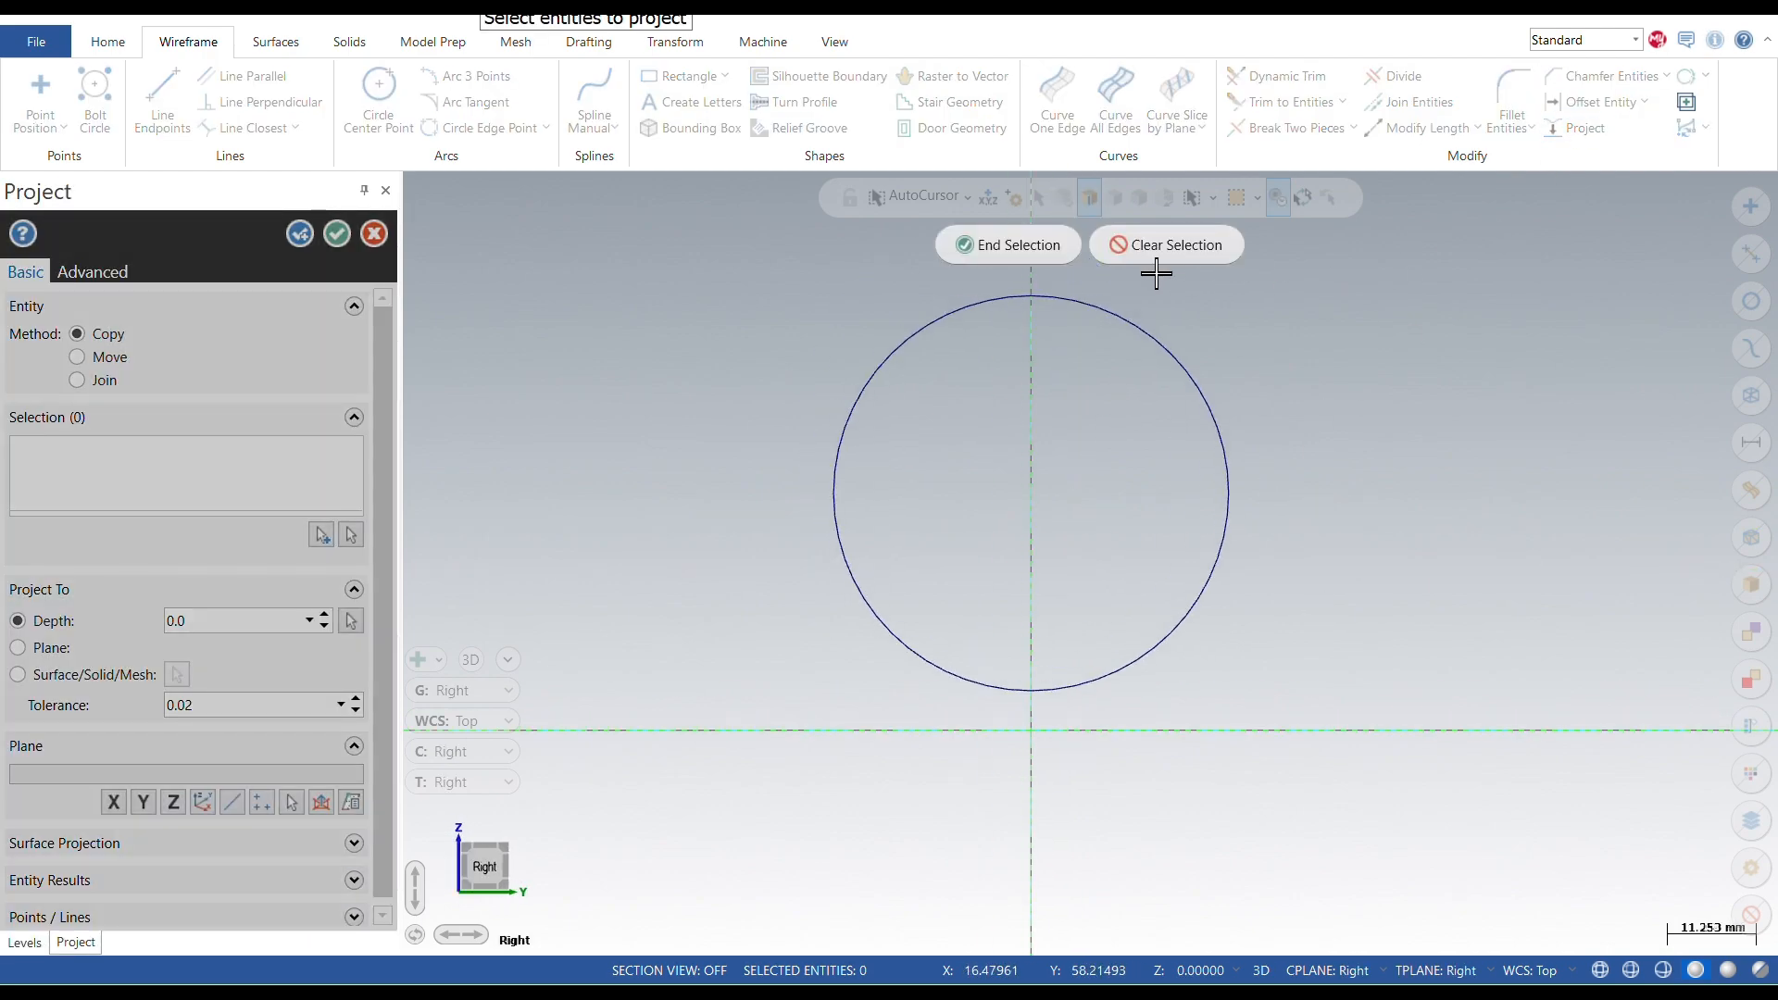
click(1127, 328)
click(1016, 244)
text(3)
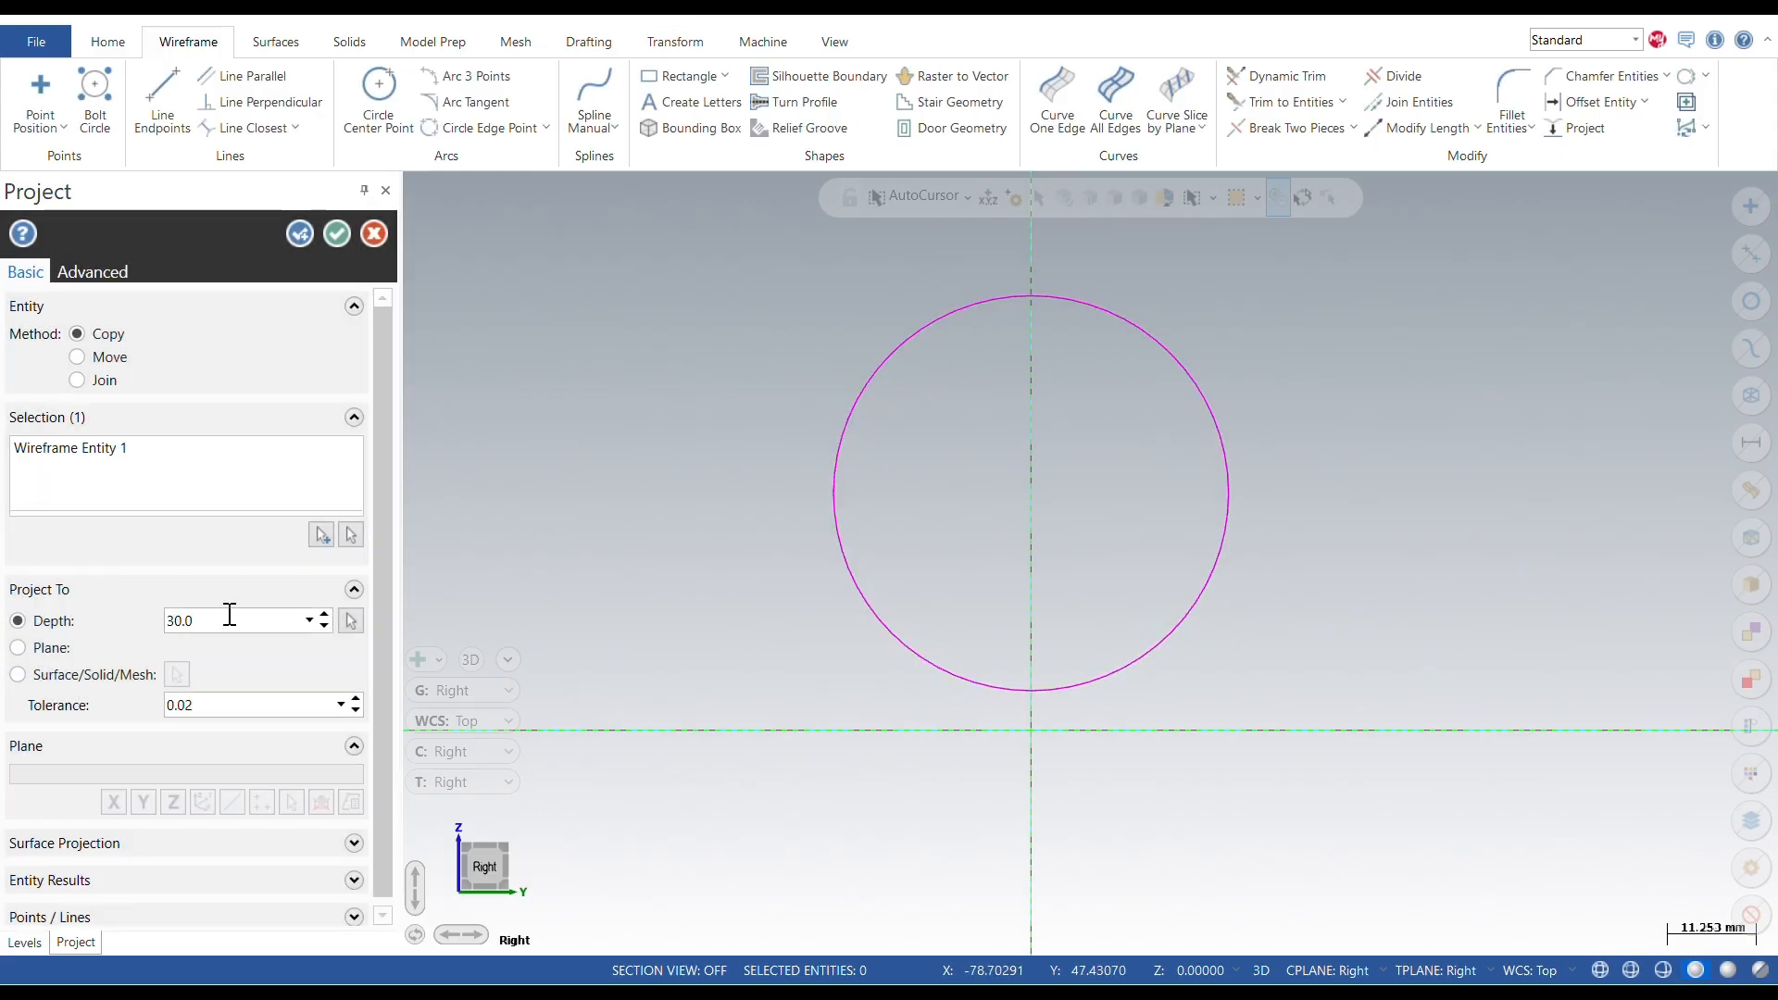
click(299, 233)
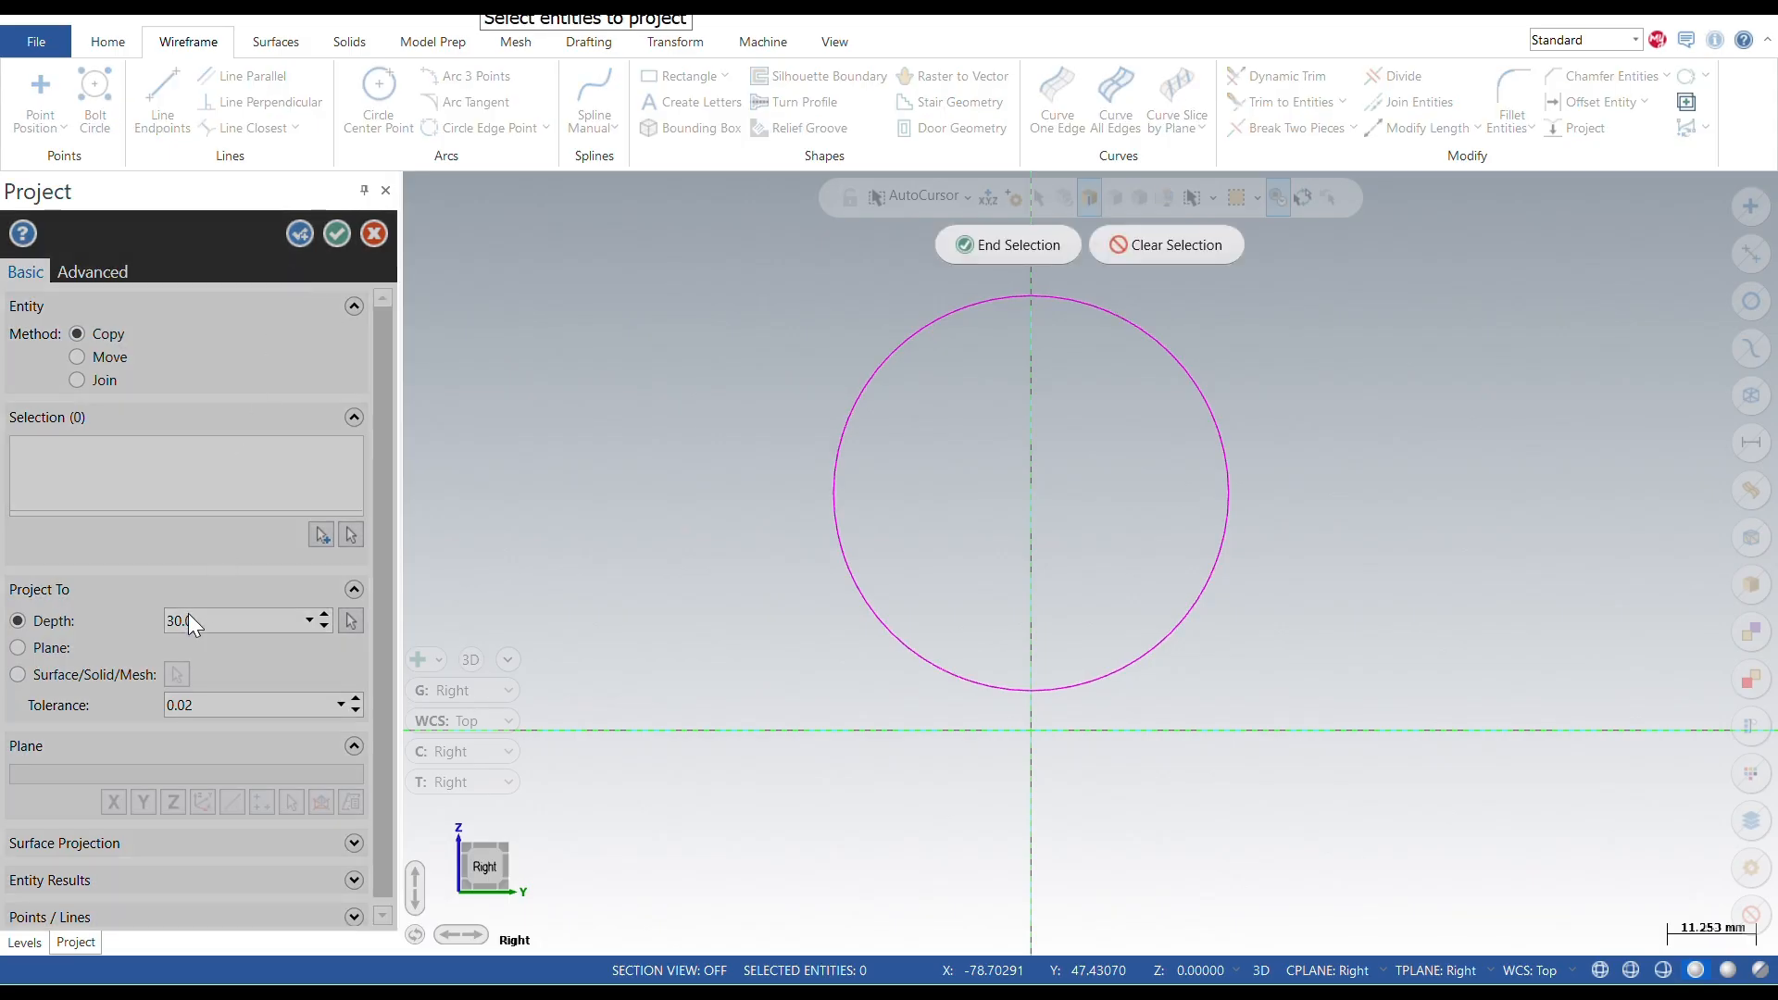
Step: Project another copy of the original circle to a depth of -30 mm
mouse_move(907, 506)
middle_down()
mouse_move(1028, 528)
mouse_move(880, 496)
middle_up()
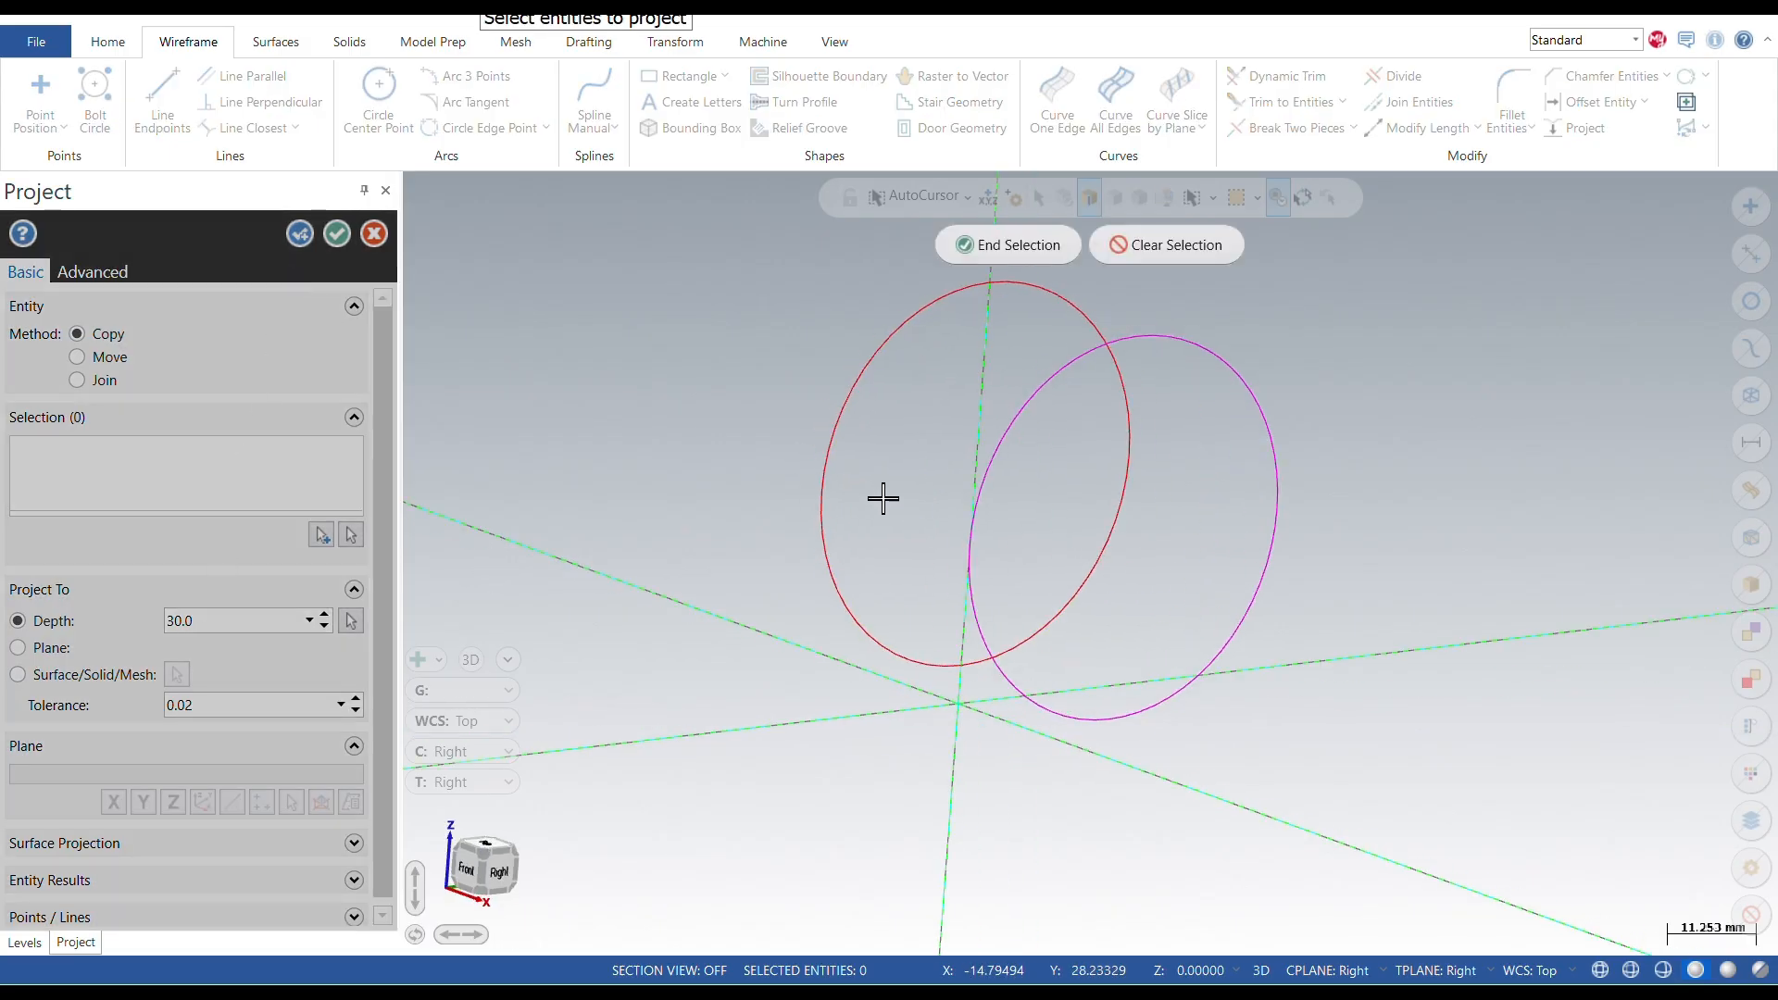
click(963, 257)
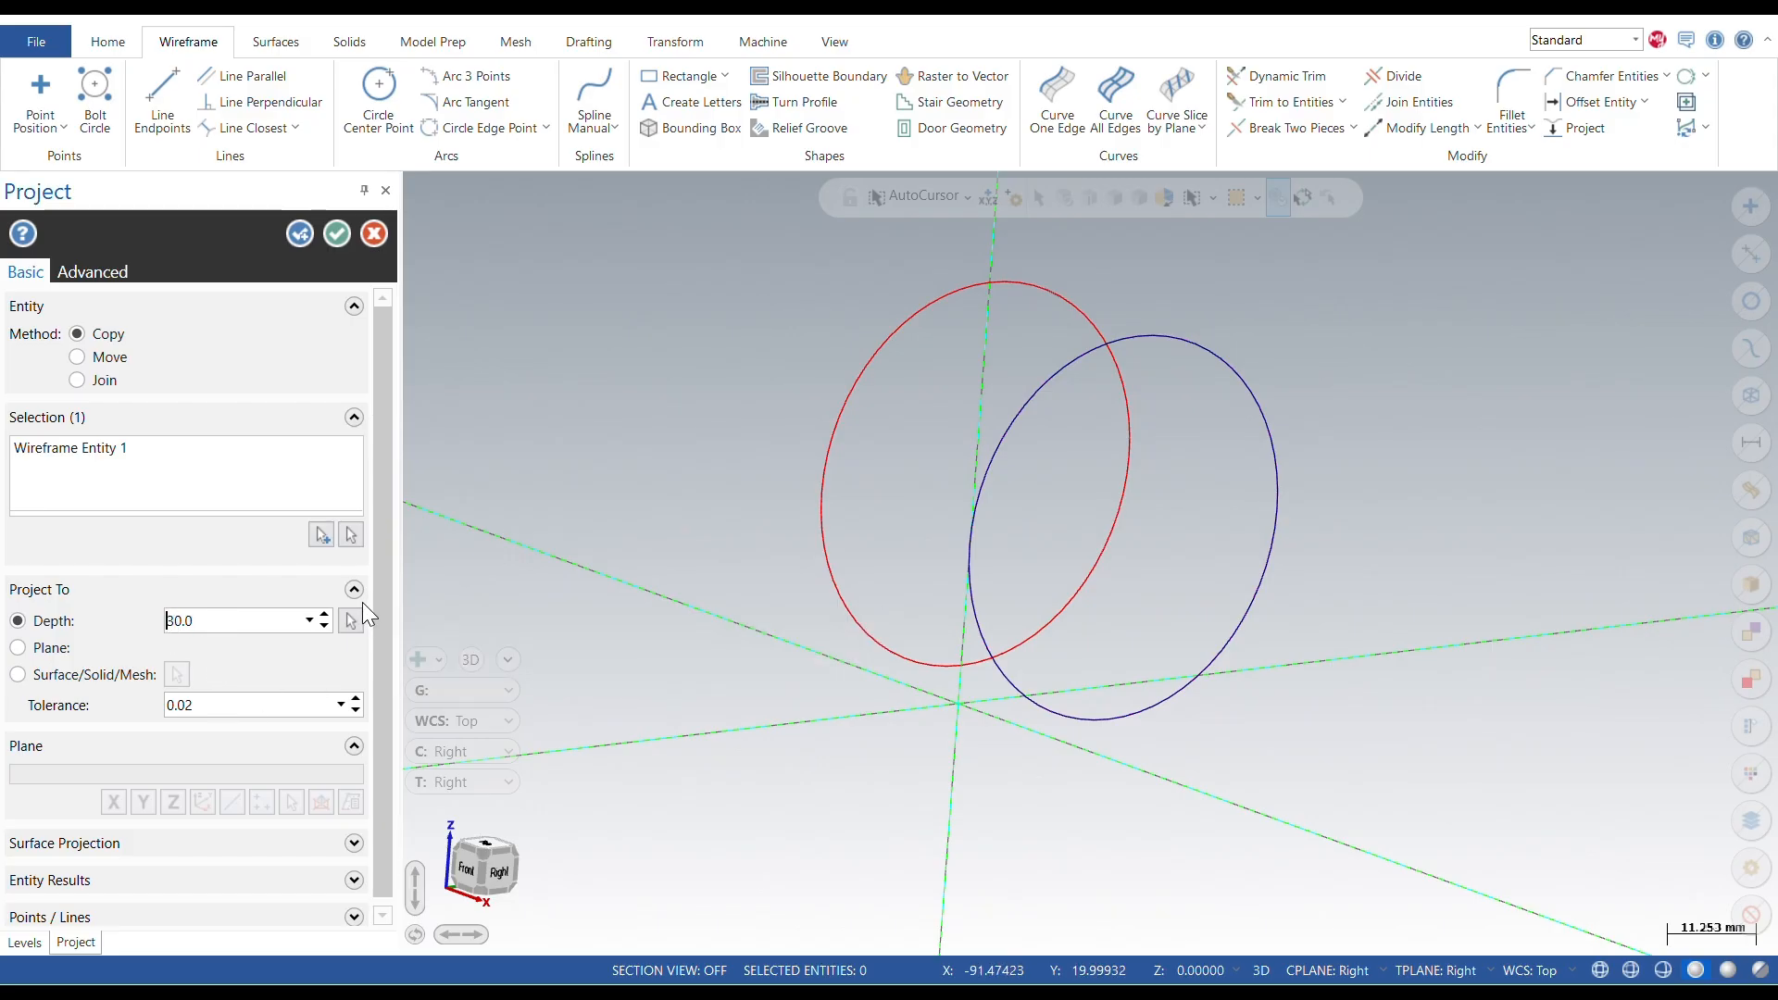
text(-)
click(329, 235)
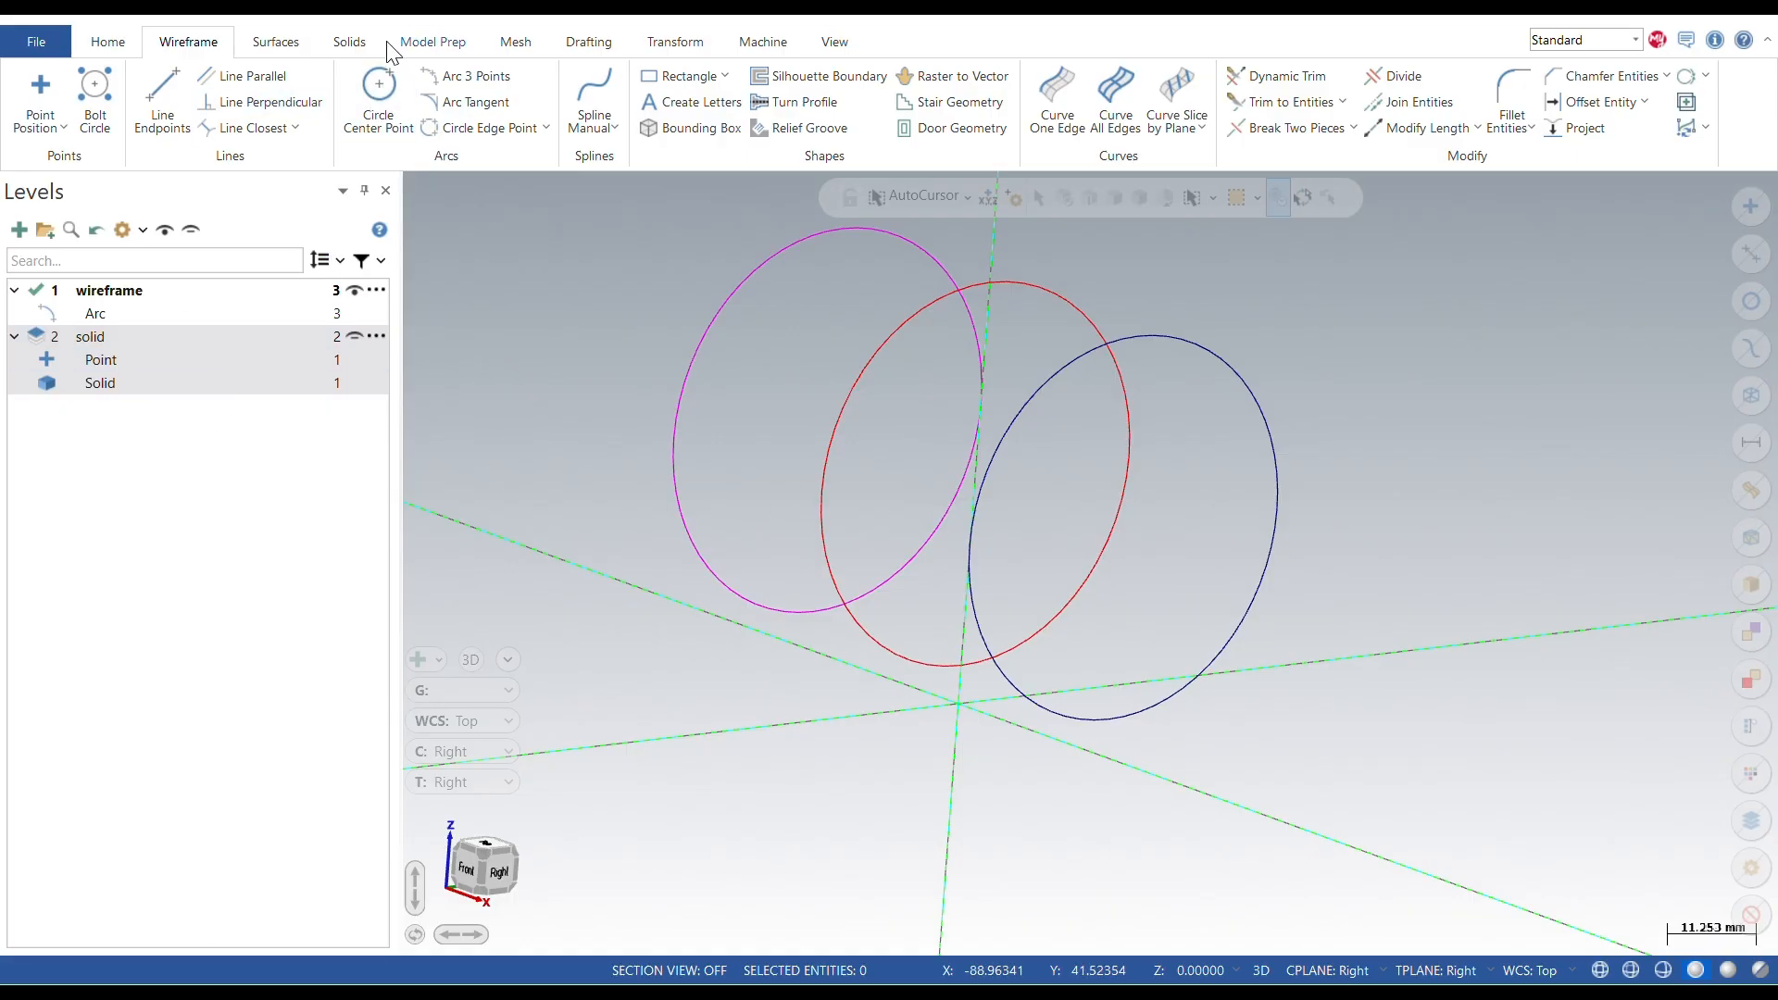
Step: Show the solid level and cut the half sphere by extruding the dark blue circle 23.5 mm inward, in one direction only
click(354, 334)
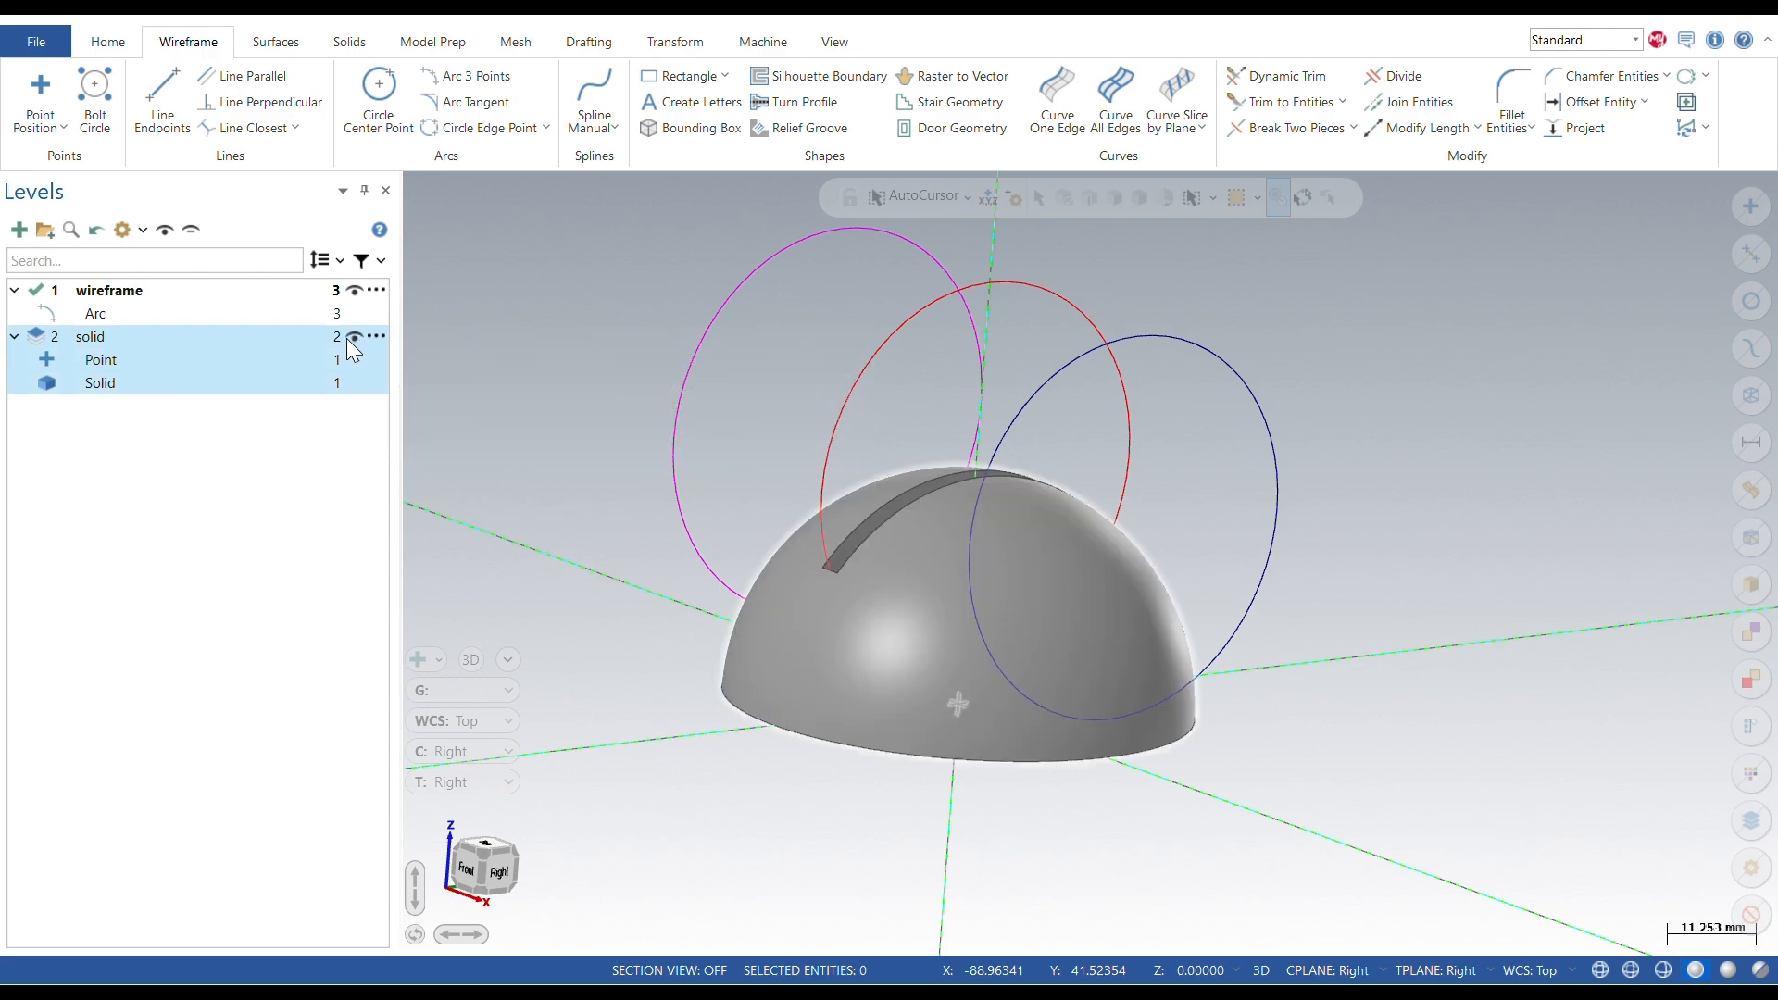
click(355, 42)
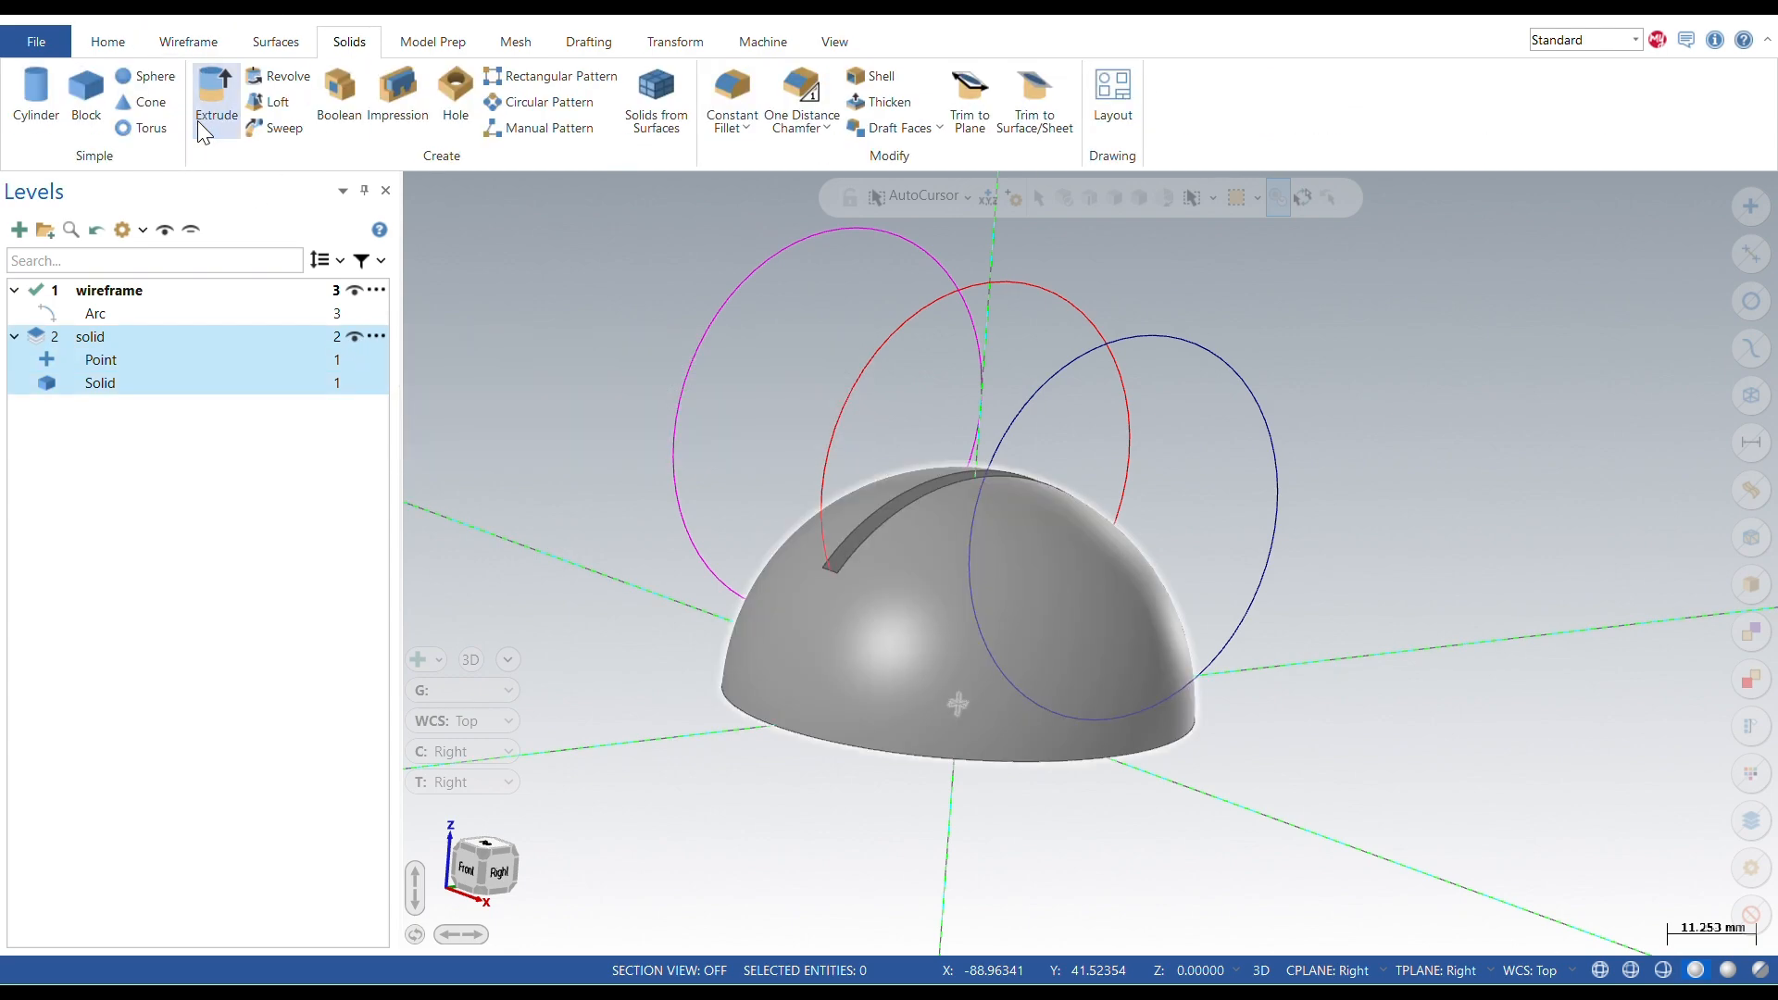
click(215, 93)
click(1194, 345)
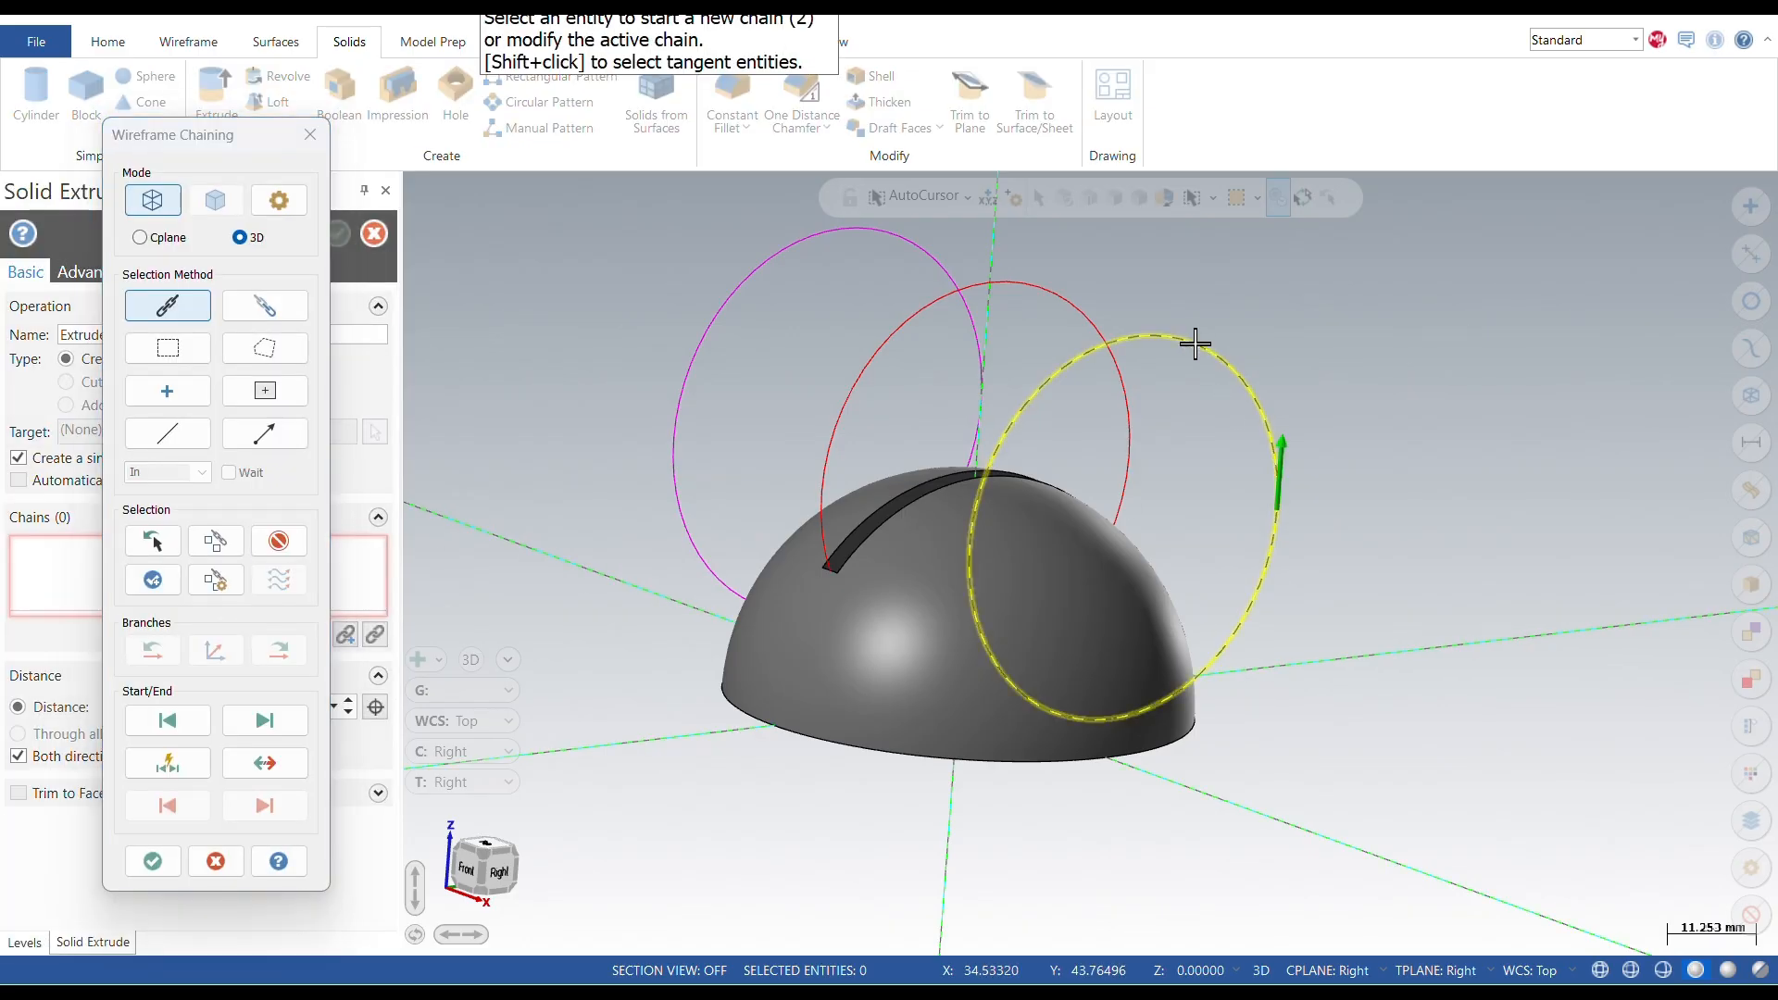
click(148, 861)
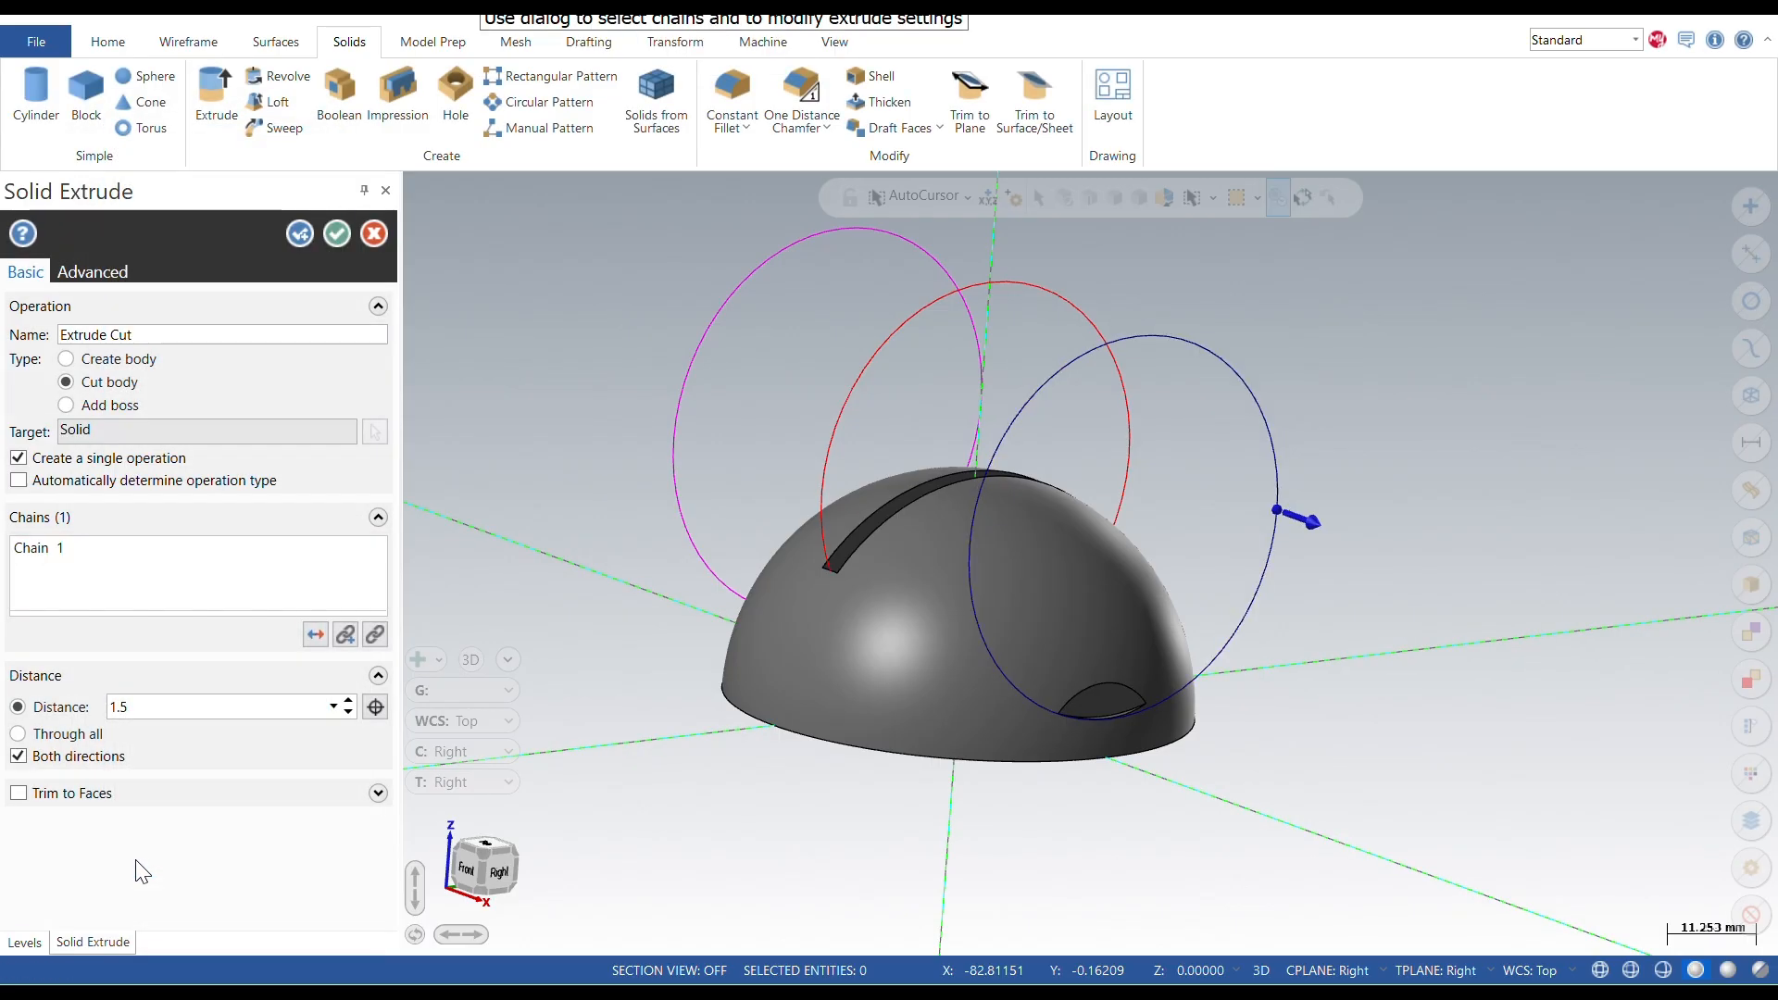
click(17, 756)
click(315, 634)
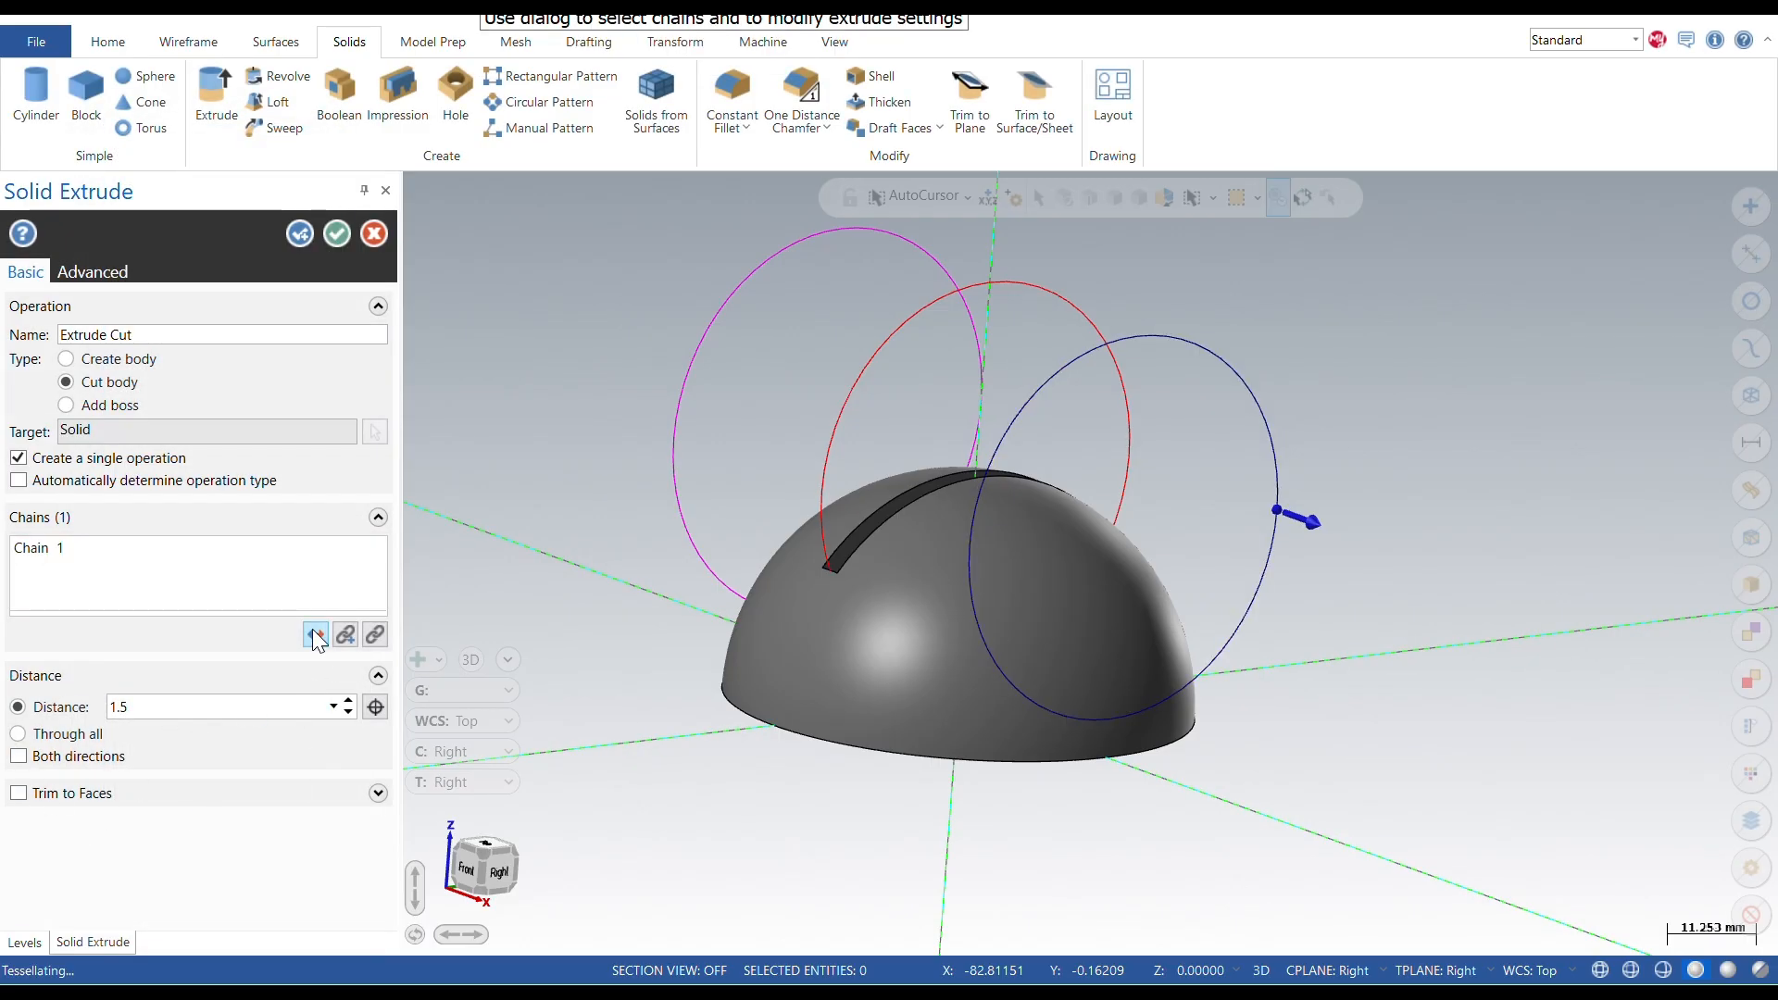
double_click(156, 709)
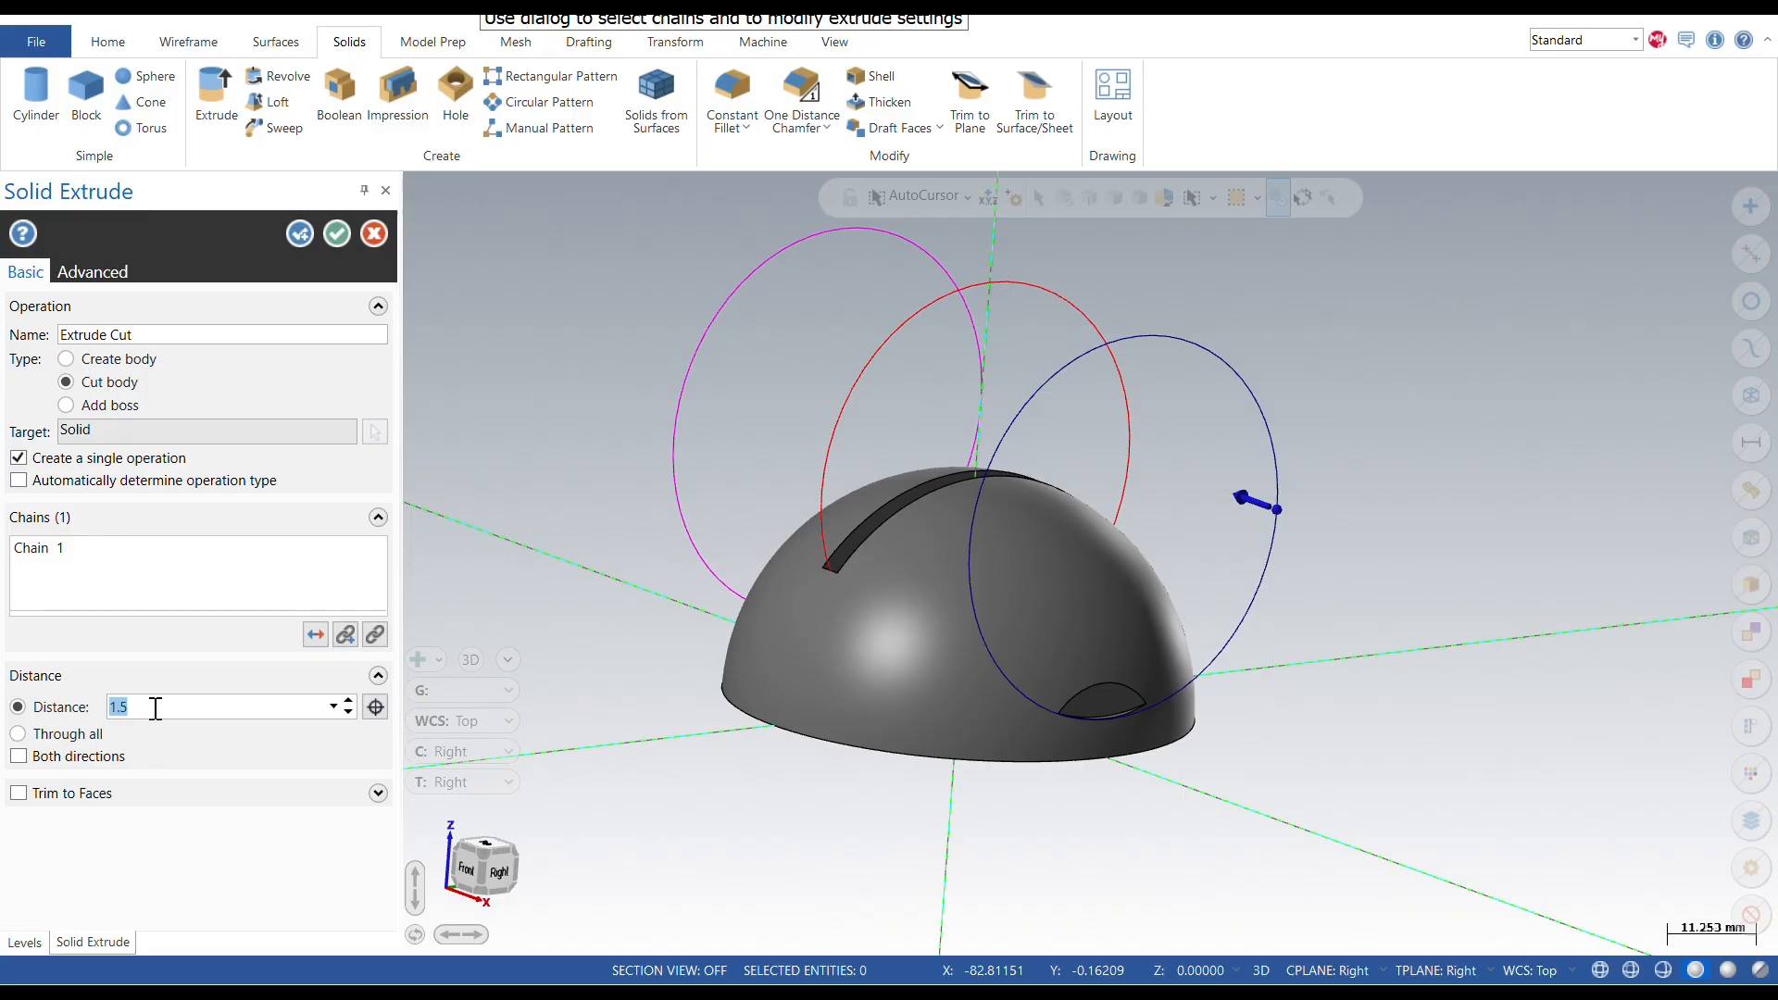
text(23.5)
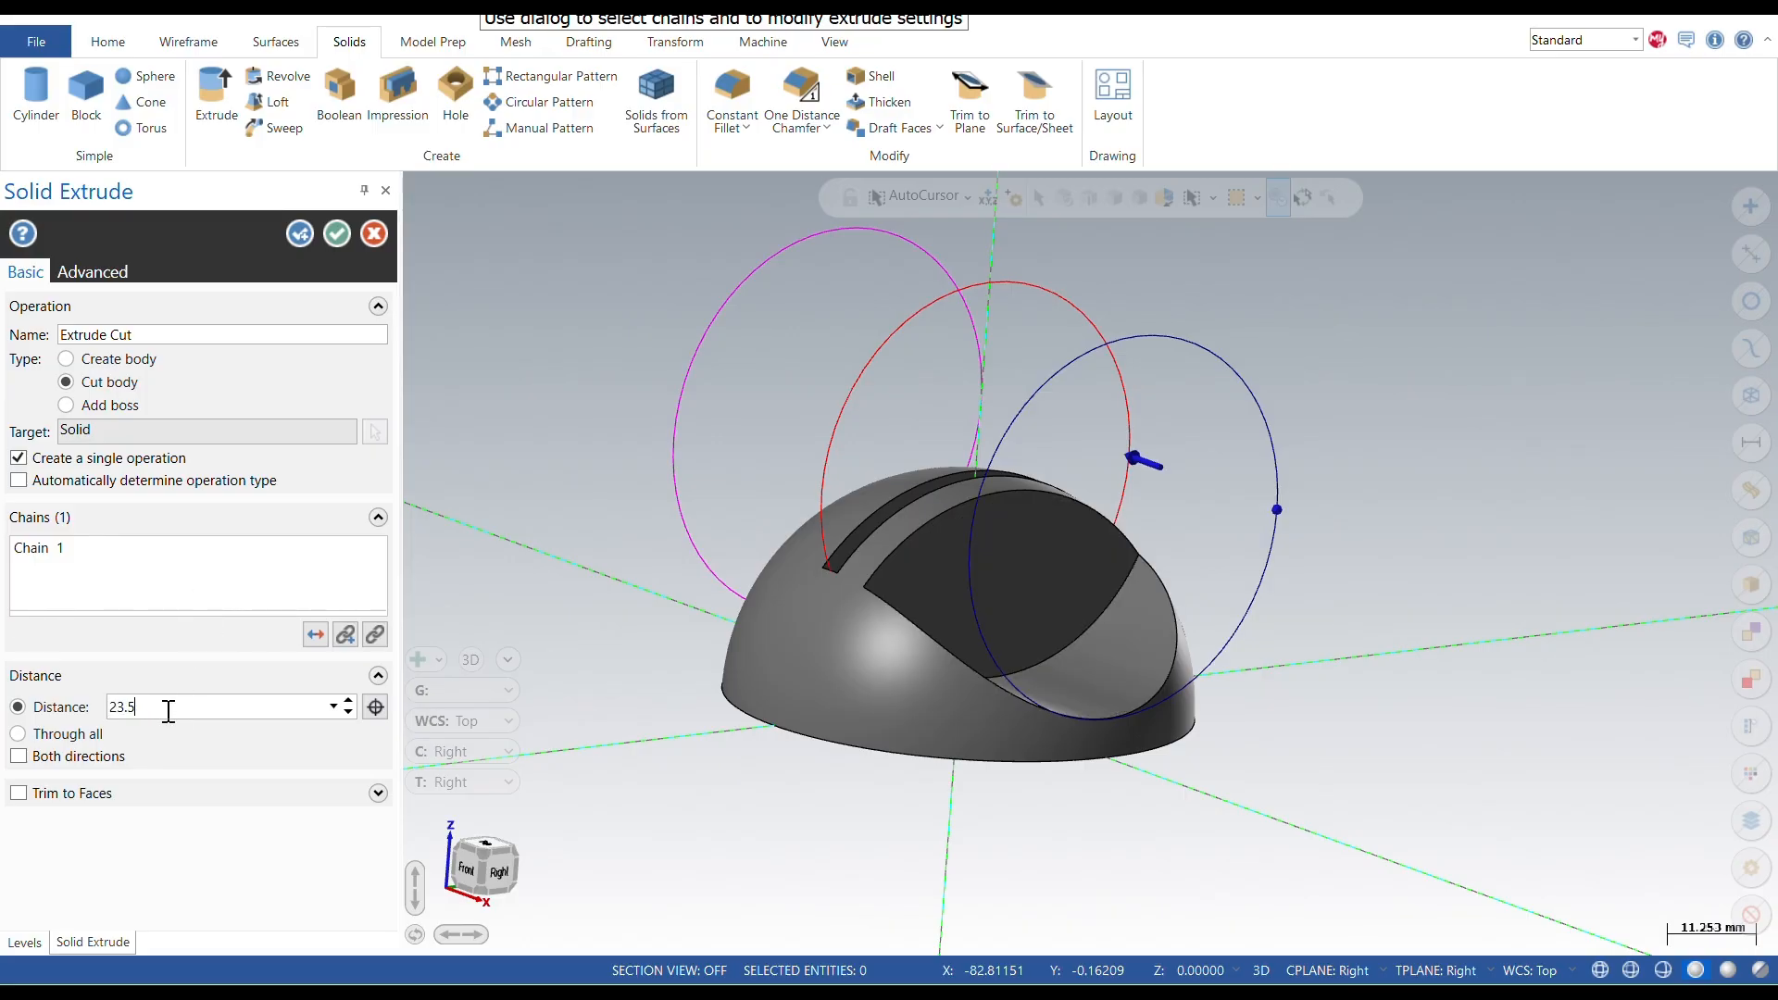
drag(169, 710, 98, 713)
click(300, 234)
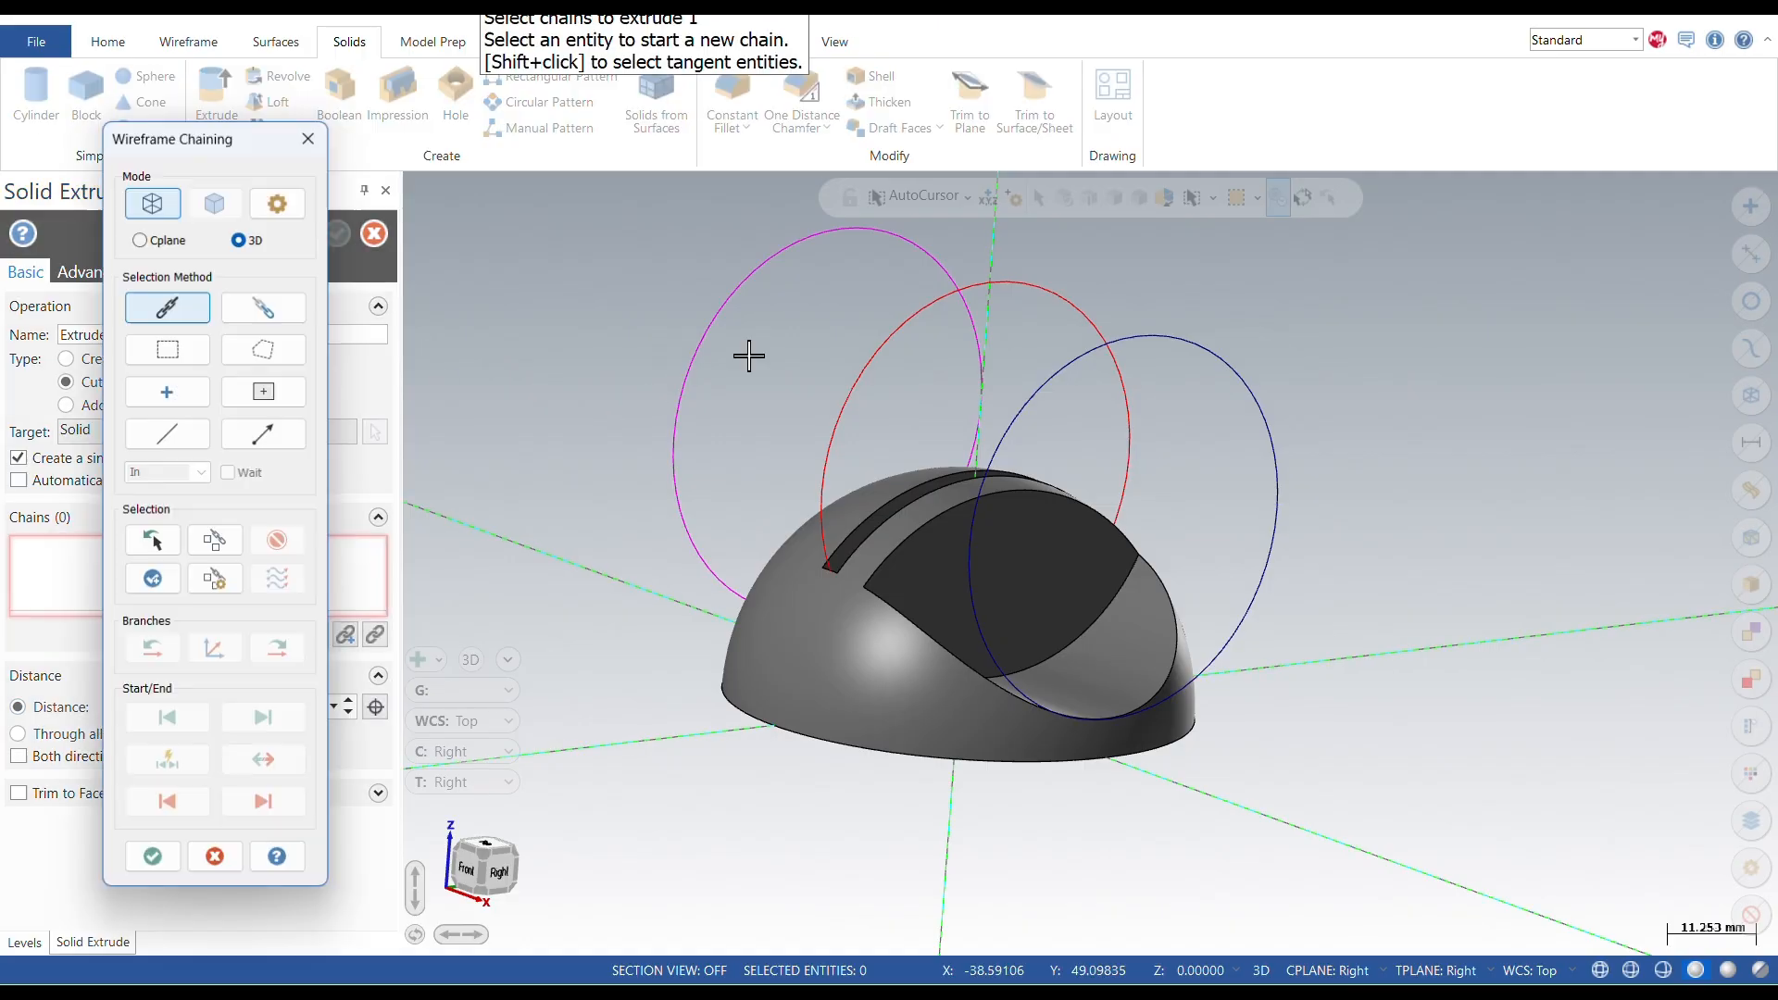
Step: Cut the opposite side of the half sphere by extruding the magenta circle 23.5 mm inward
click(694, 357)
click(153, 861)
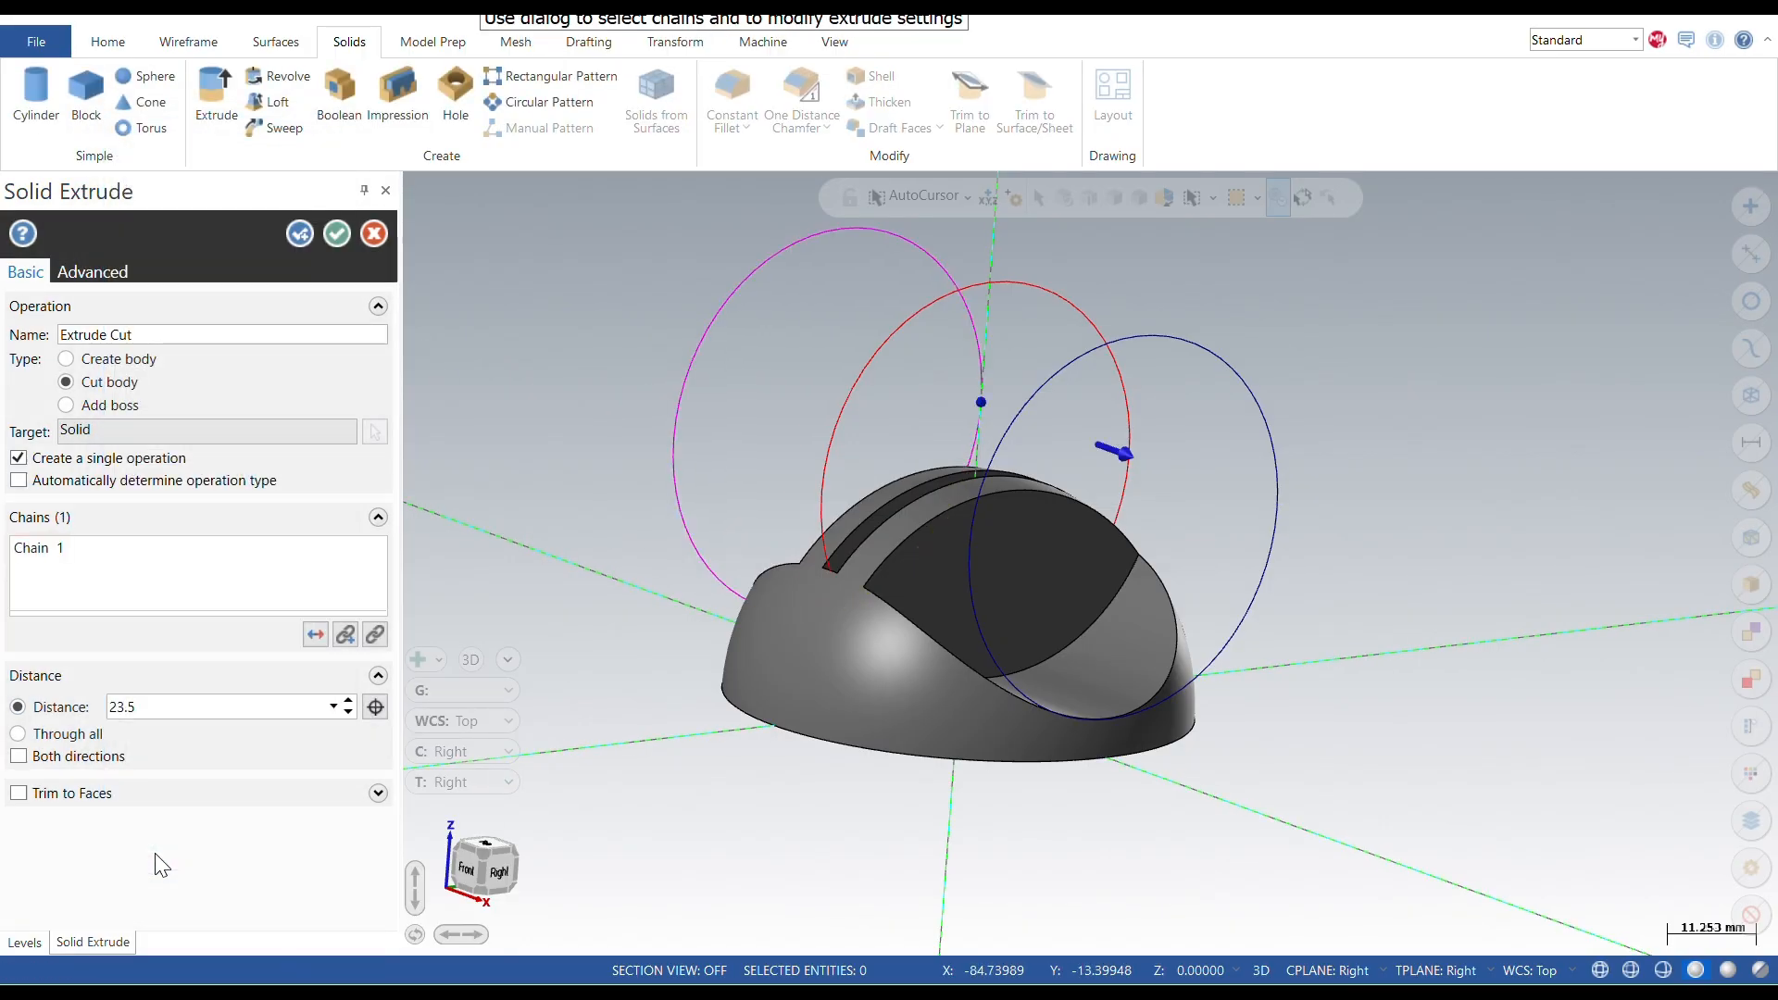
middle_drag(806, 738, 888, 808)
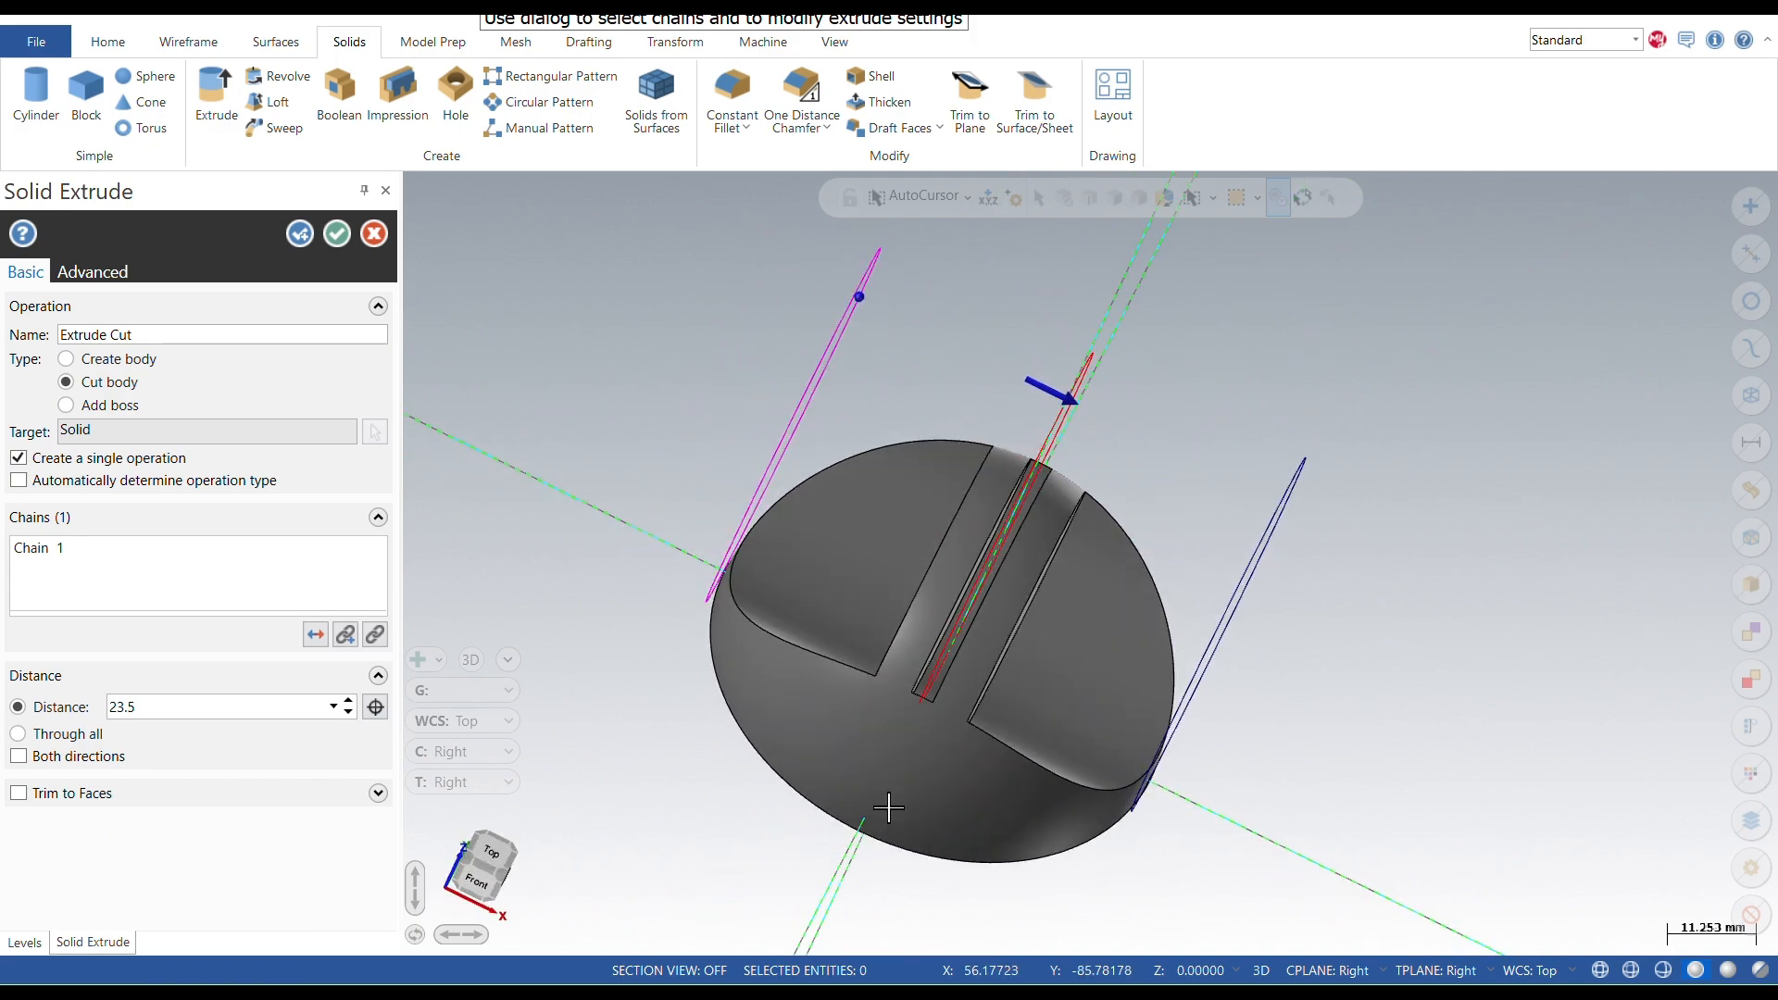
click(343, 235)
Step: Set the graphics view and construction plane to Bottom, looking straight at the half sphere's flat face
middle_drag(1194, 602, 1143, 608)
click(1143, 607)
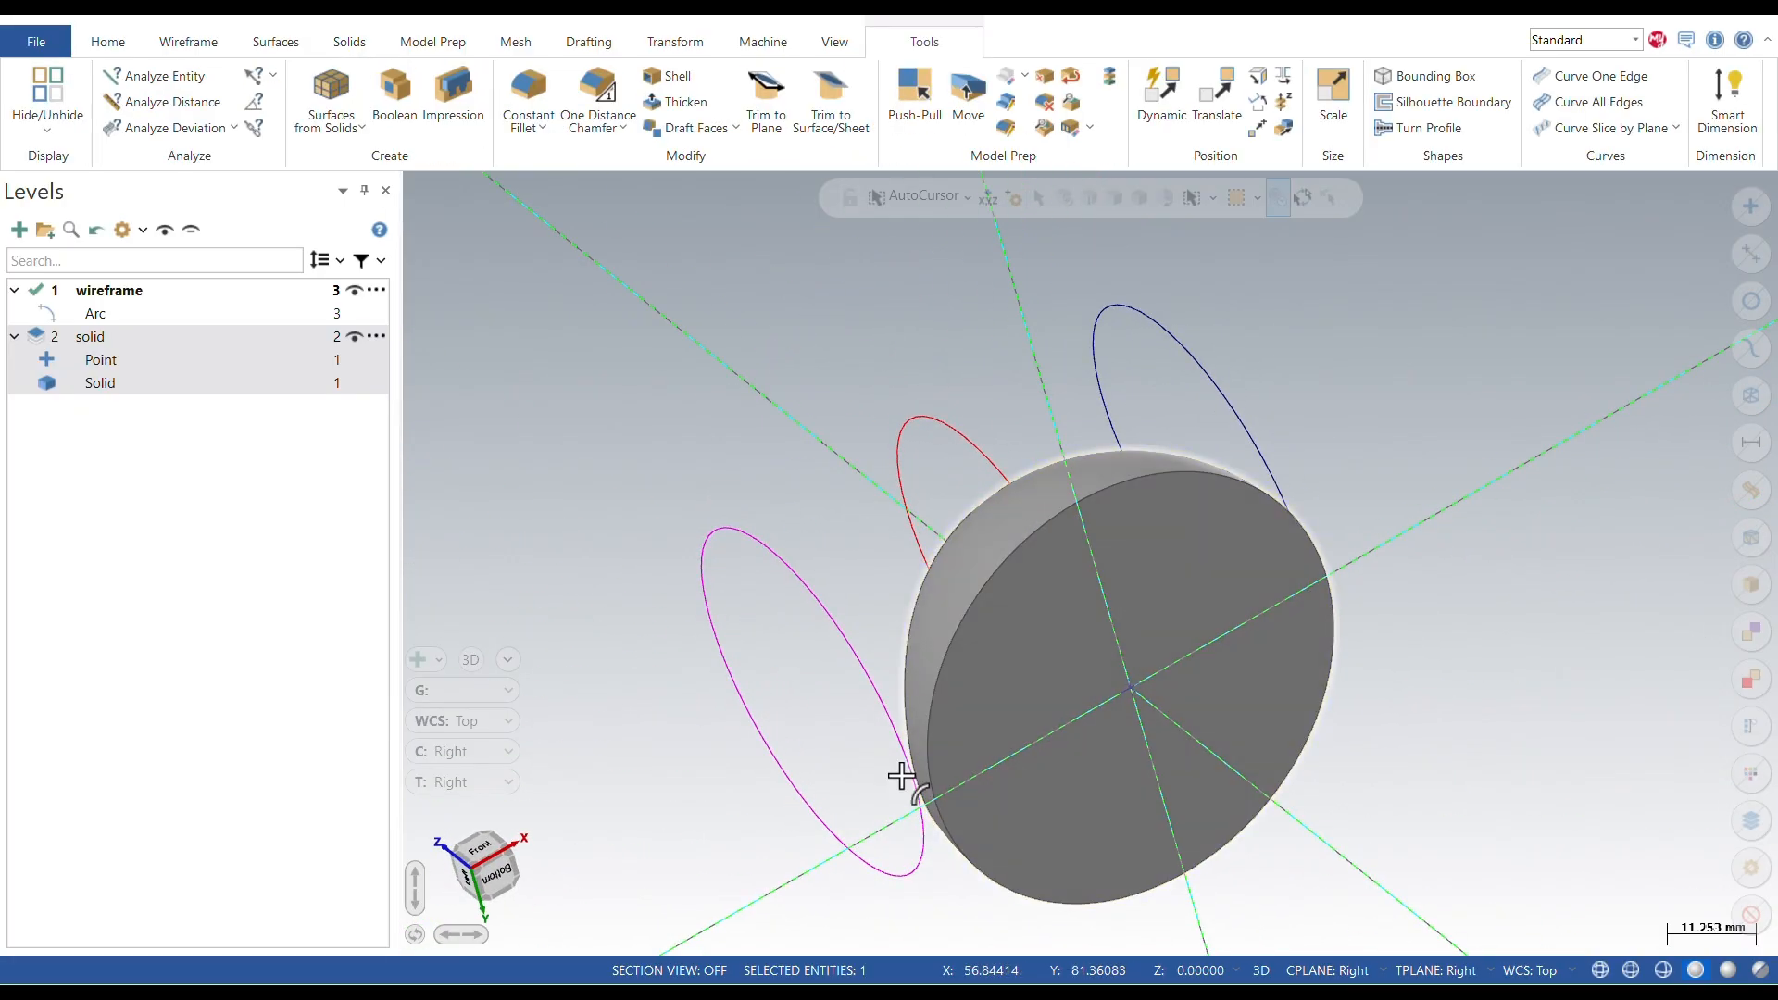
click(1095, 683)
right_click(614, 609)
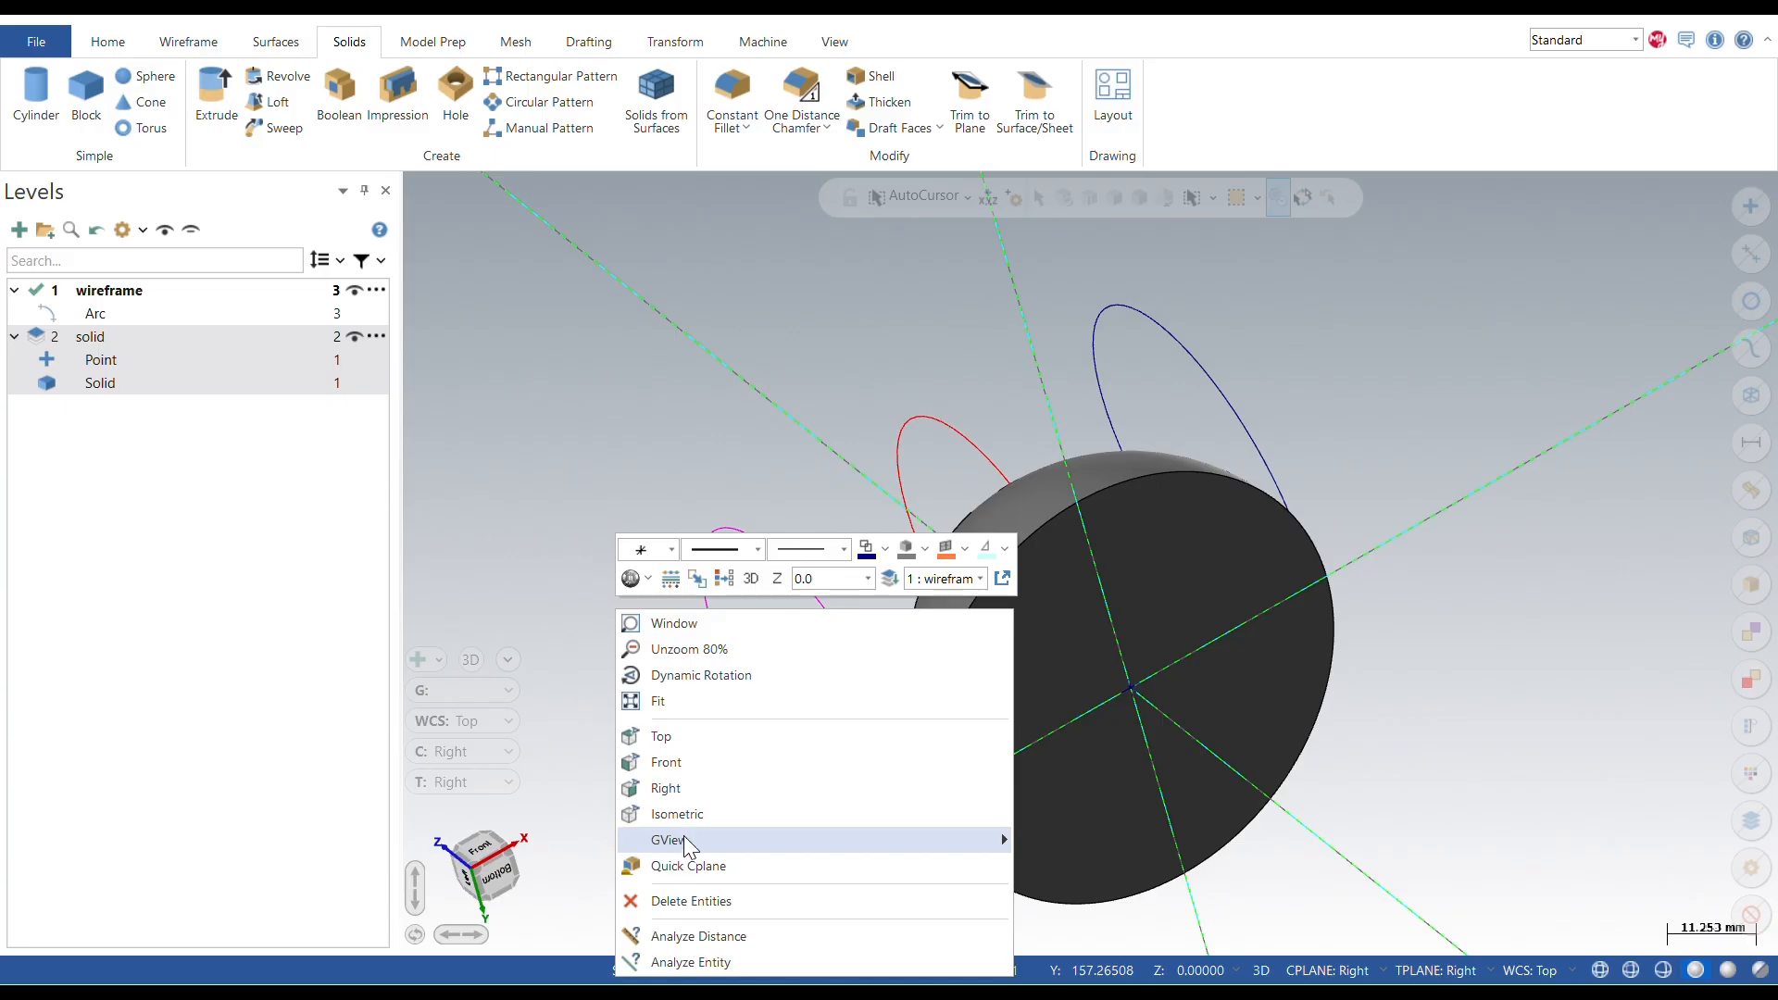
mouse_move(685, 840)
click(1033, 911)
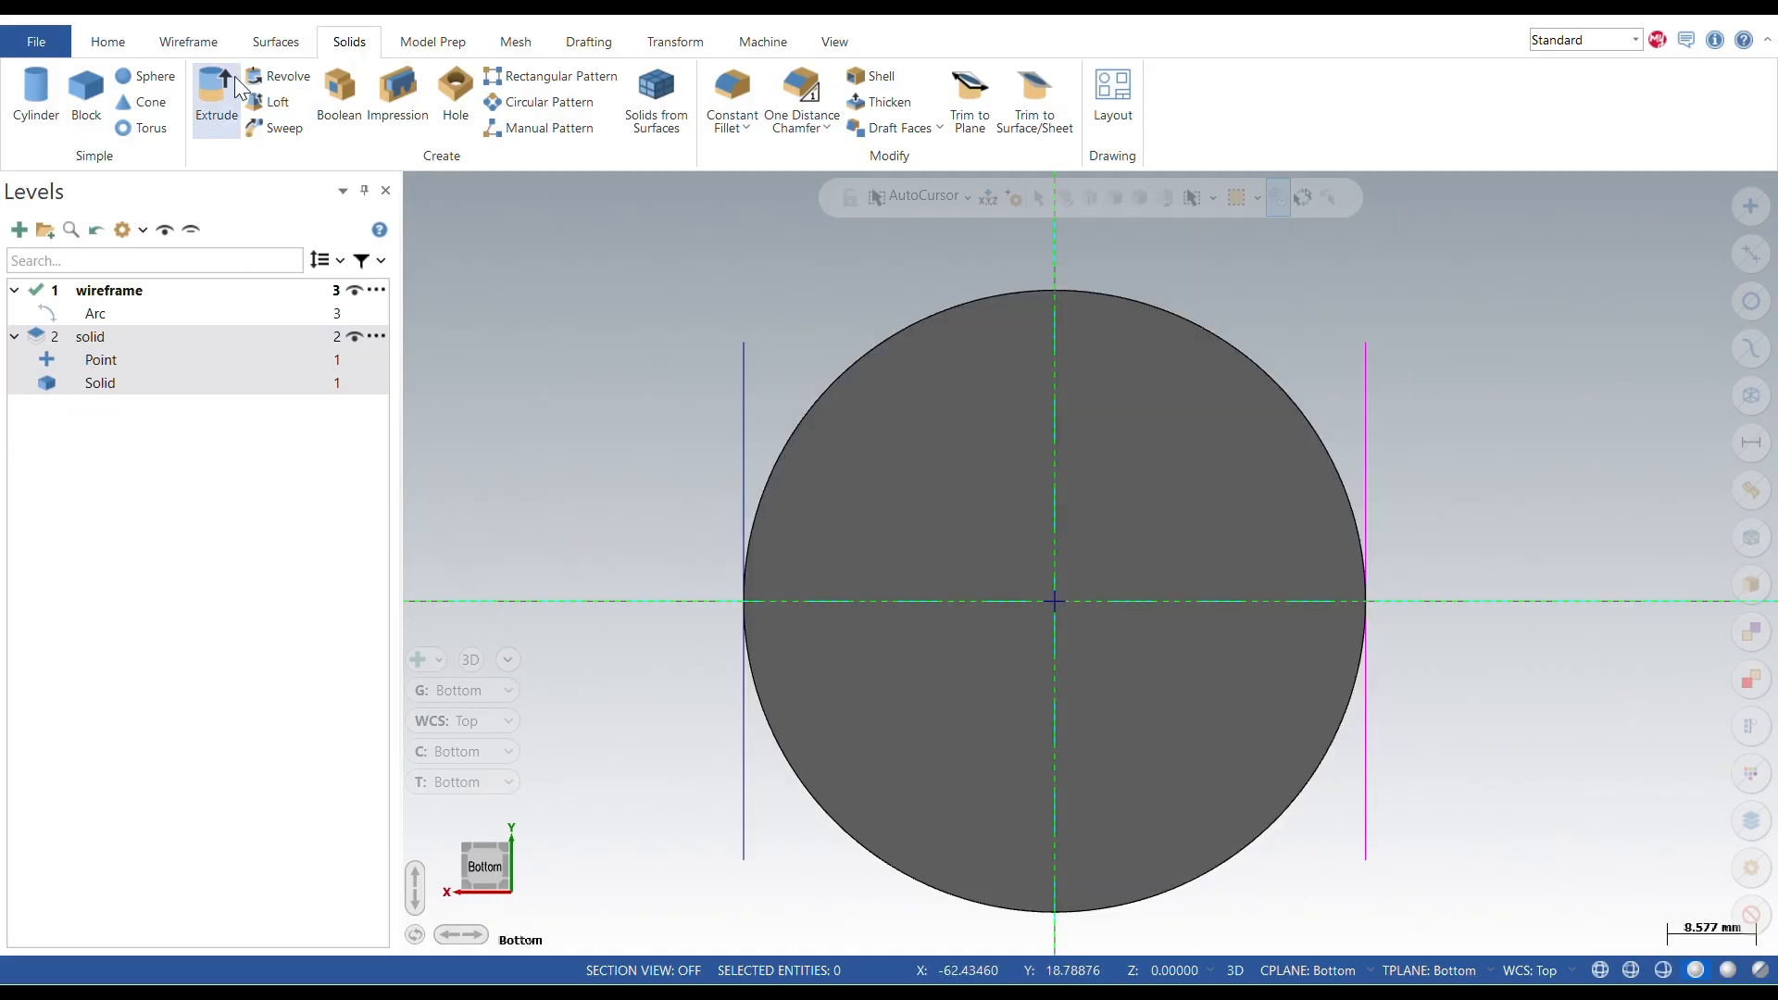
click(215, 44)
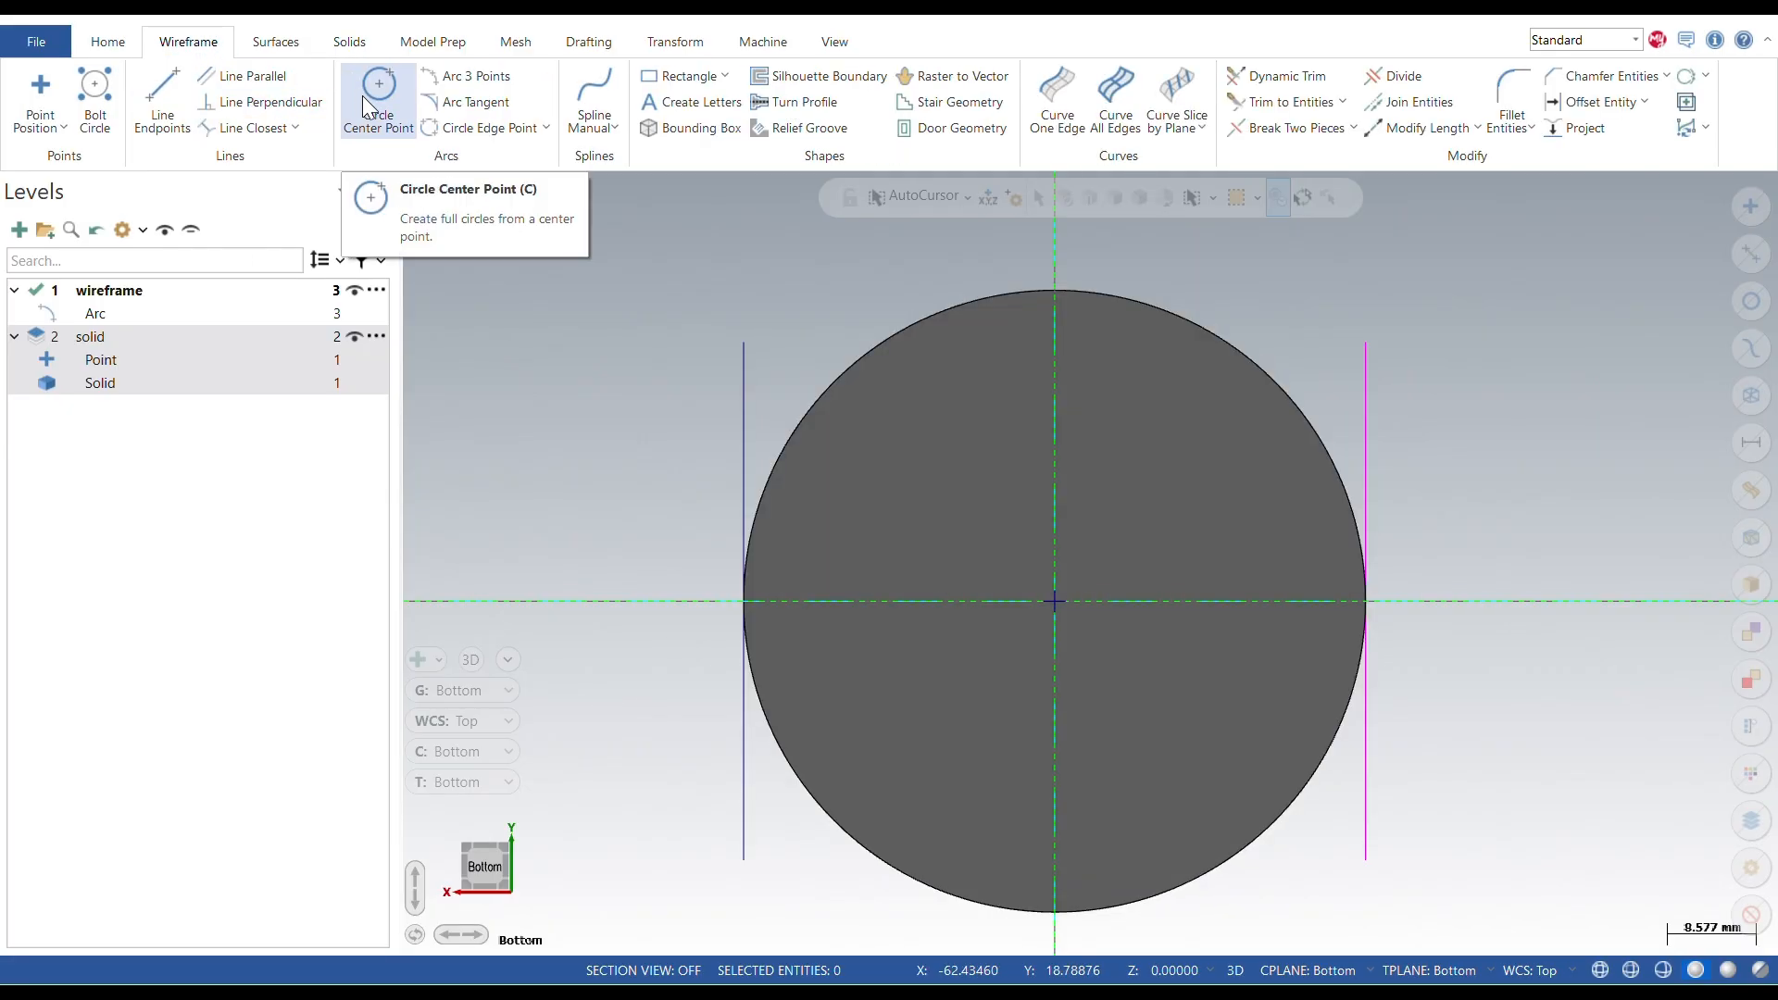
scroll(925, 496, up, 1)
scroll(925, 495, down, 2)
mouse_move(944, 552)
middle_down()
mouse_move(944, 758)
mouse_move(968, 515)
mouse_move(953, 555)
mouse_move(972, 602)
mouse_move(963, 579)
middle_up()
click(473, 871)
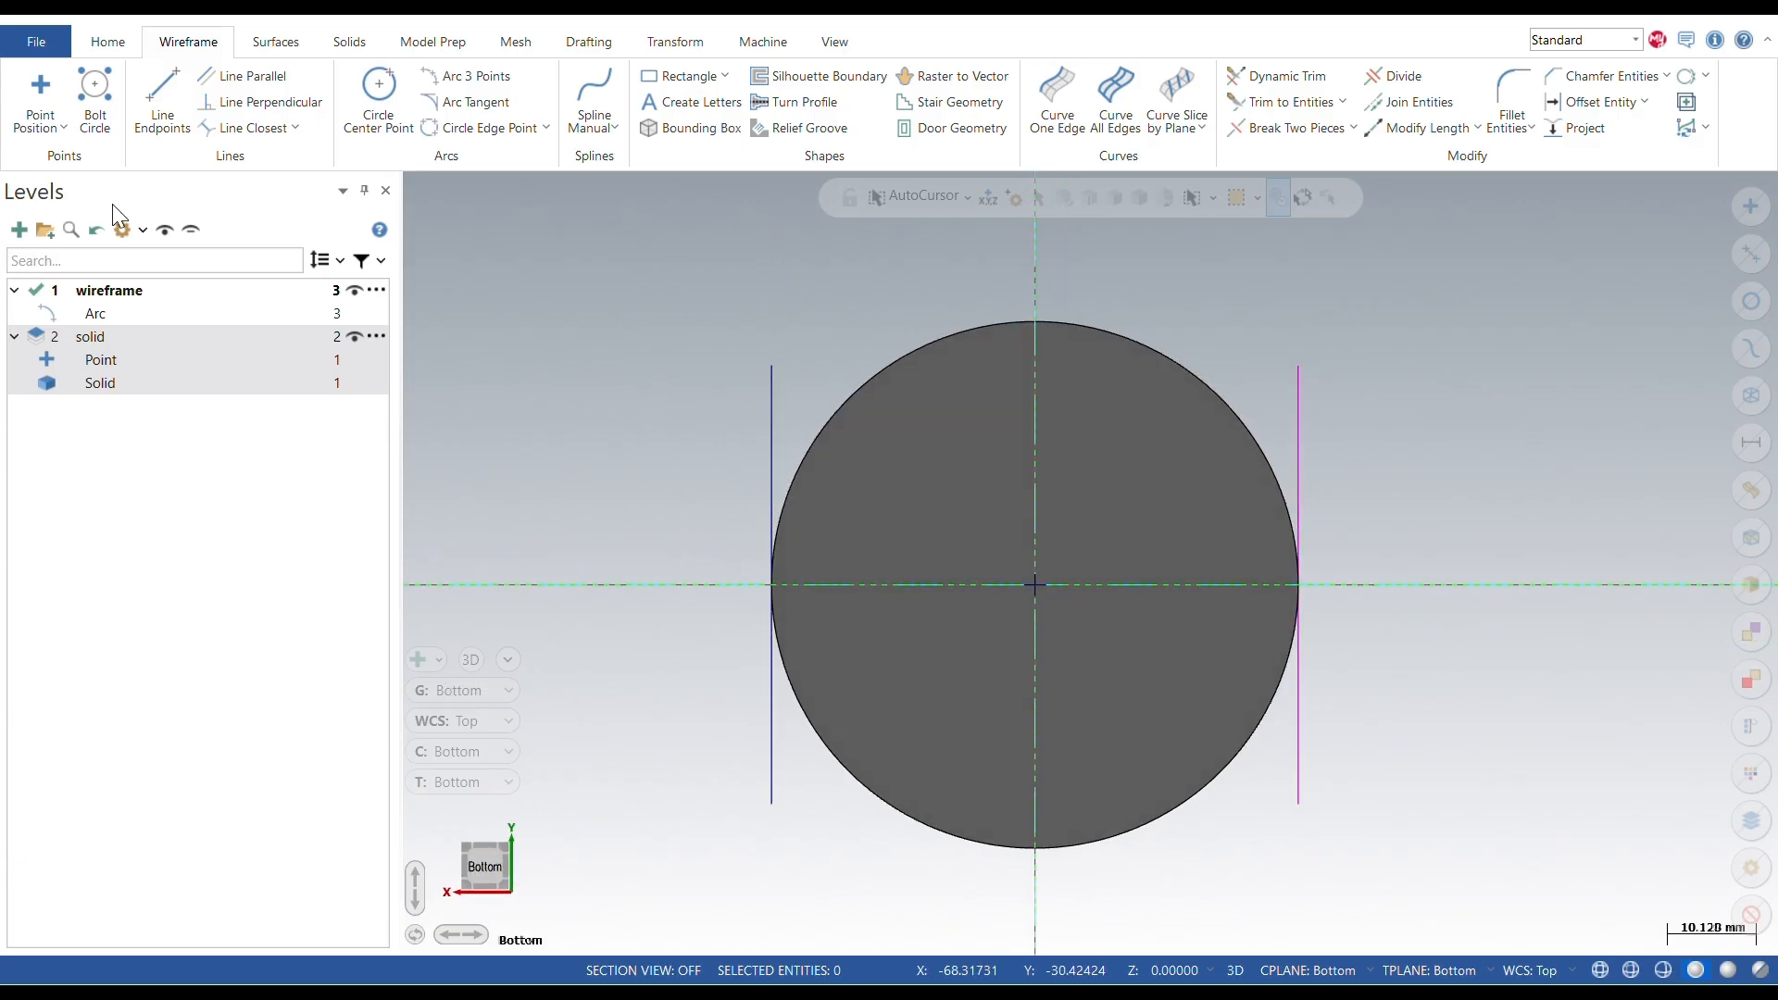
Step: Draw a center-point circle with a locked diameter of 2.5 mm at 15,0 on the flat face
click(393, 96)
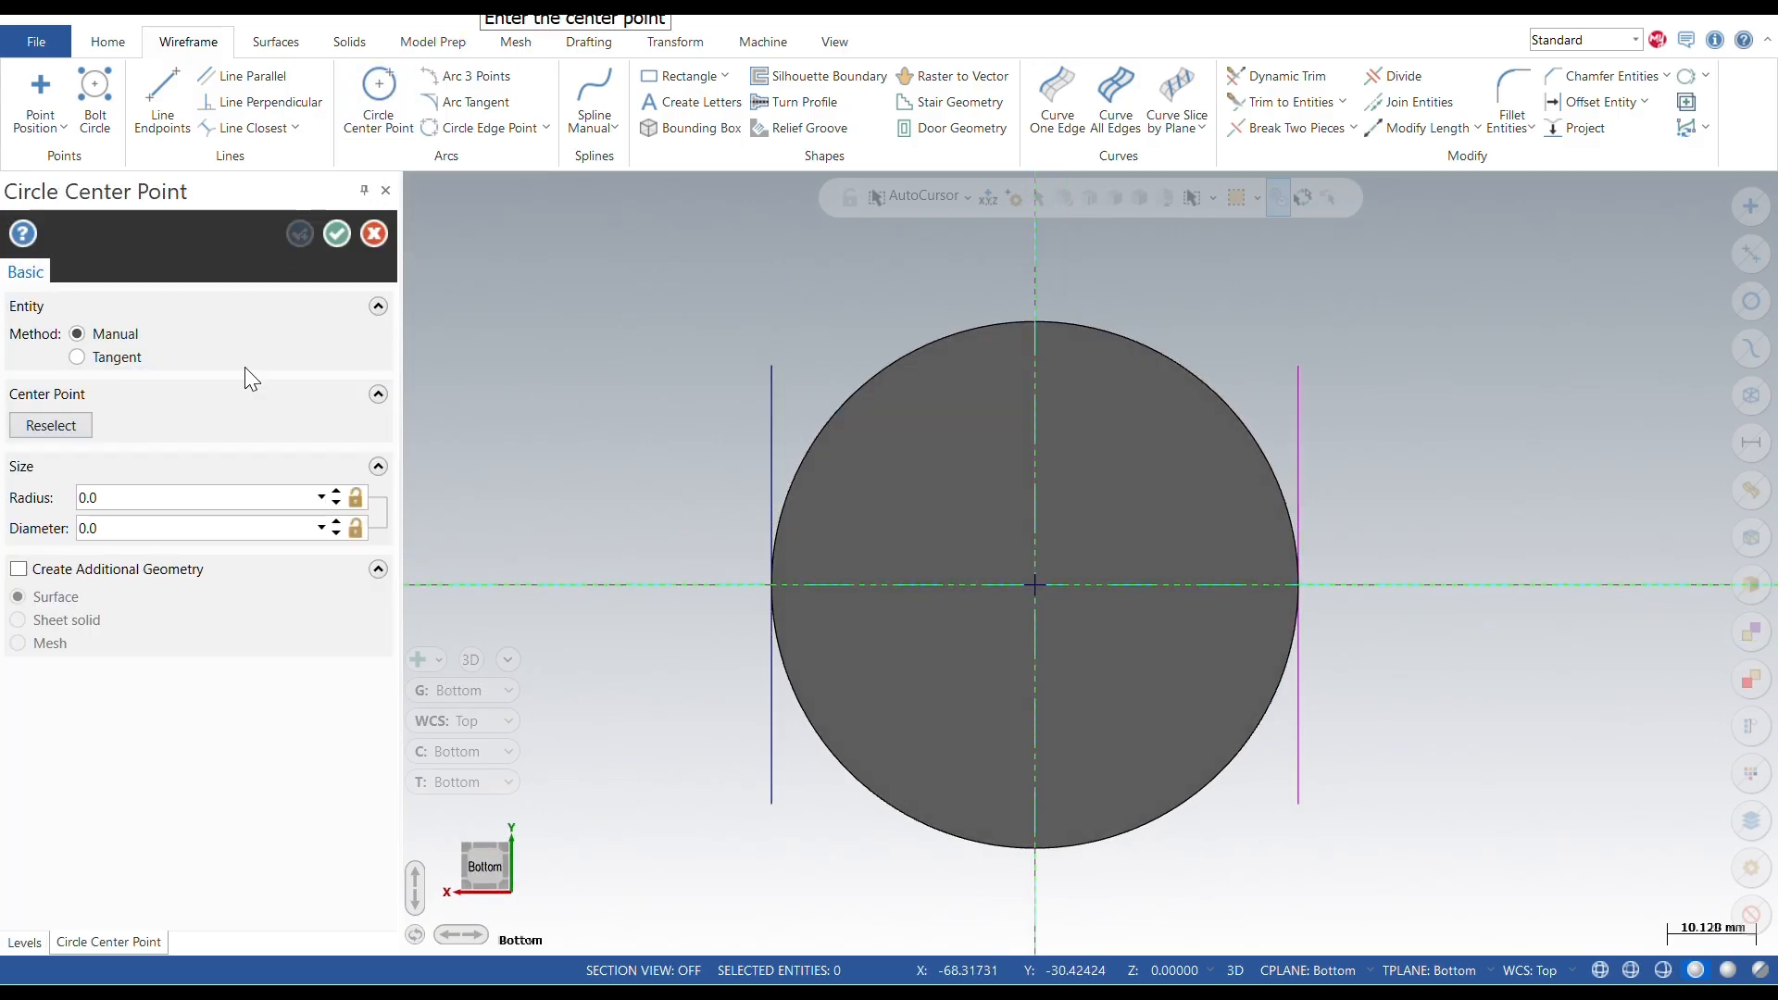
click(124, 528)
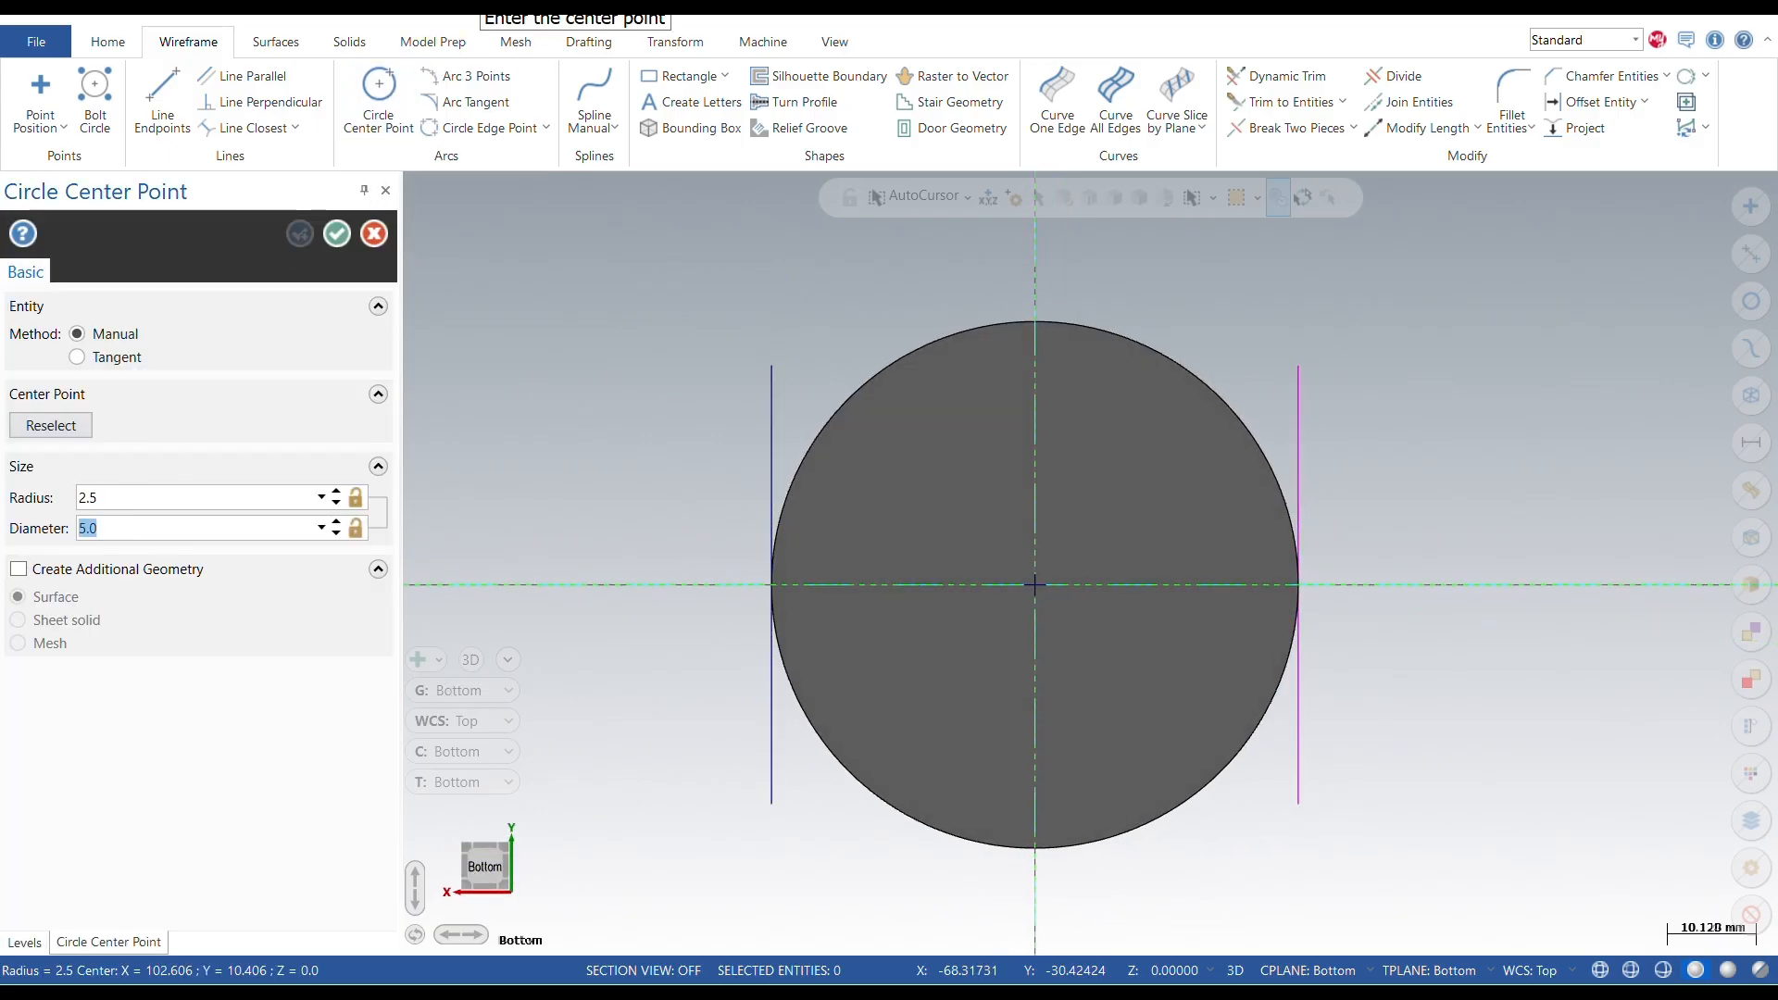
text(2.5)
key(Return)
click(357, 524)
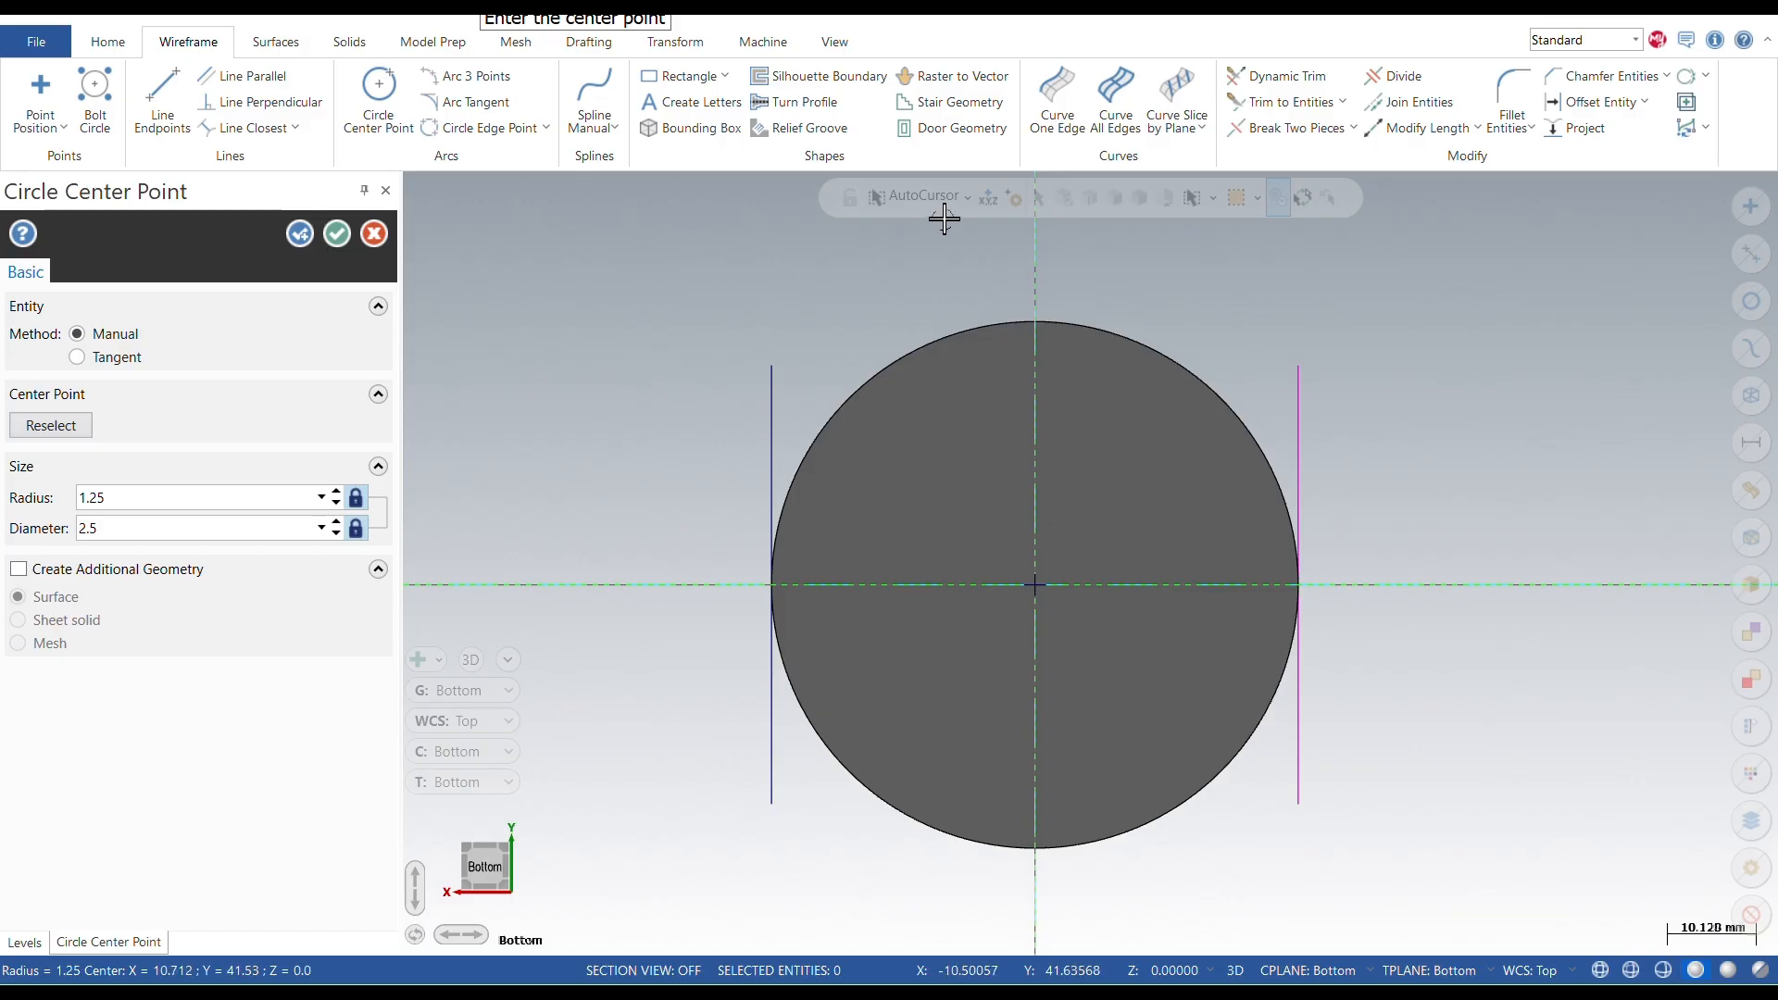
key(space)
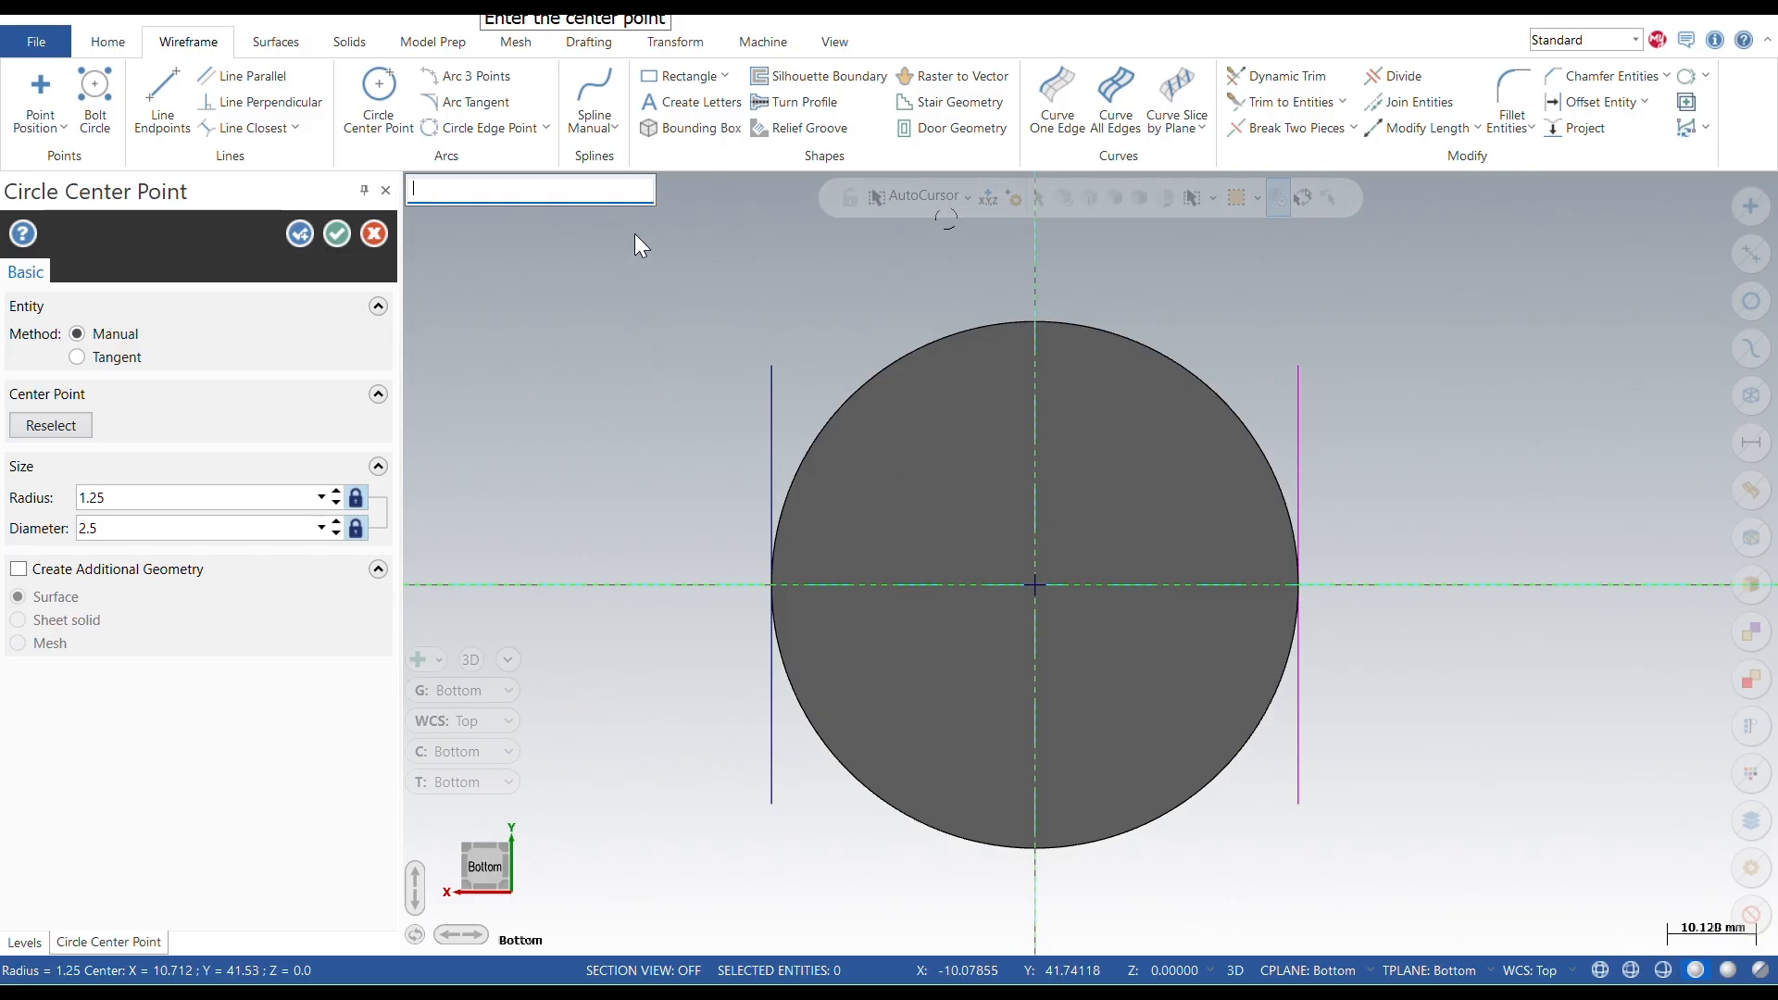
text(15,0)
key(Return)
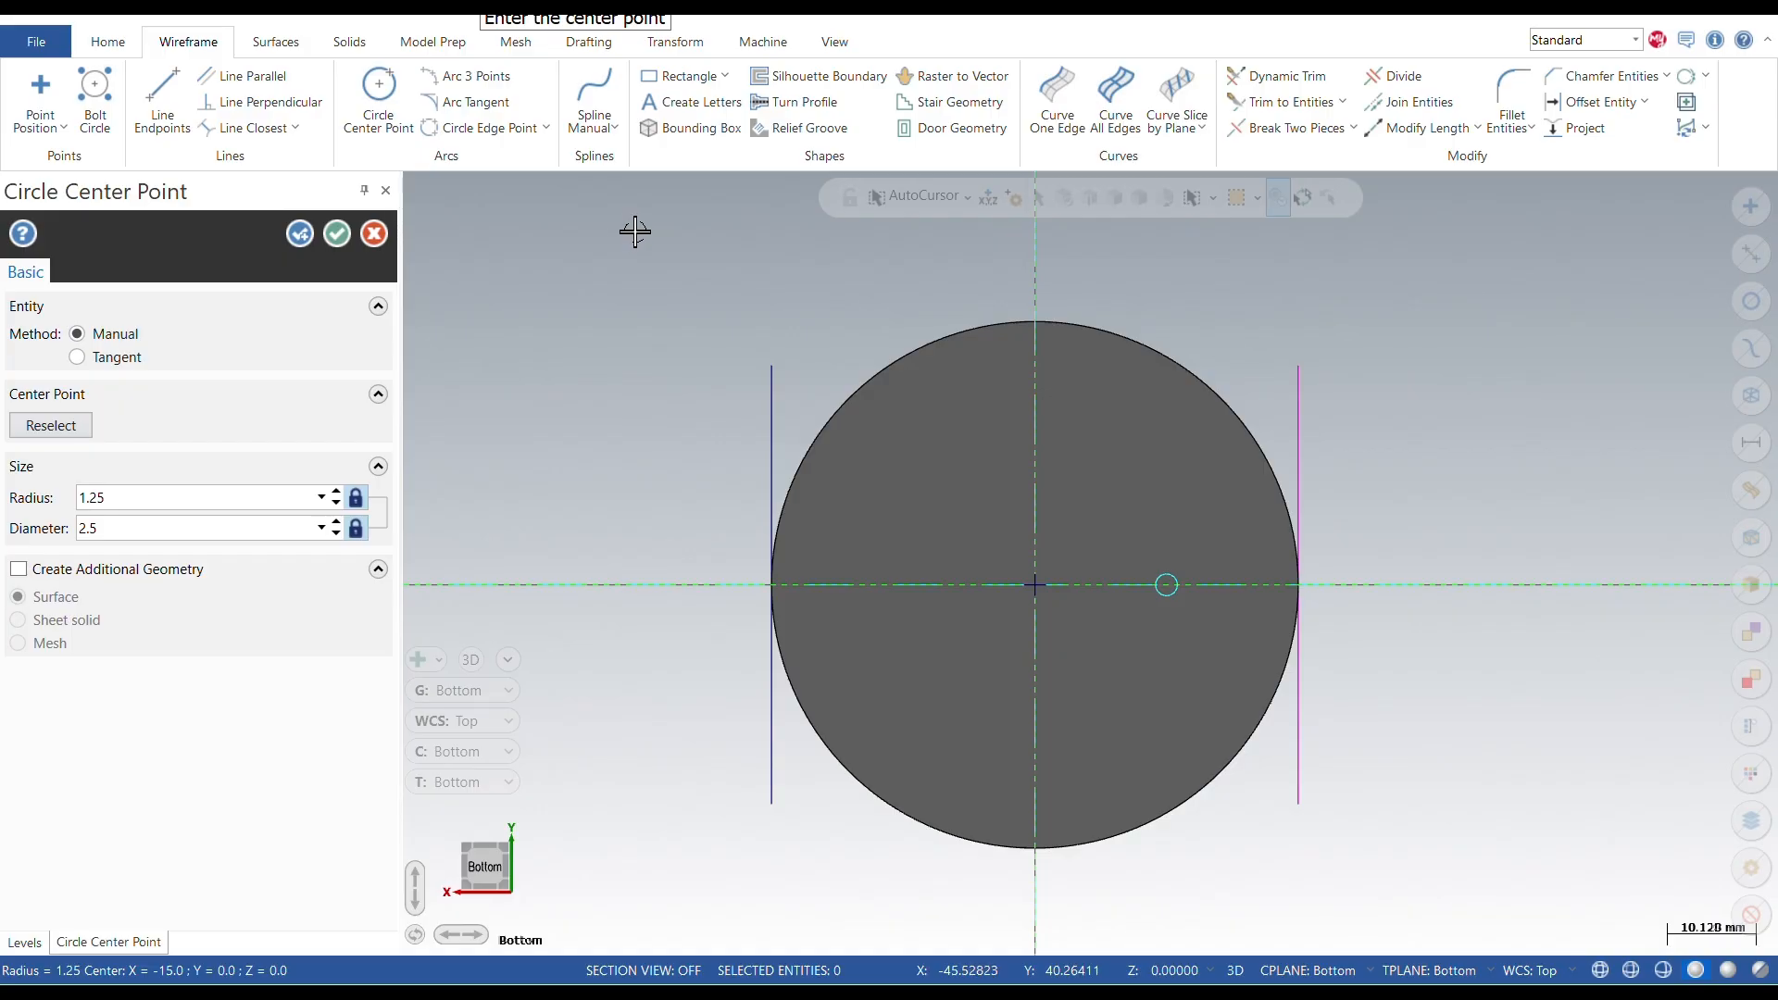
click(294, 235)
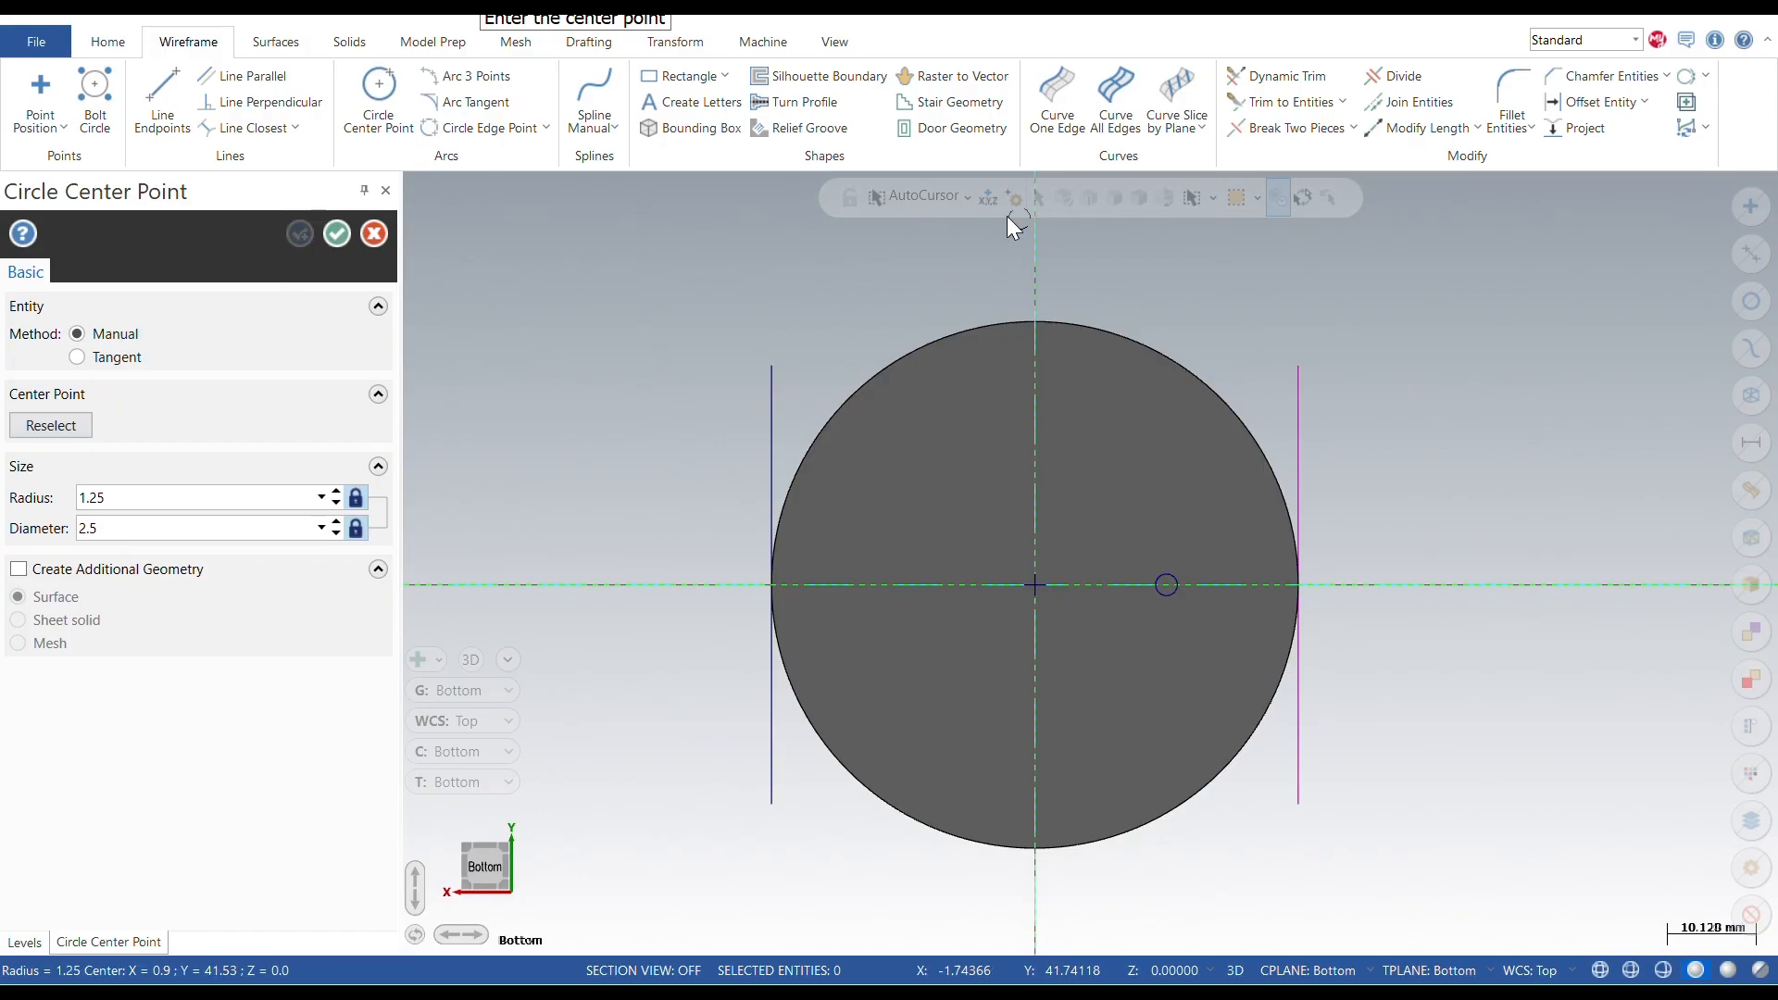
Step: Place a second 2.5 mm diameter circle at -15,0 on the flat face
click(987, 202)
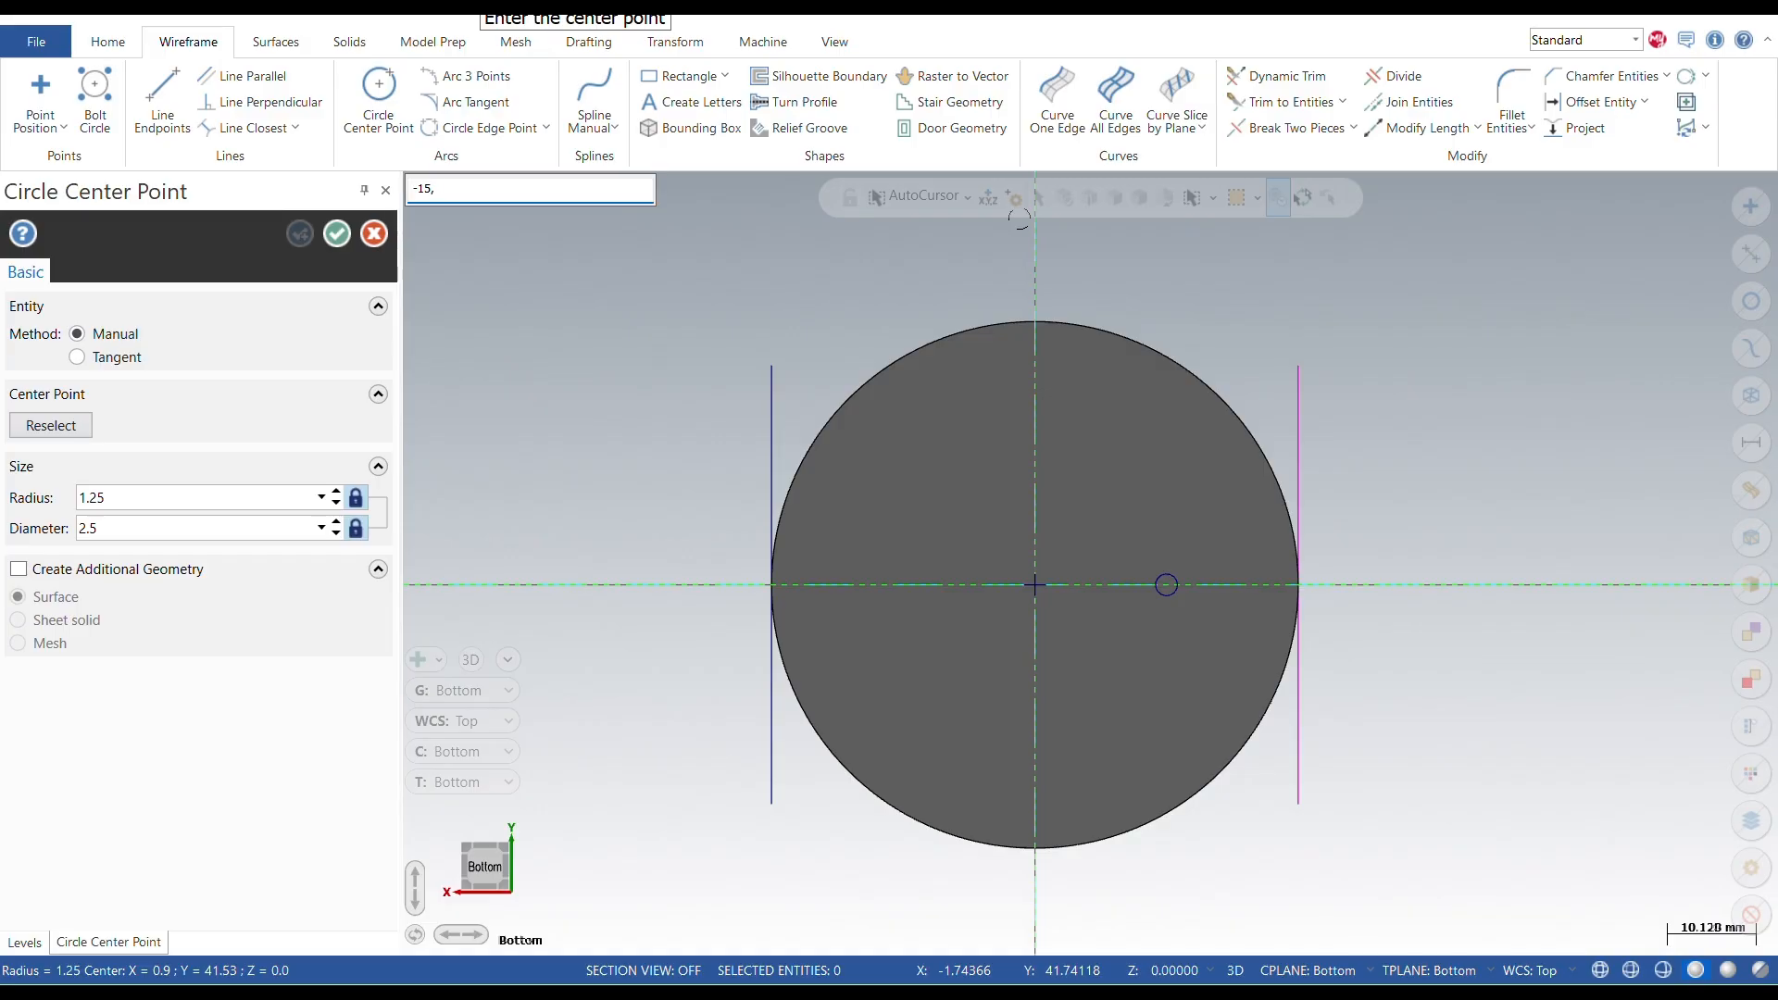
click(493, 187)
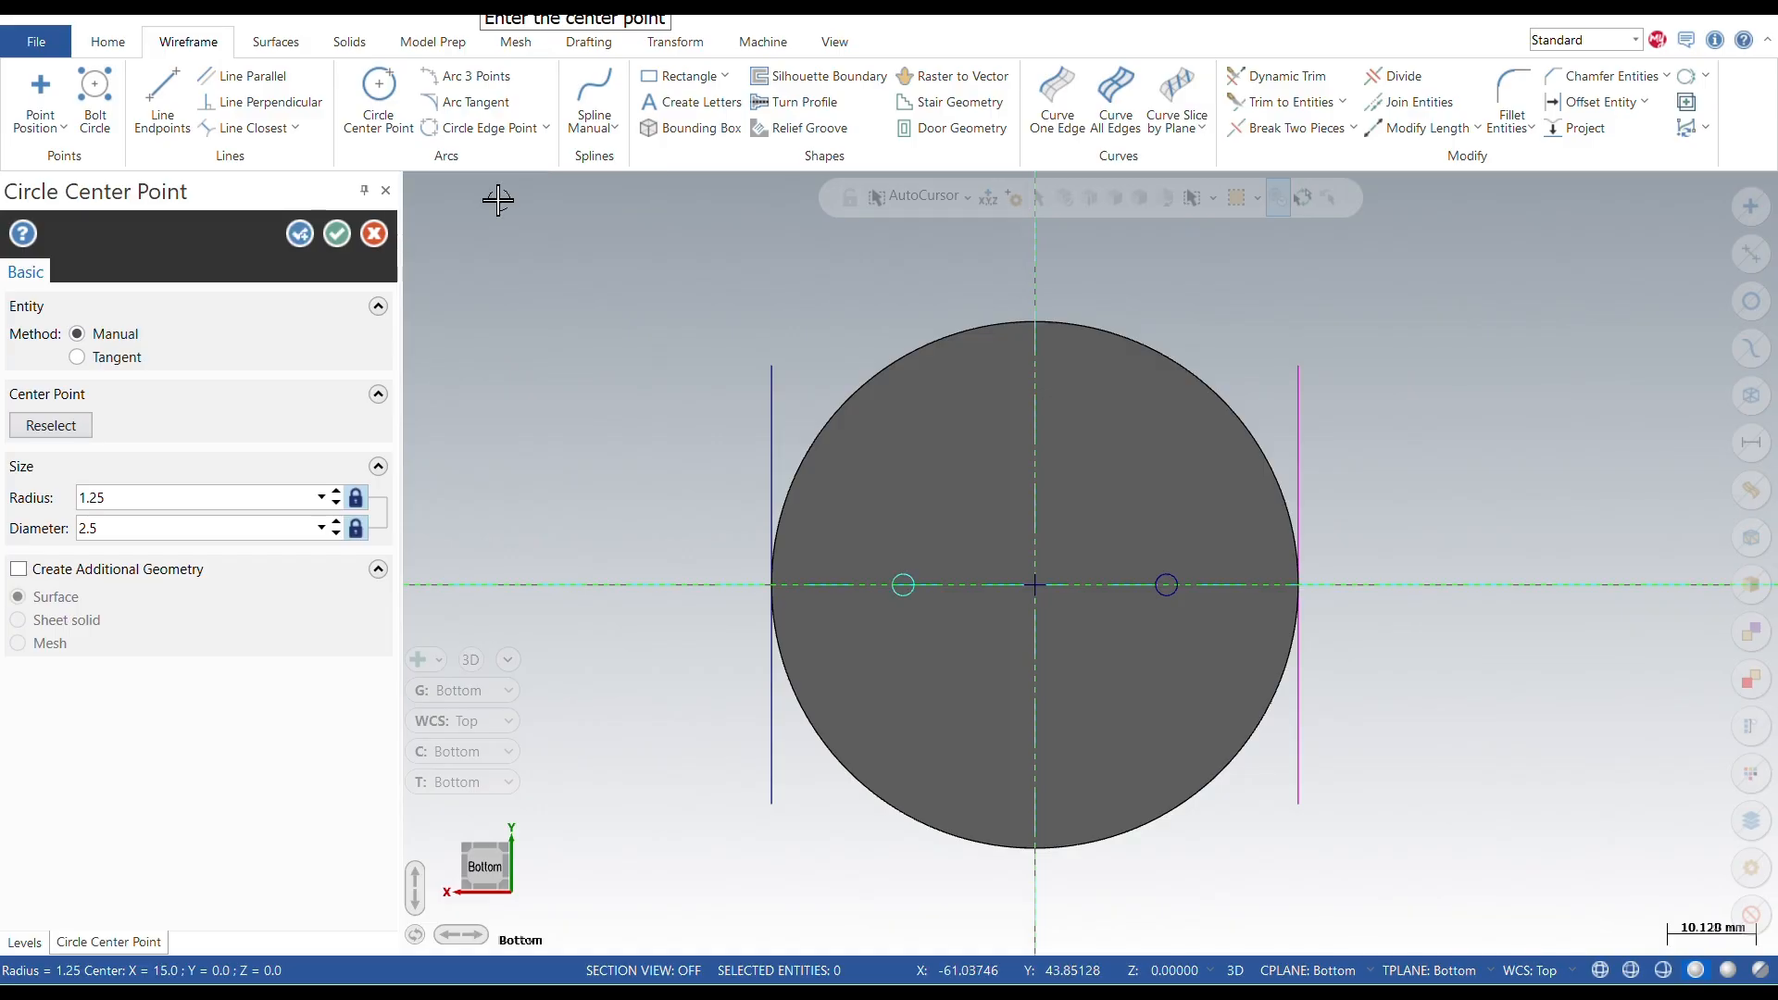
click(309, 235)
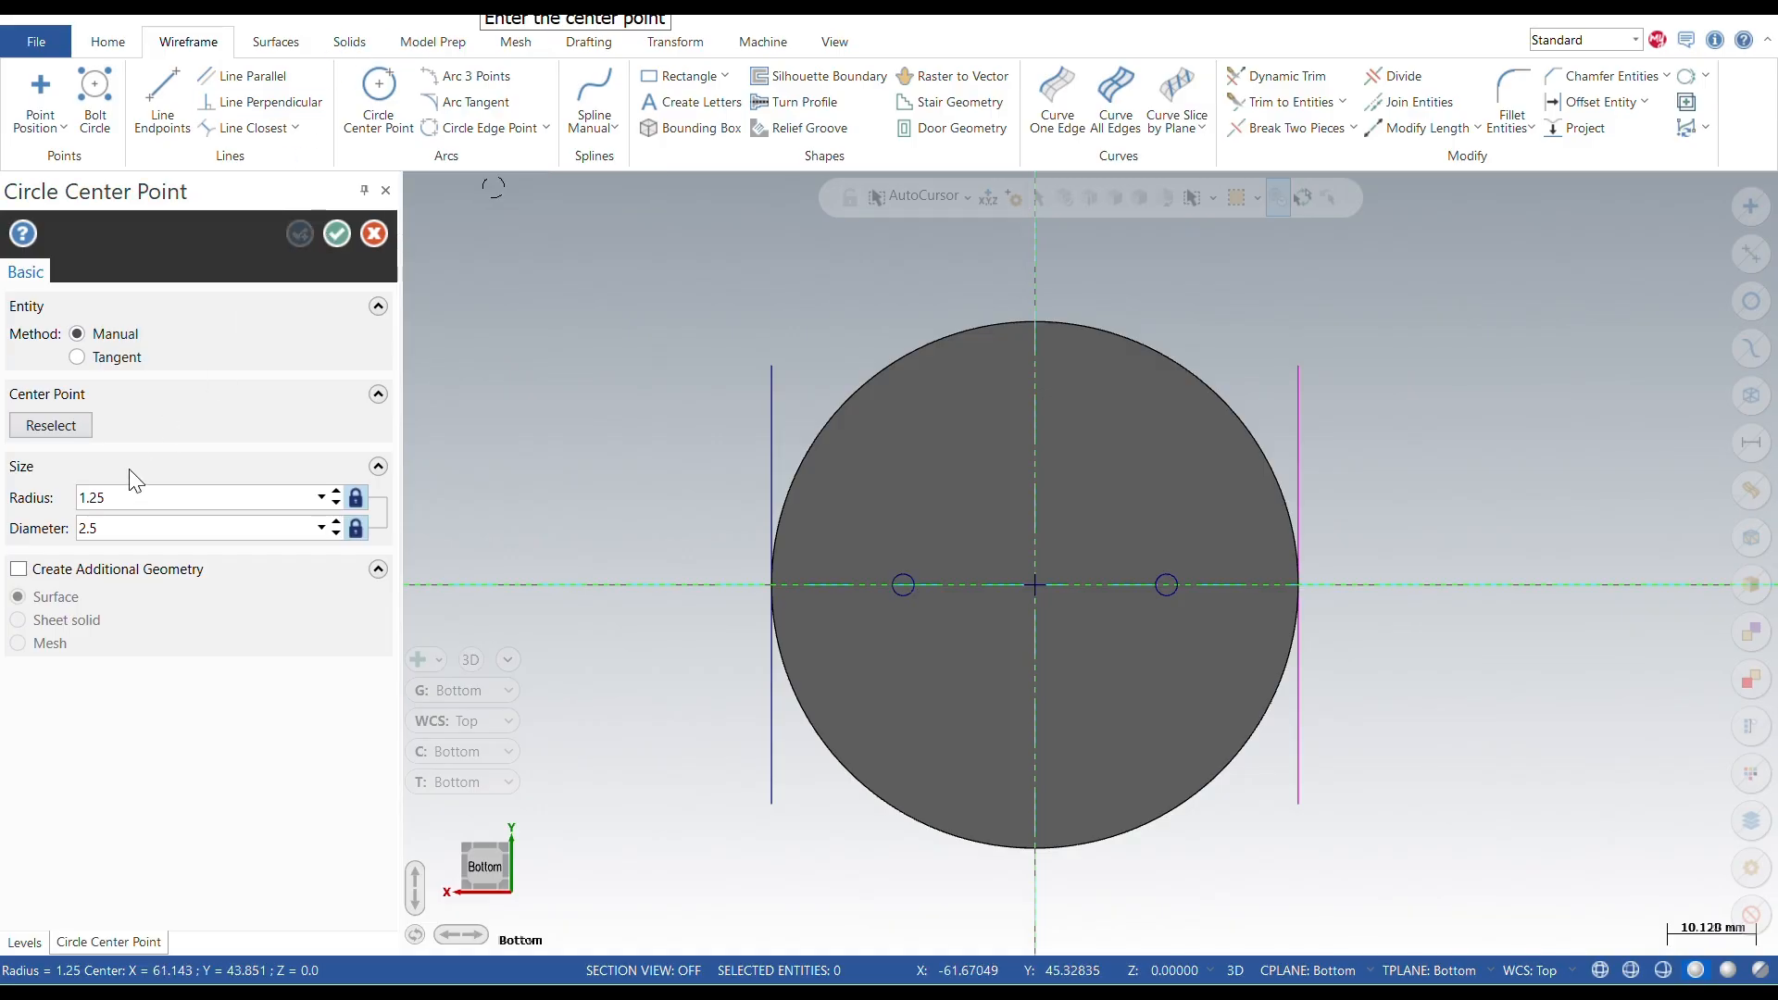
Step: Add a 5 mm diameter circle concentric with each of the two 2.5 mm circles
double_click(116, 529)
text(5)
key(Return)
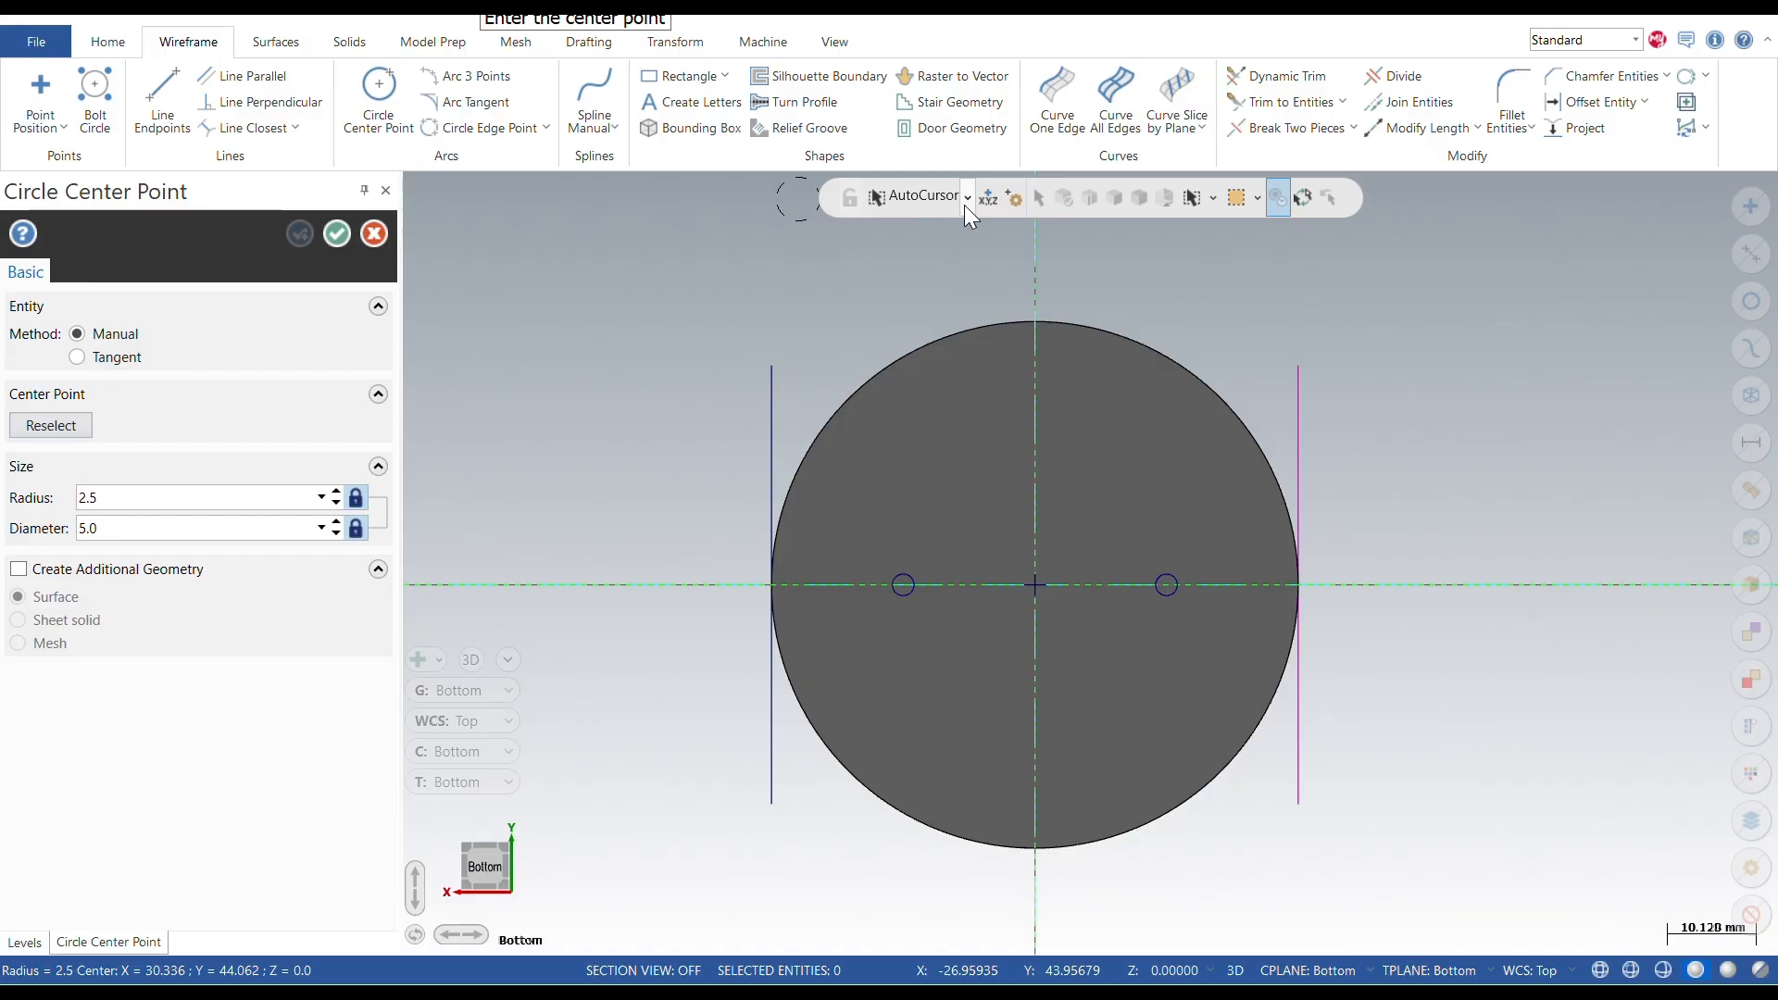
click(1167, 587)
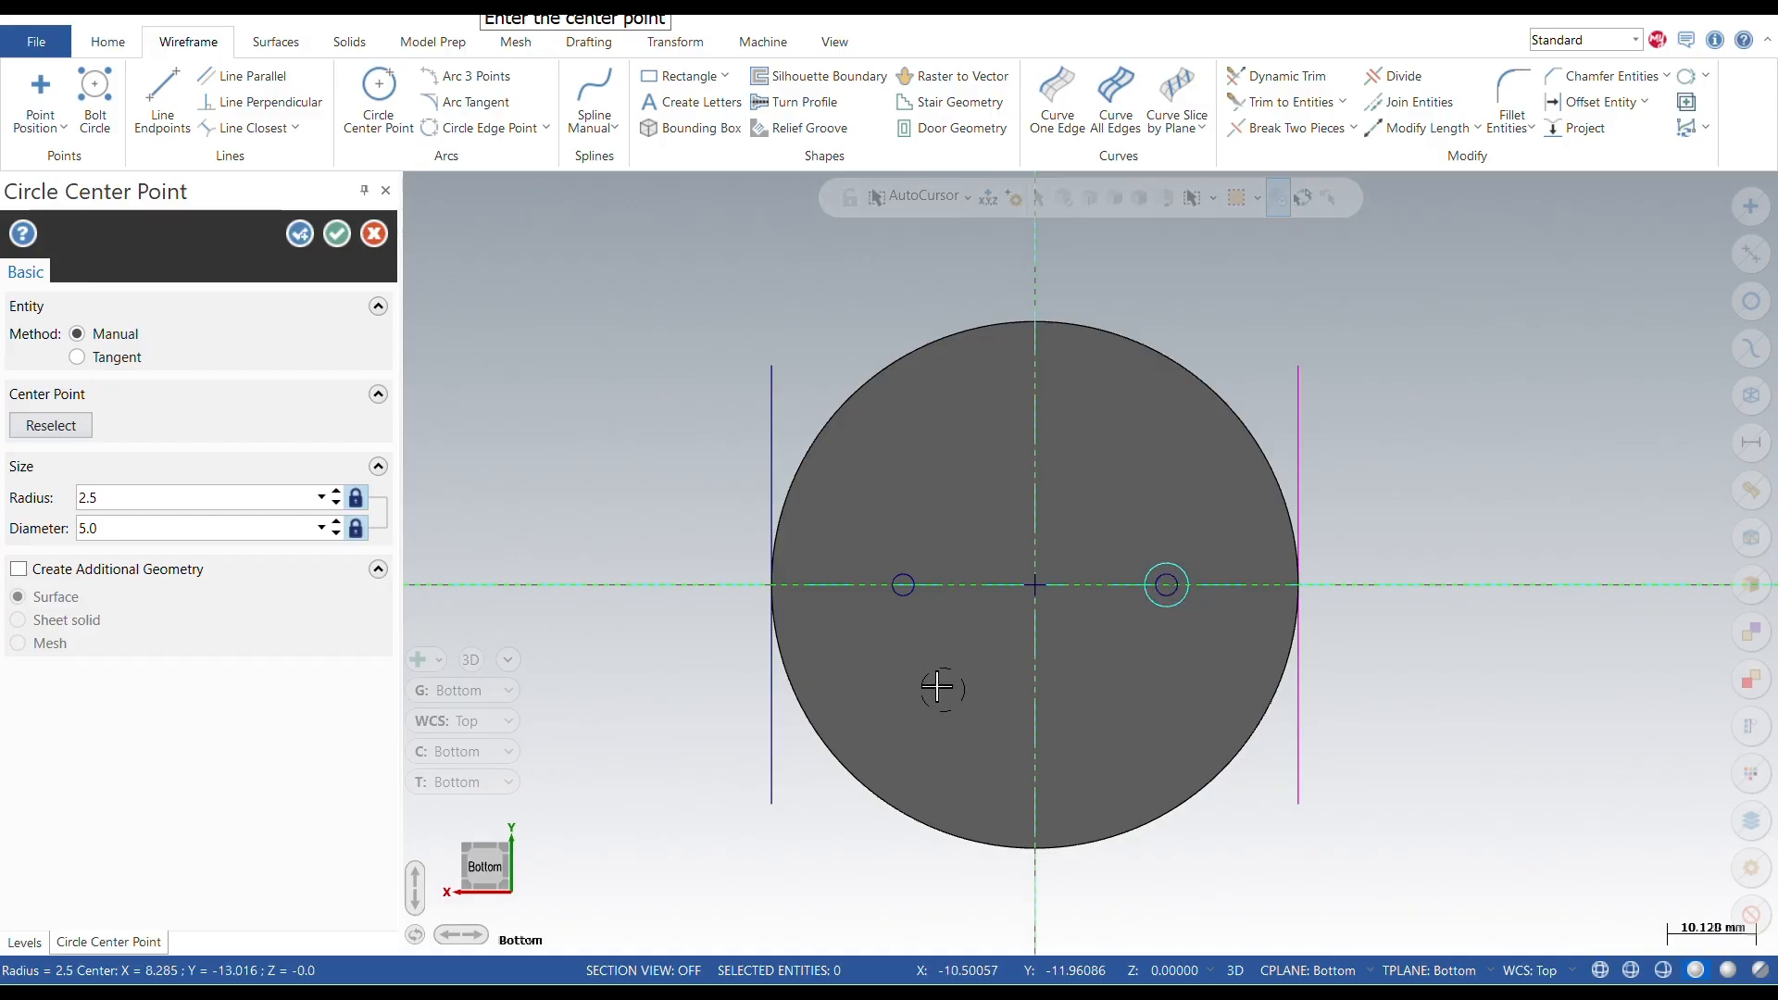
click(903, 585)
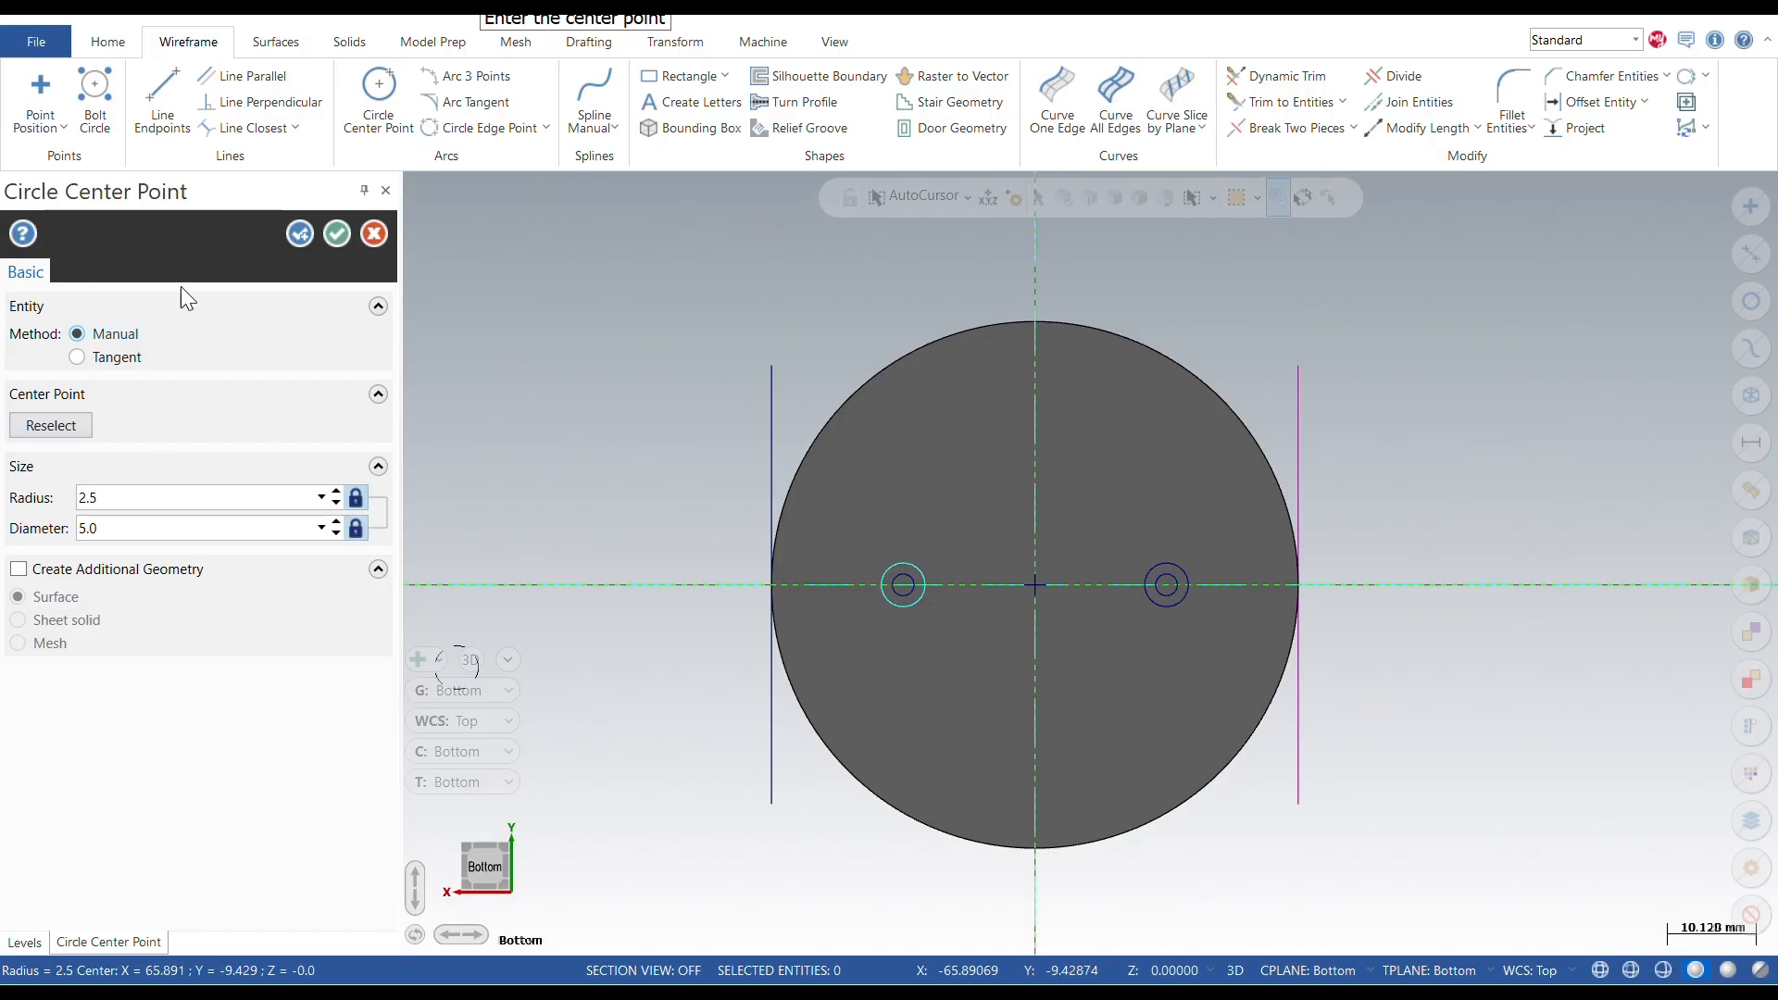
click(336, 235)
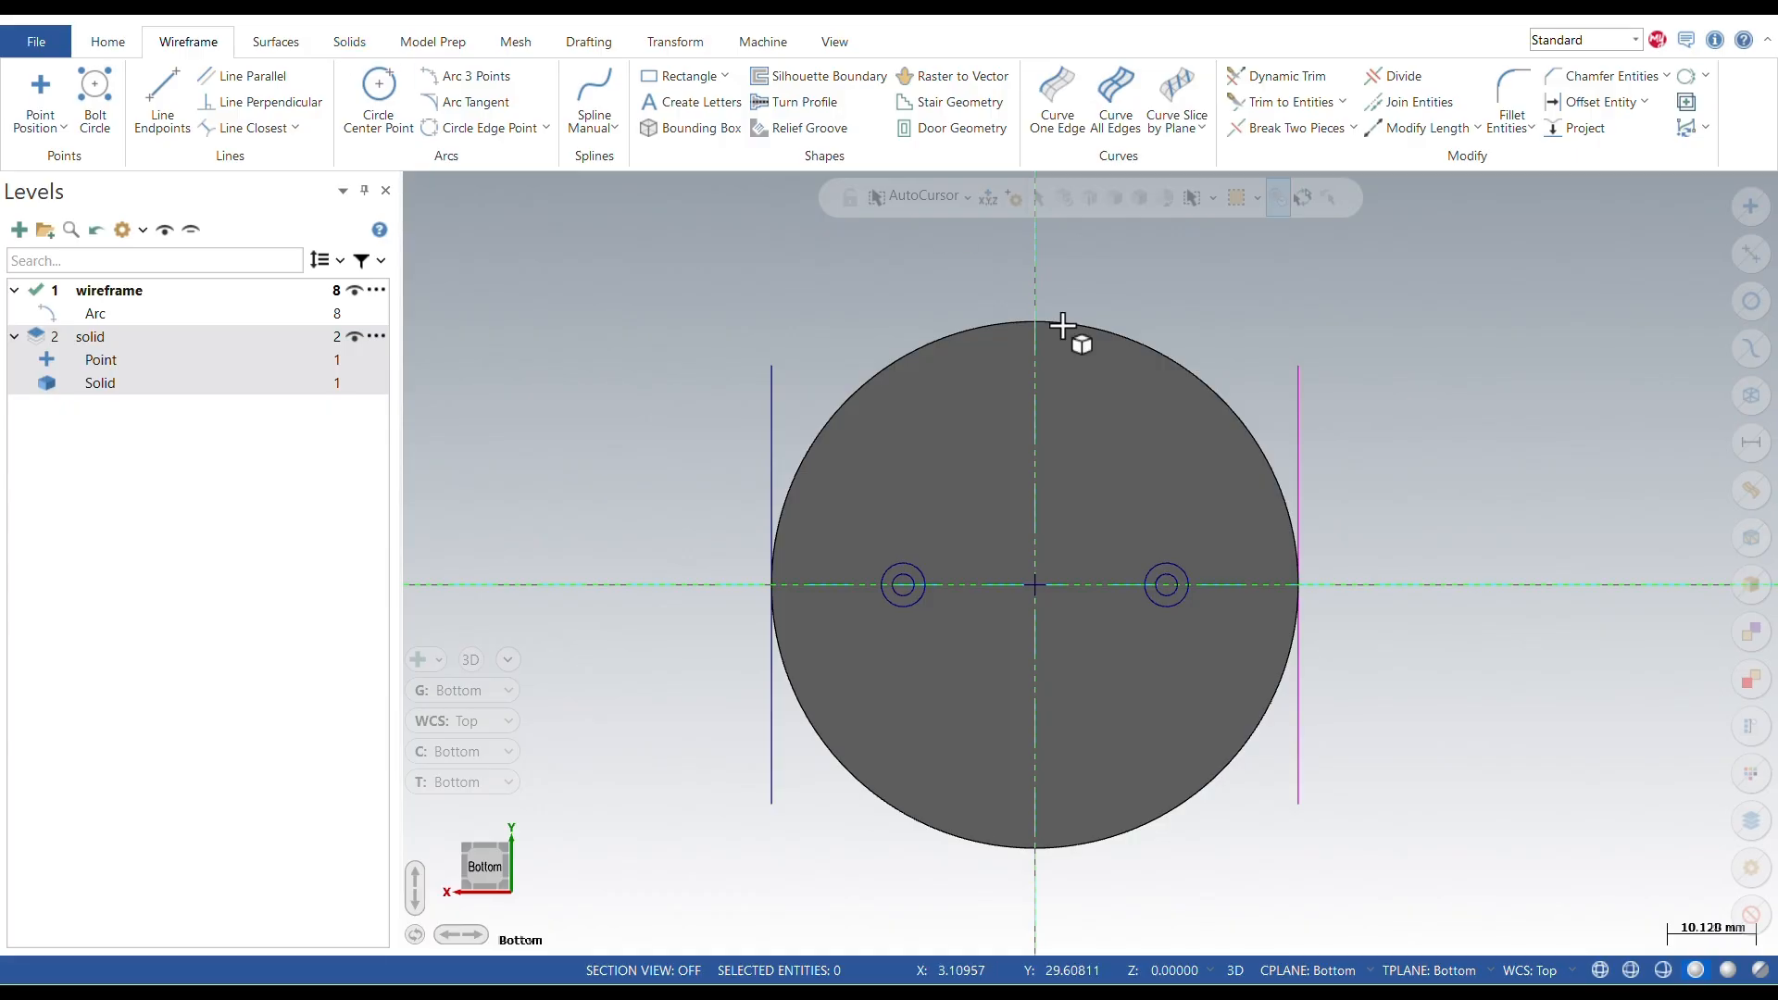
Step: Extrude the two 2.5 mm circles as a 23.5 mm deep cut into the half sphere from its flat face
middle_drag(1091, 492, 1035, 563)
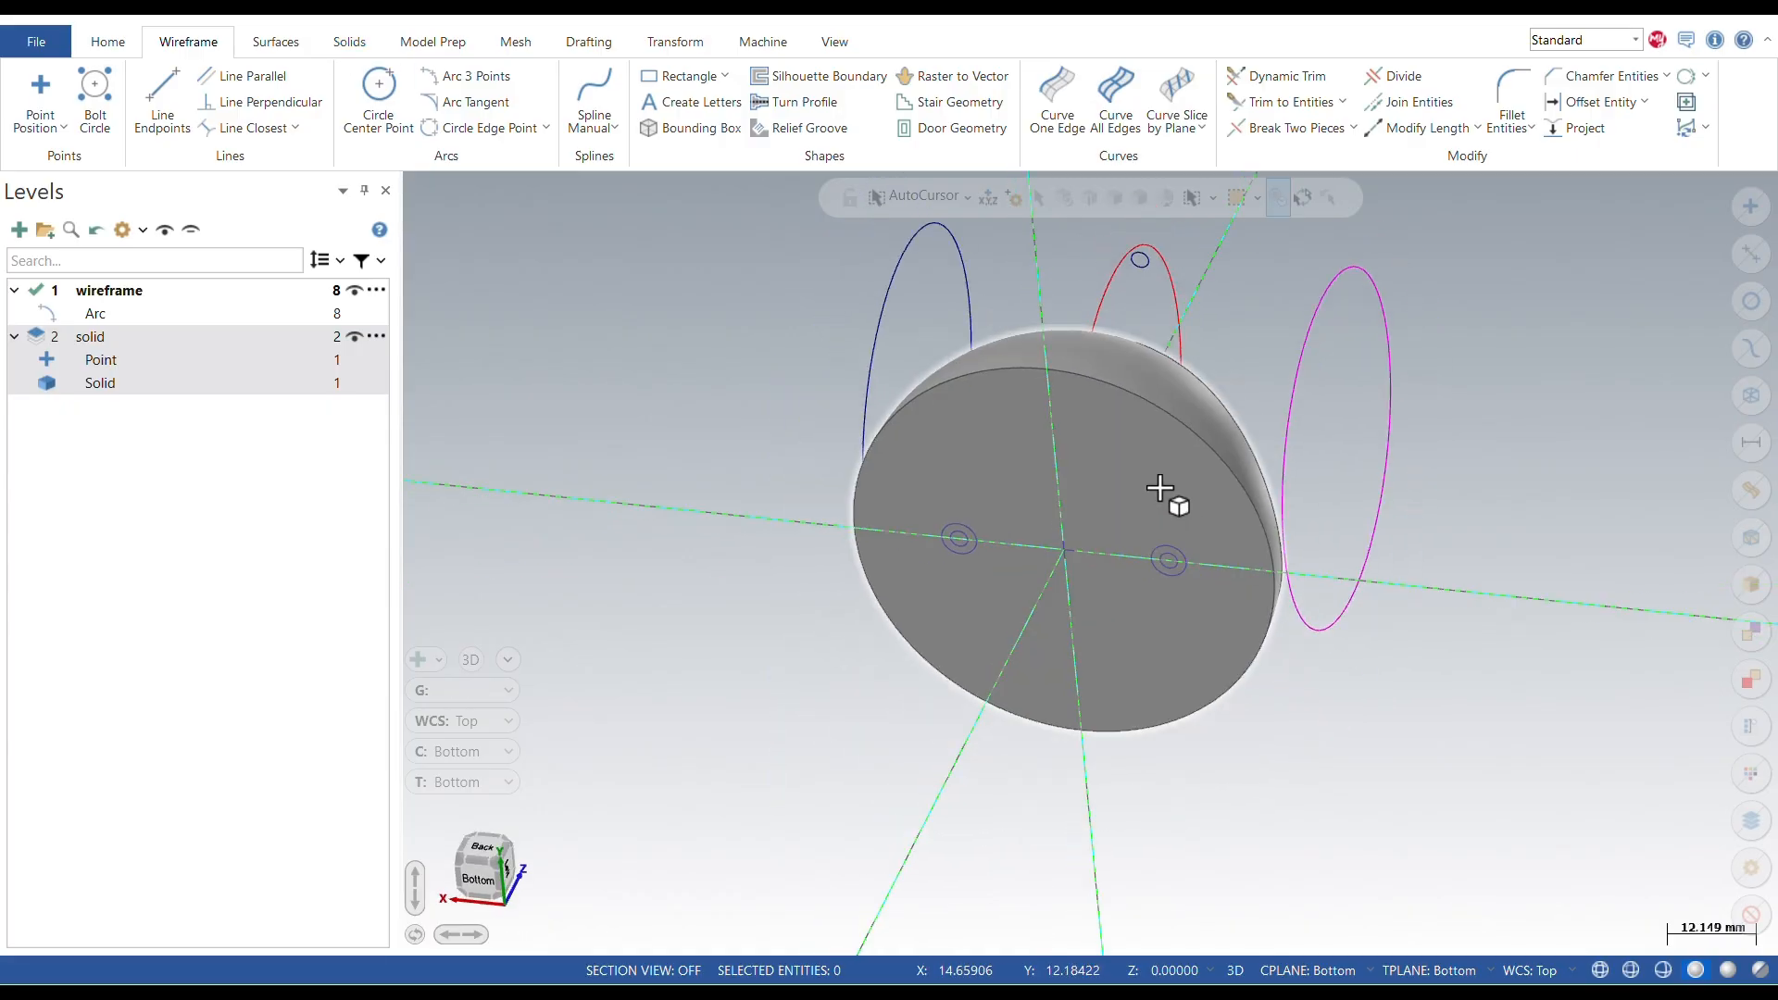
scroll(1167, 492, up, 1)
click(348, 41)
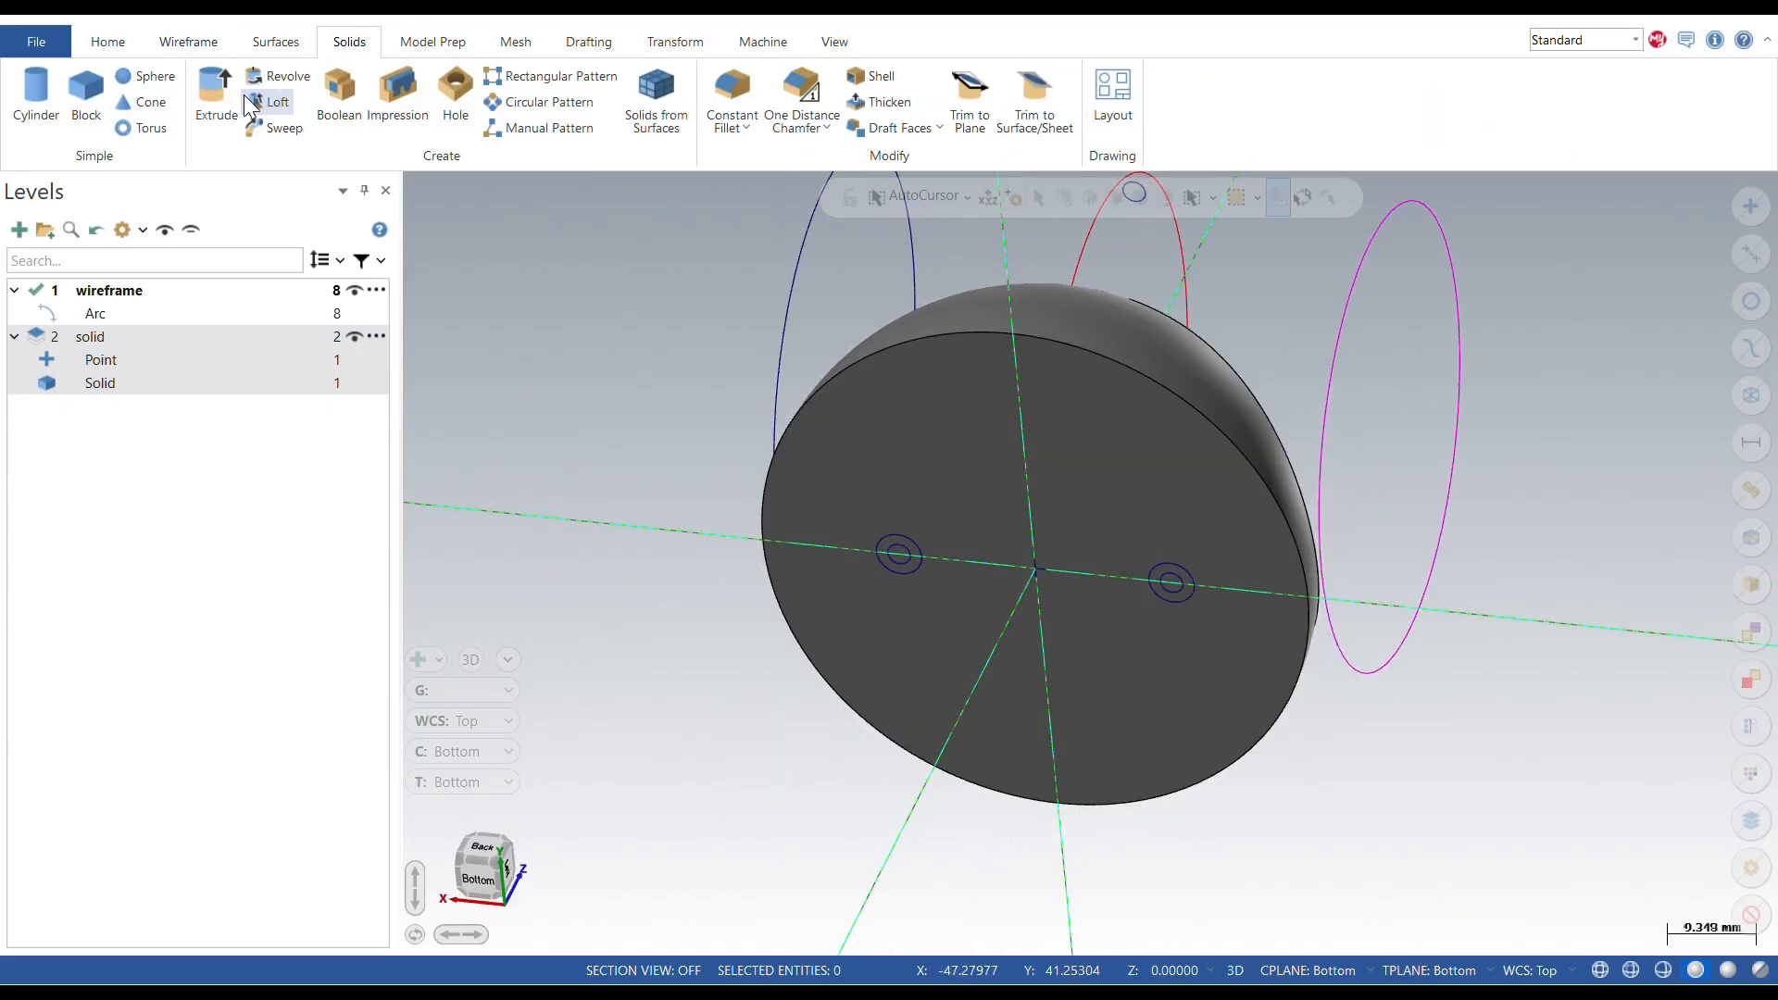
click(214, 93)
click(898, 553)
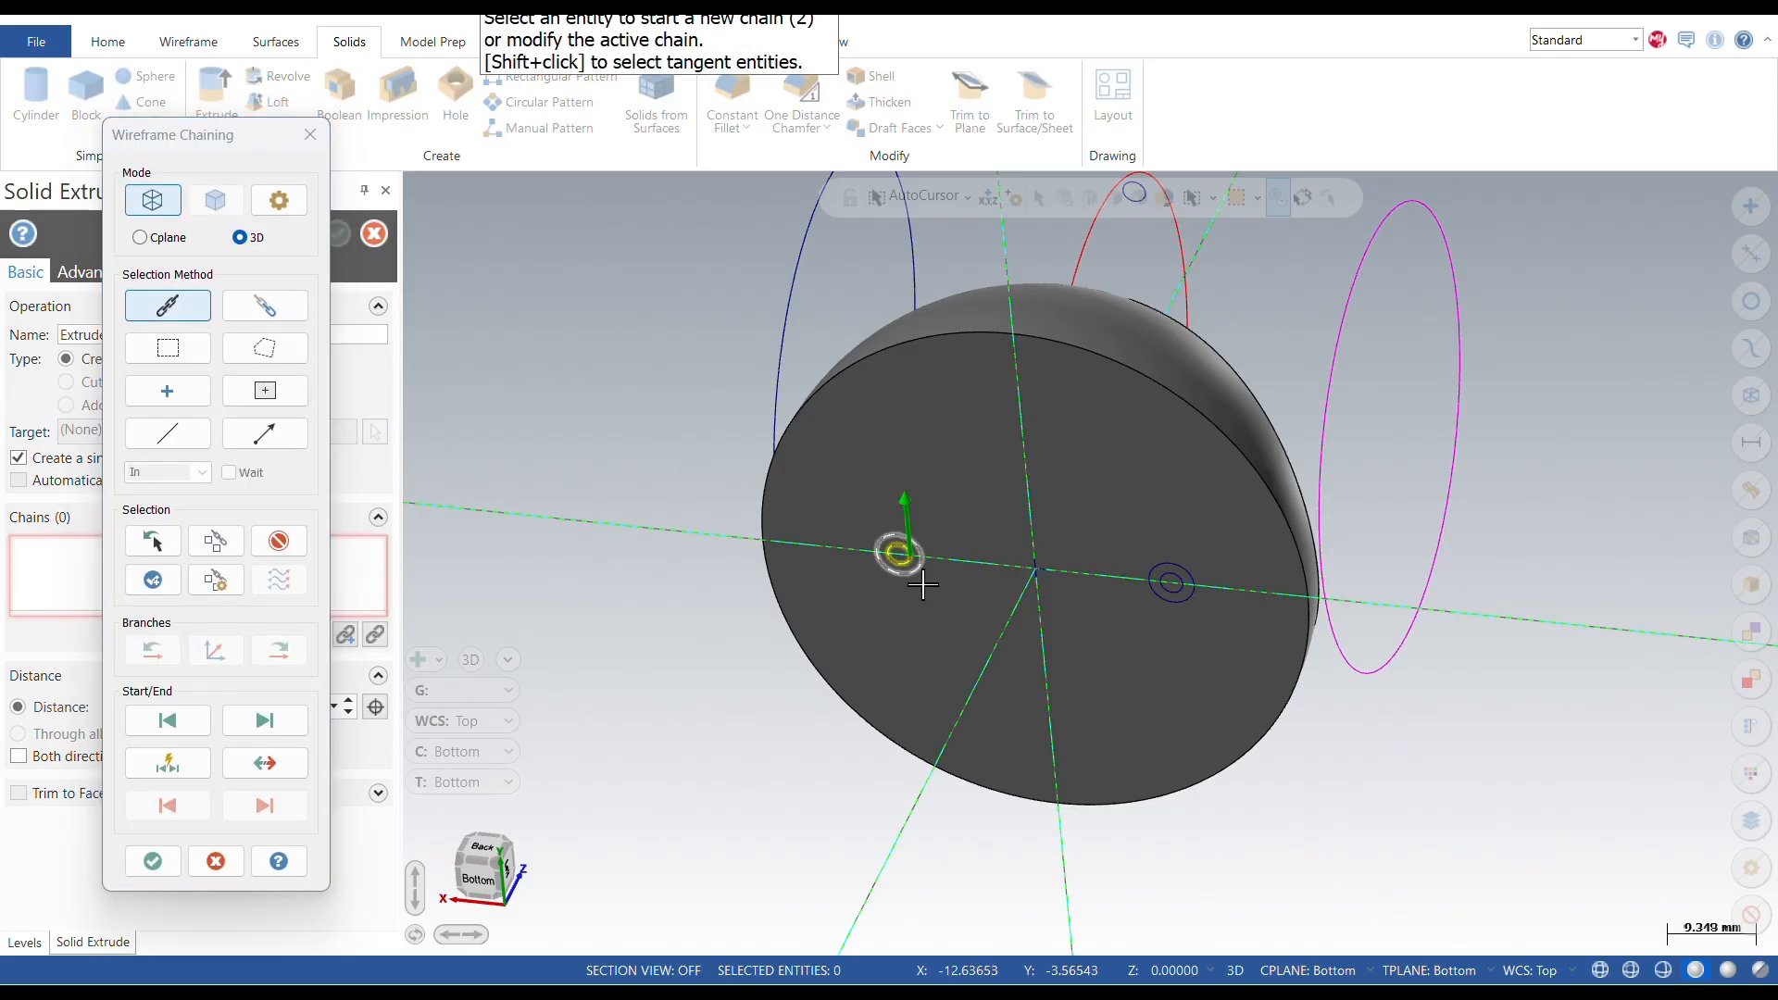
click(1171, 583)
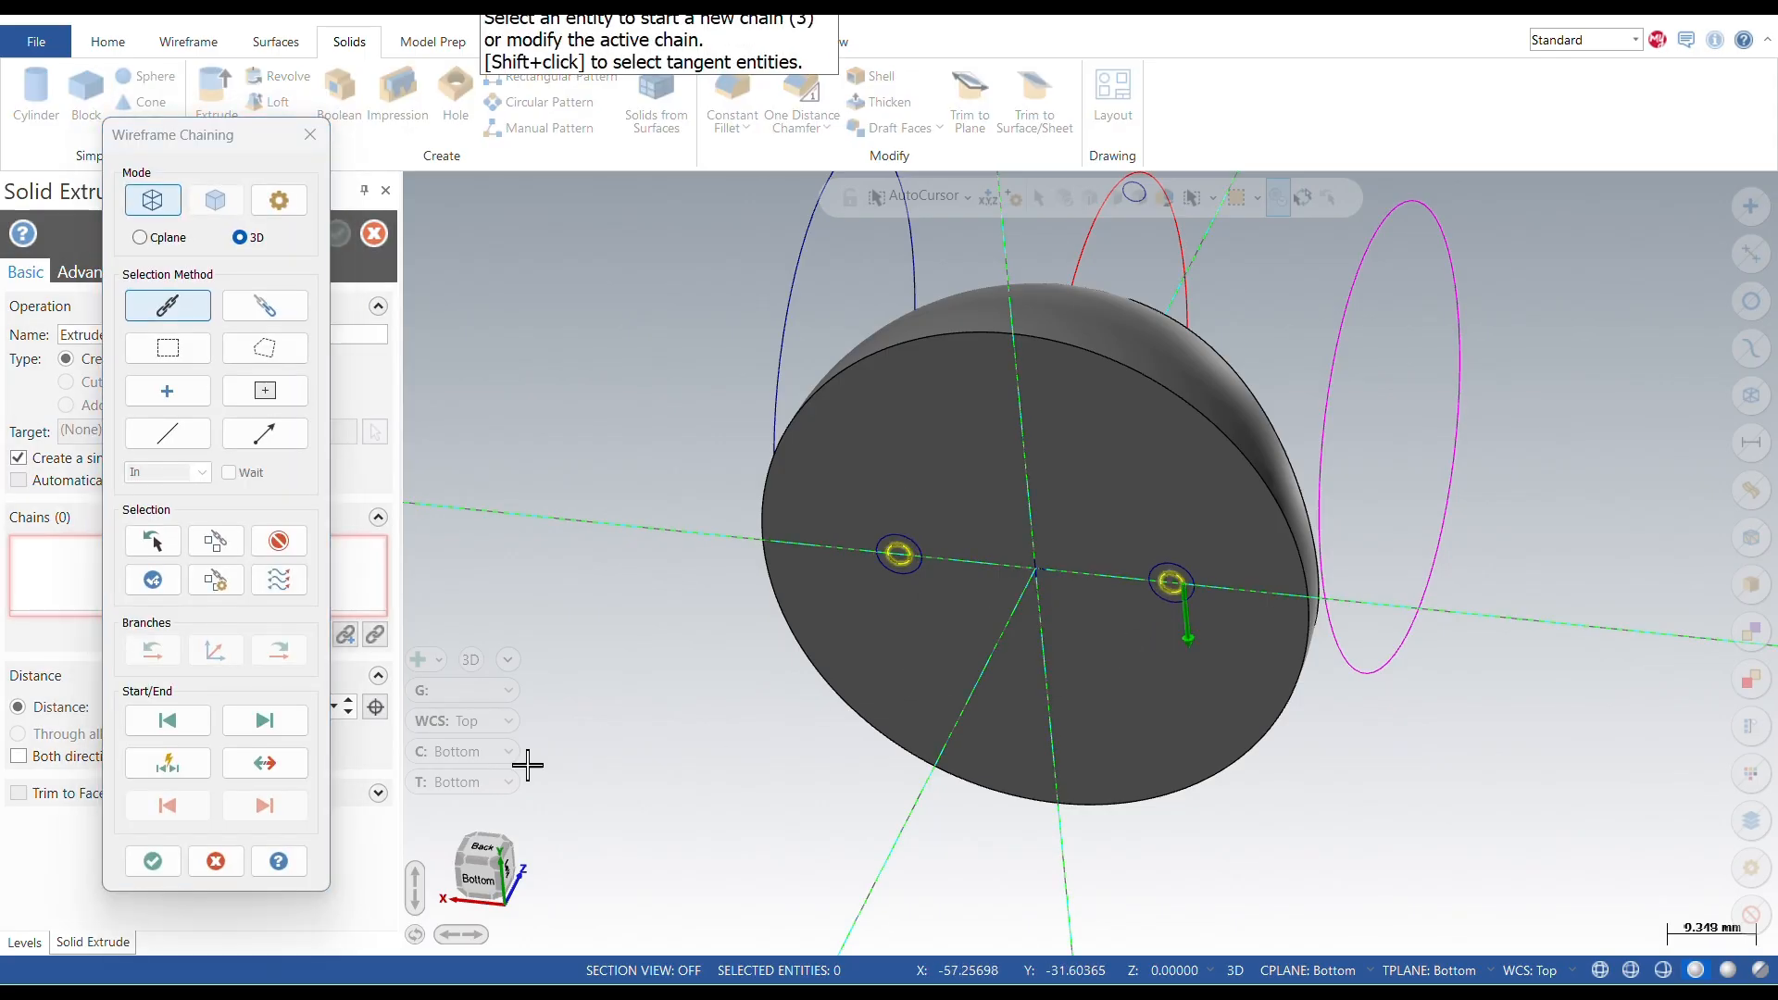
click(153, 861)
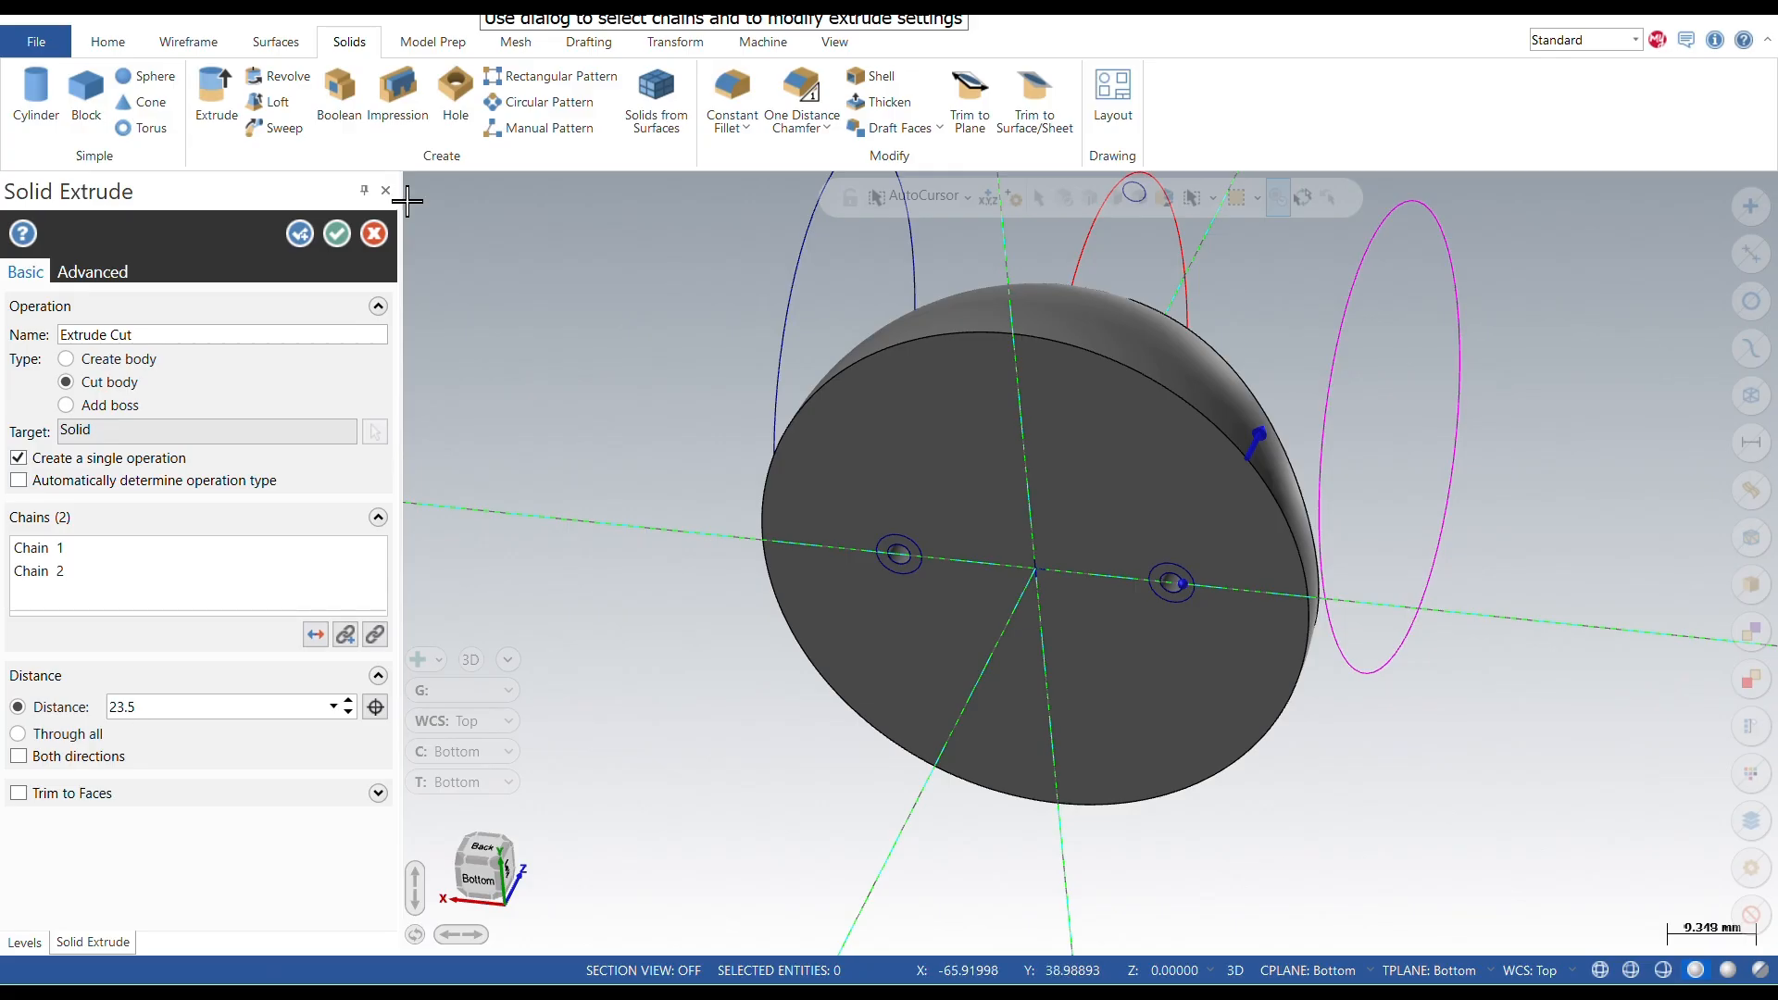
click(333, 234)
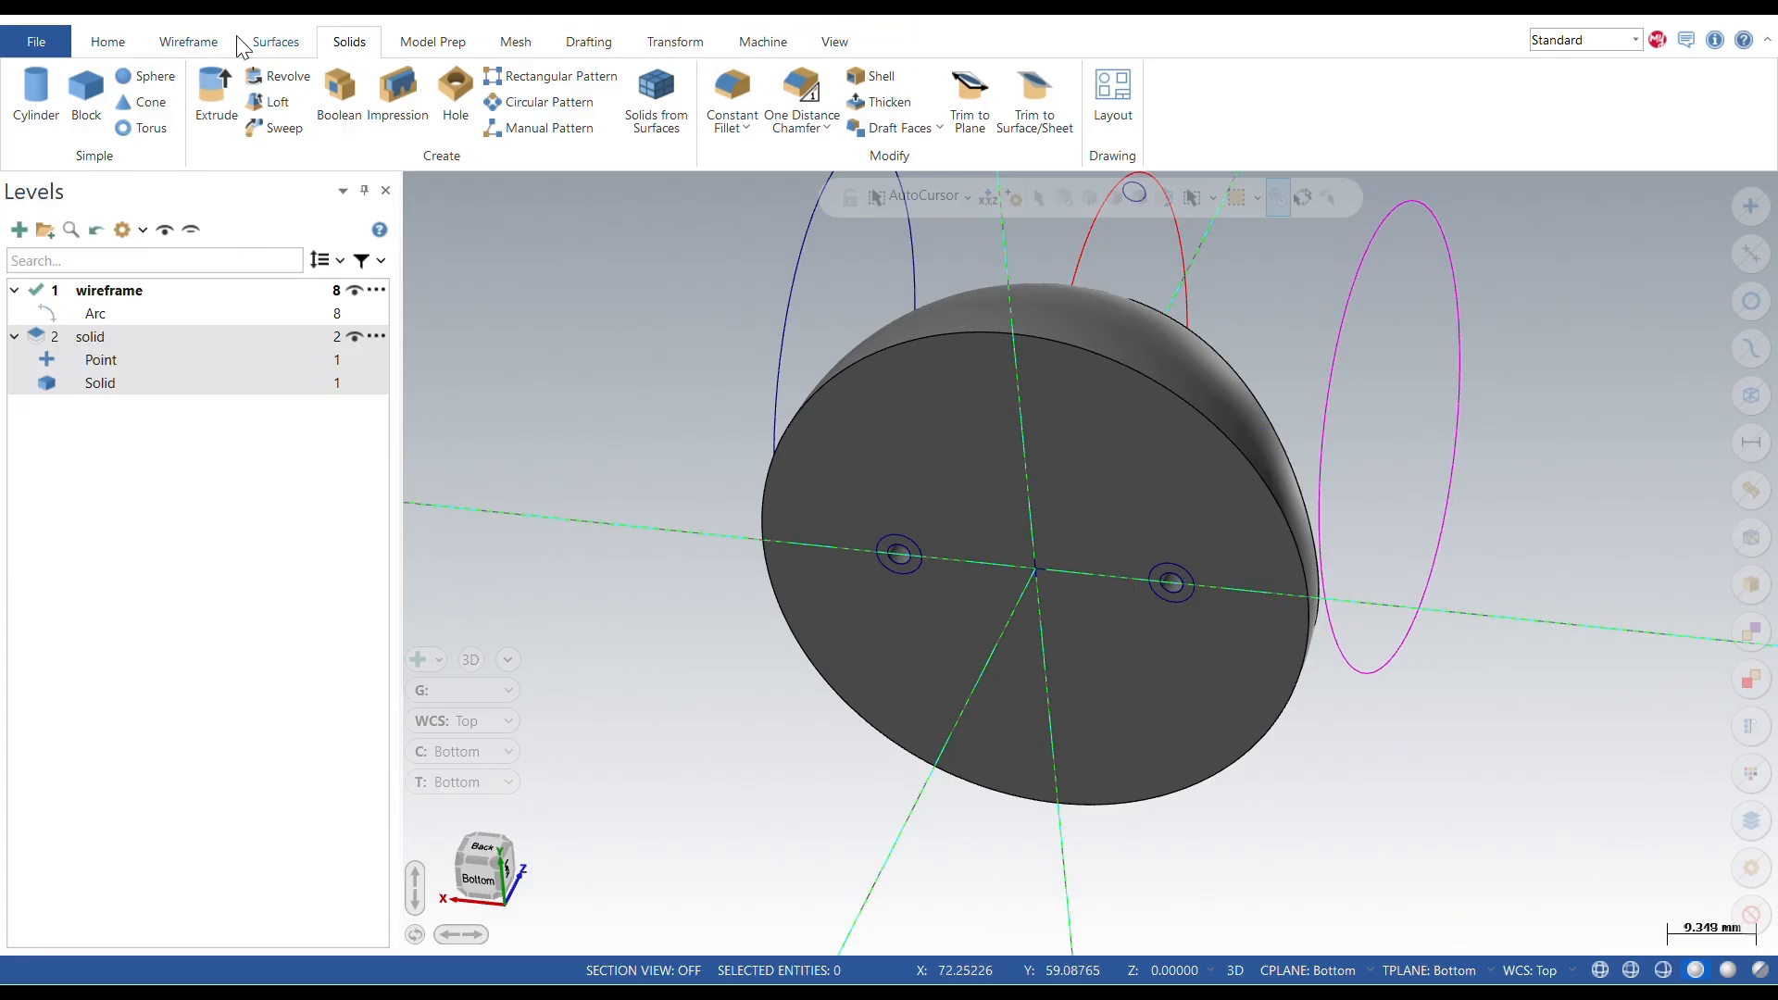
click(190, 42)
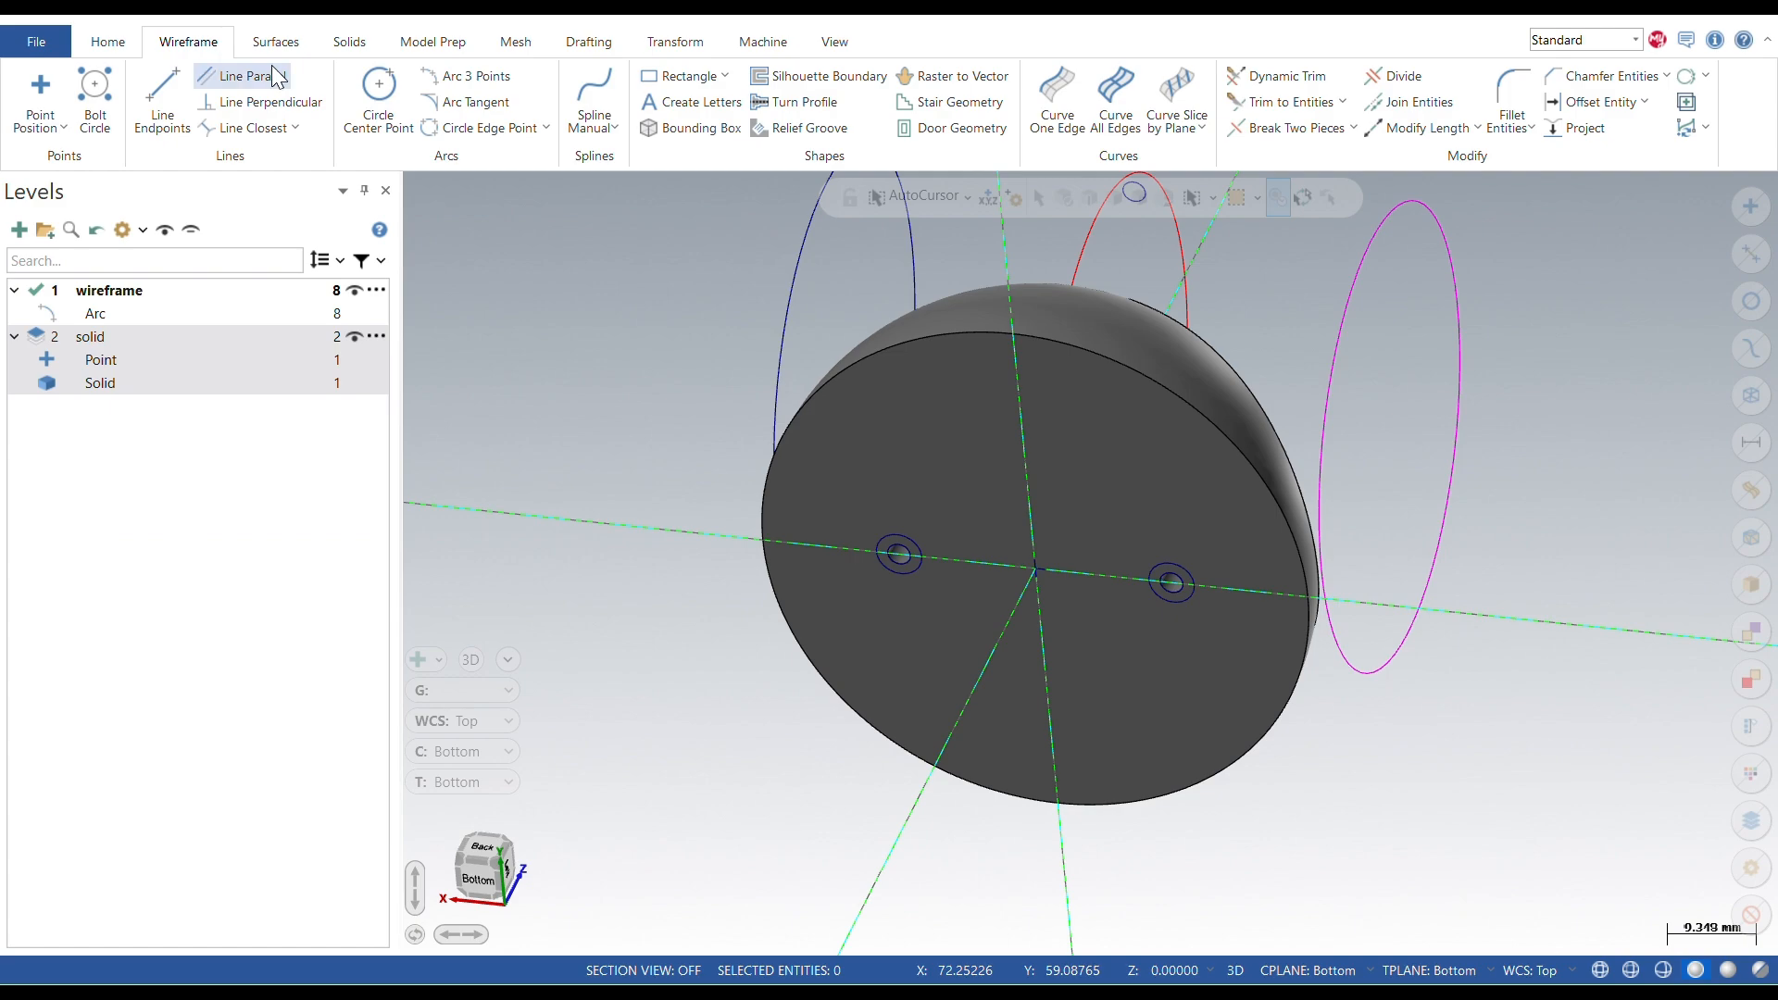
Step: Project the two 5 mm circles to a depth of -2.5 using the Move method
click(1581, 130)
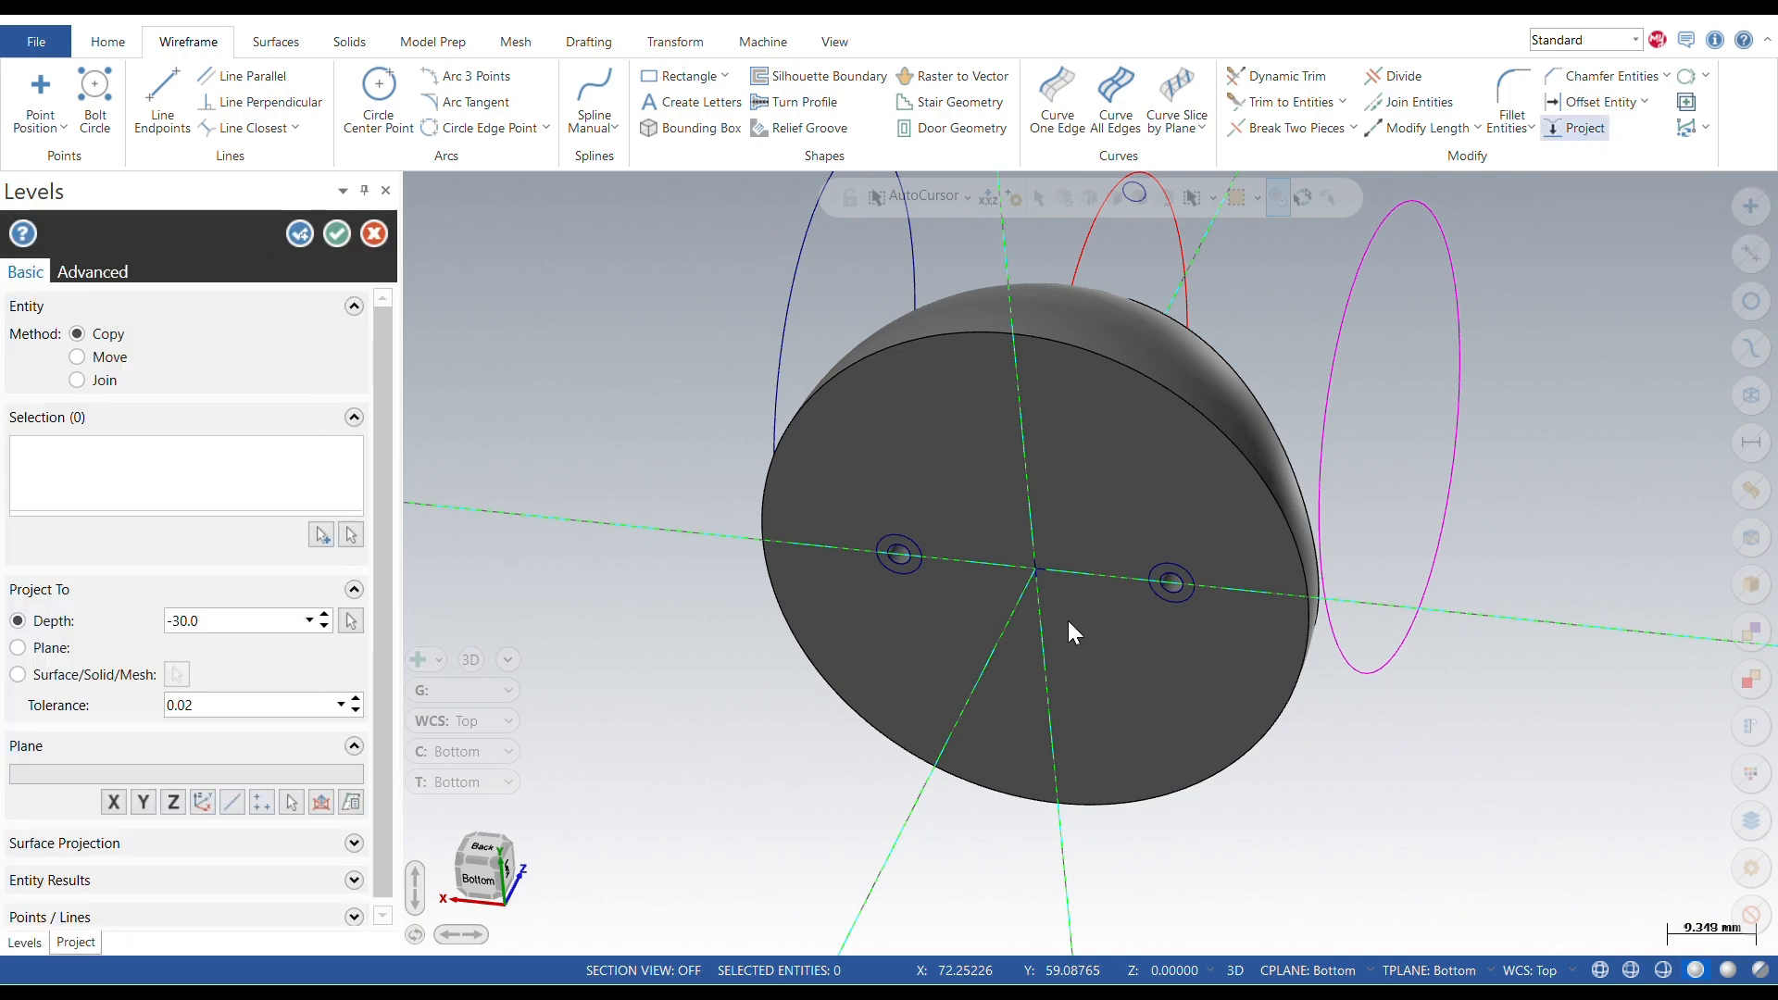
click(903, 545)
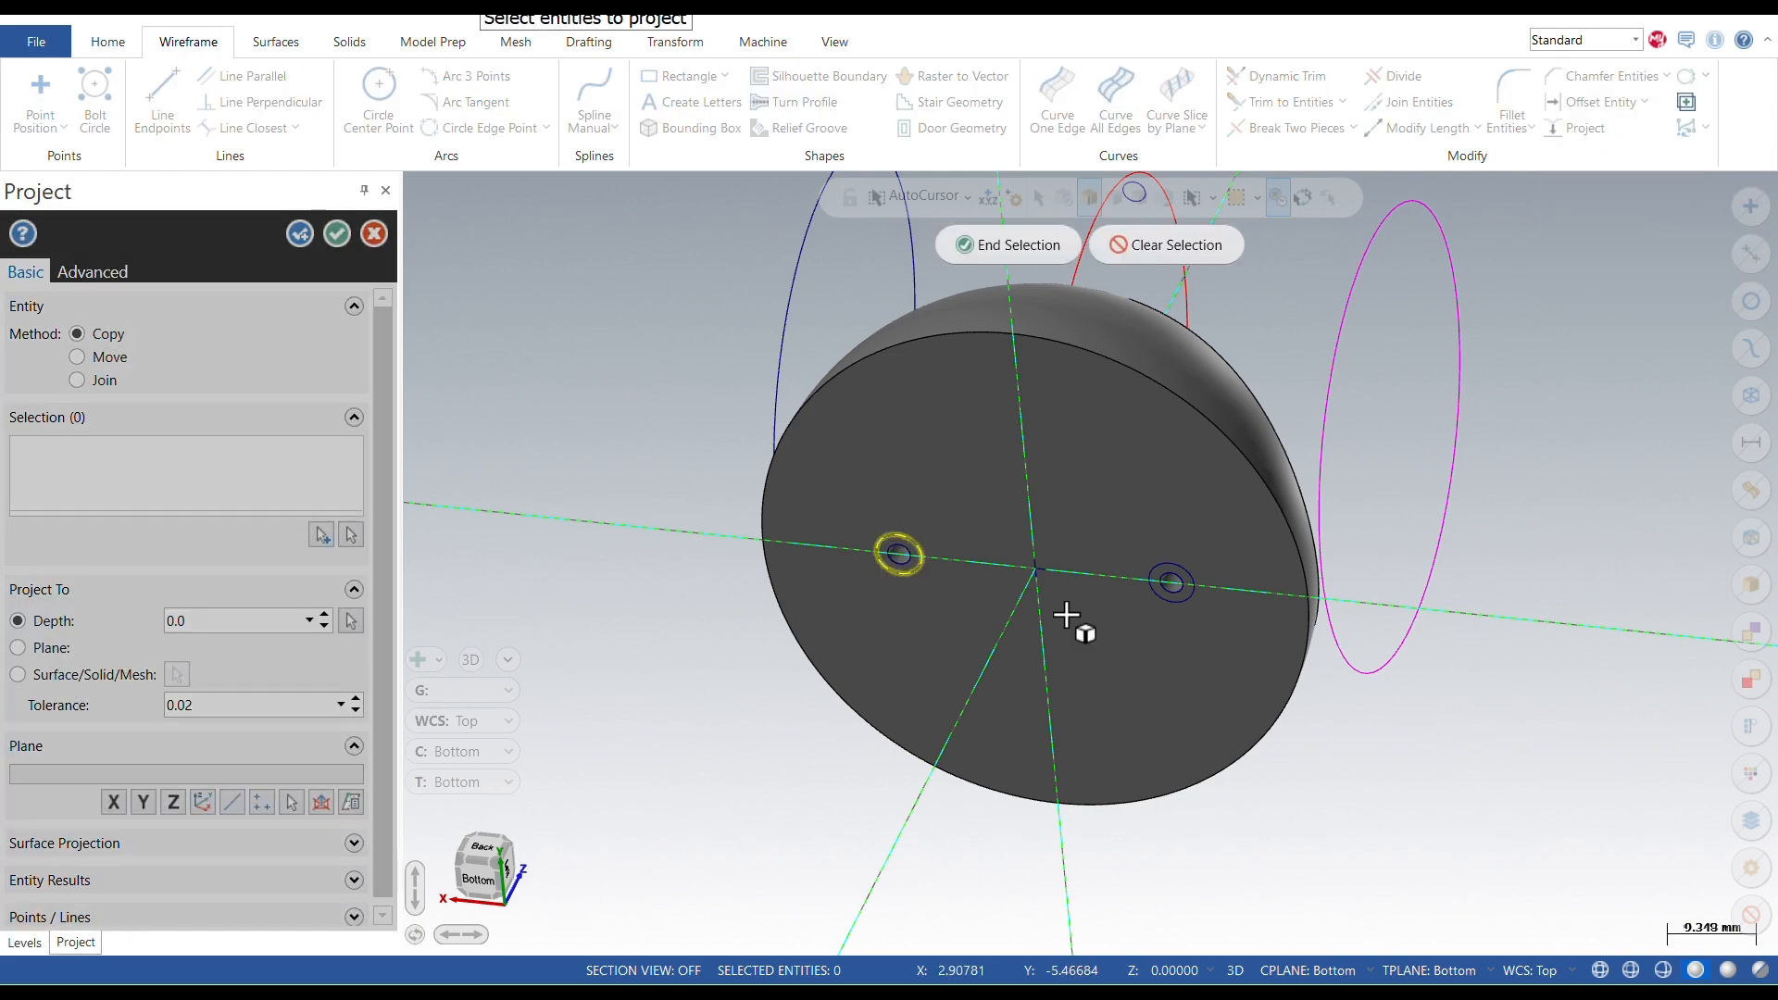
click(1153, 584)
click(1035, 248)
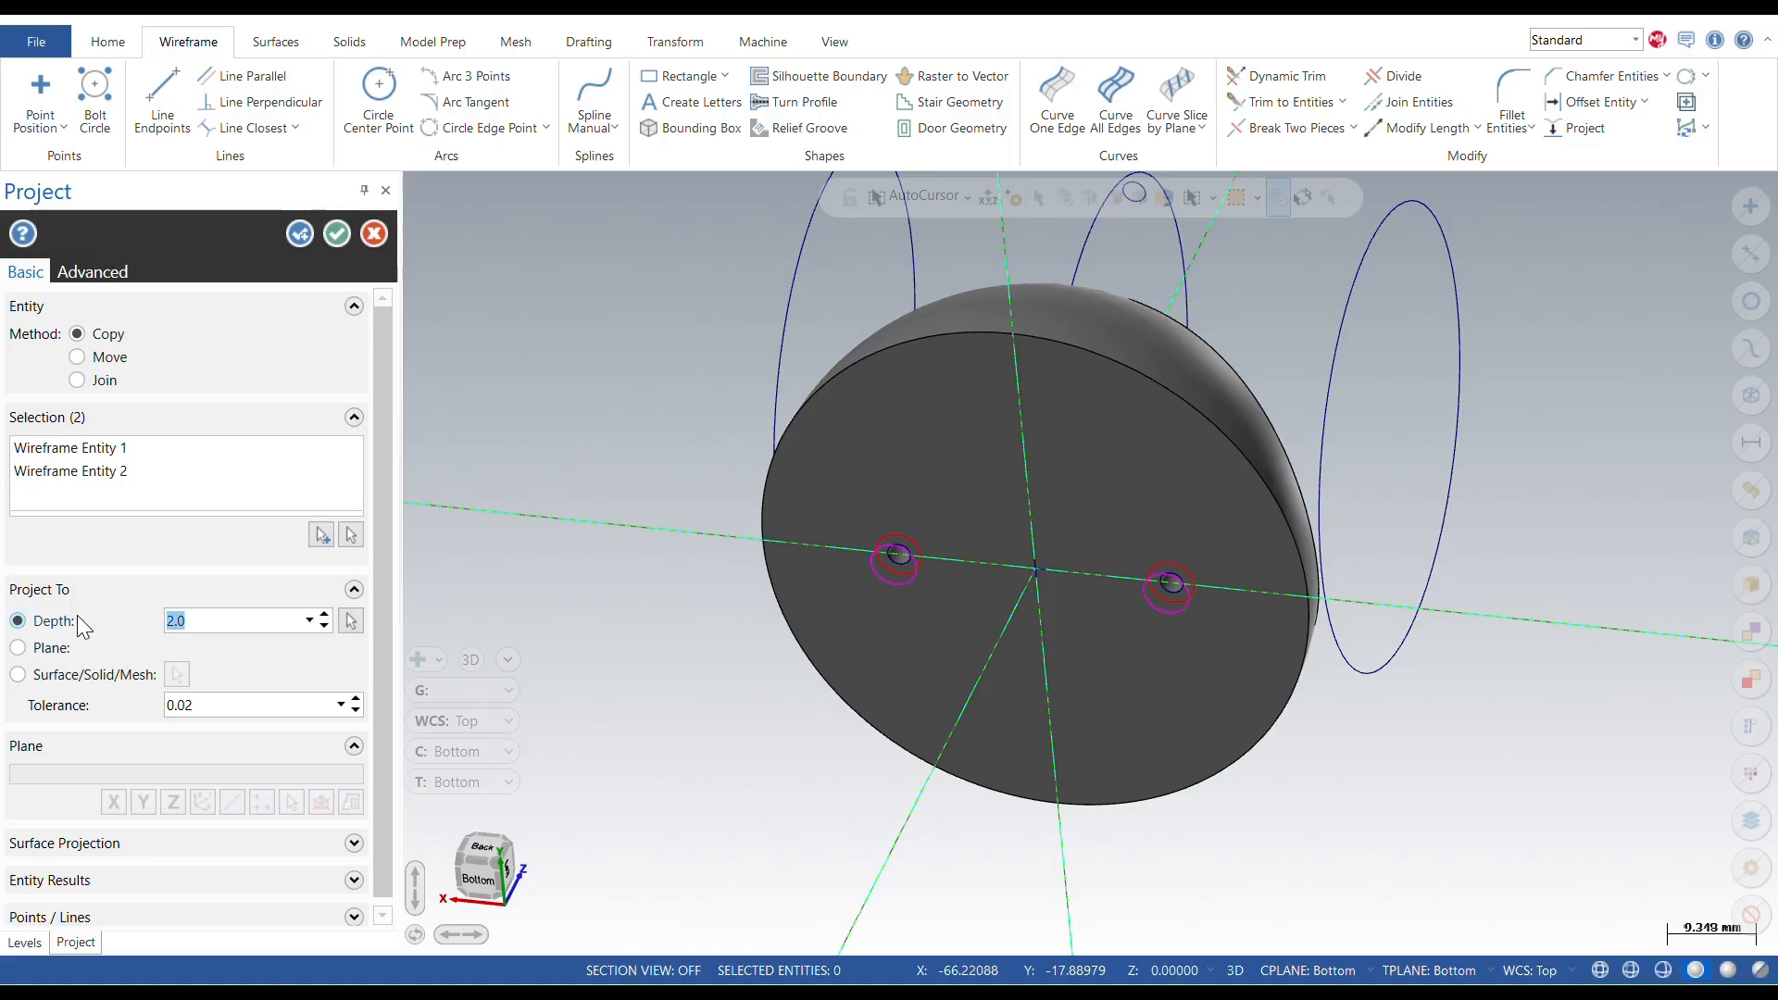
text(-)
click(78, 357)
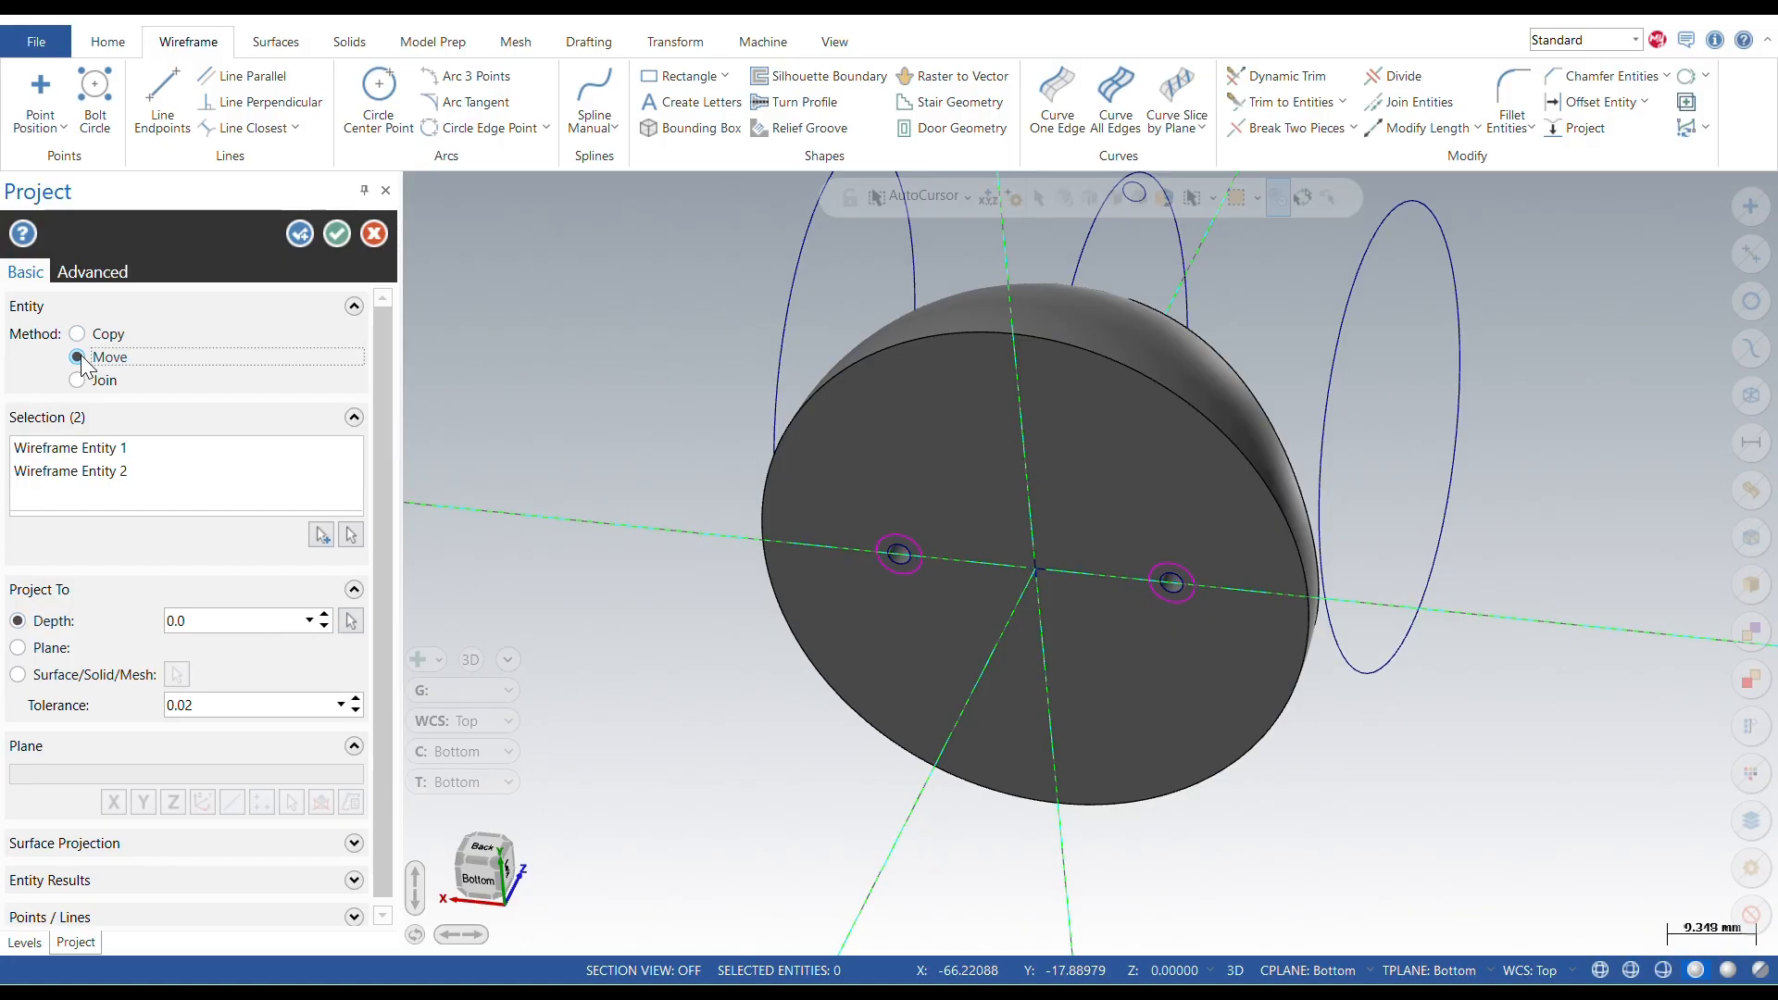
double_click(198, 624)
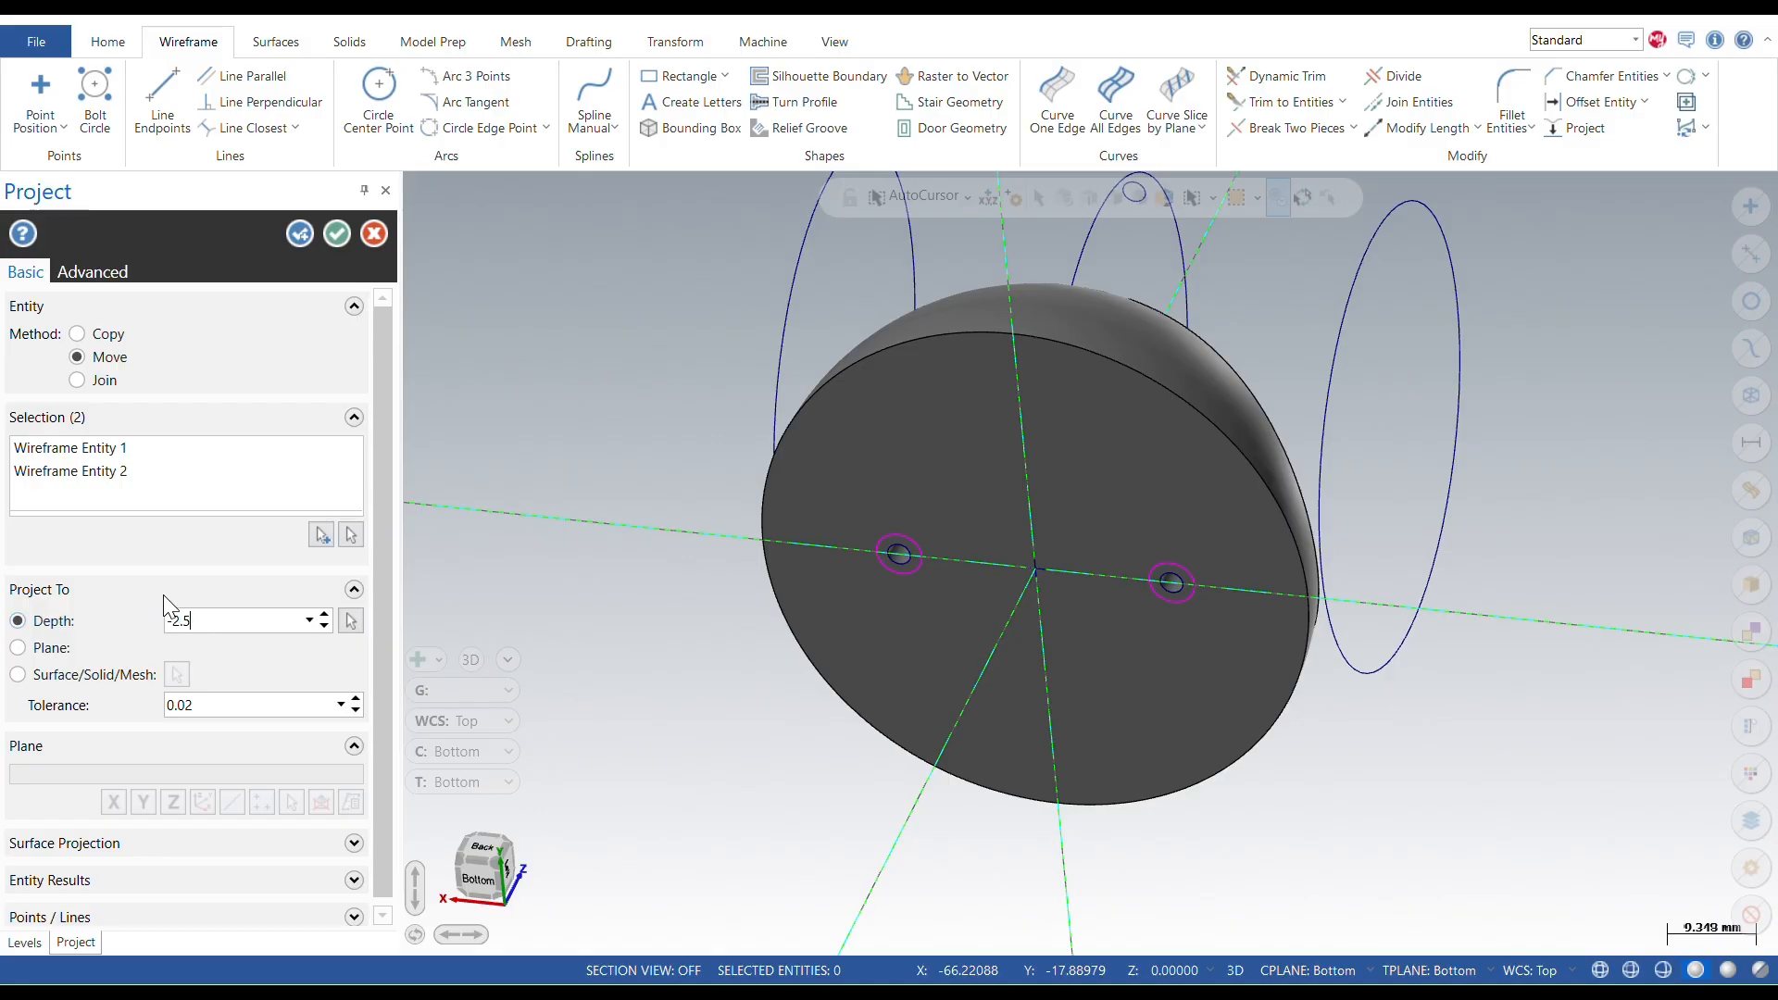
click(336, 233)
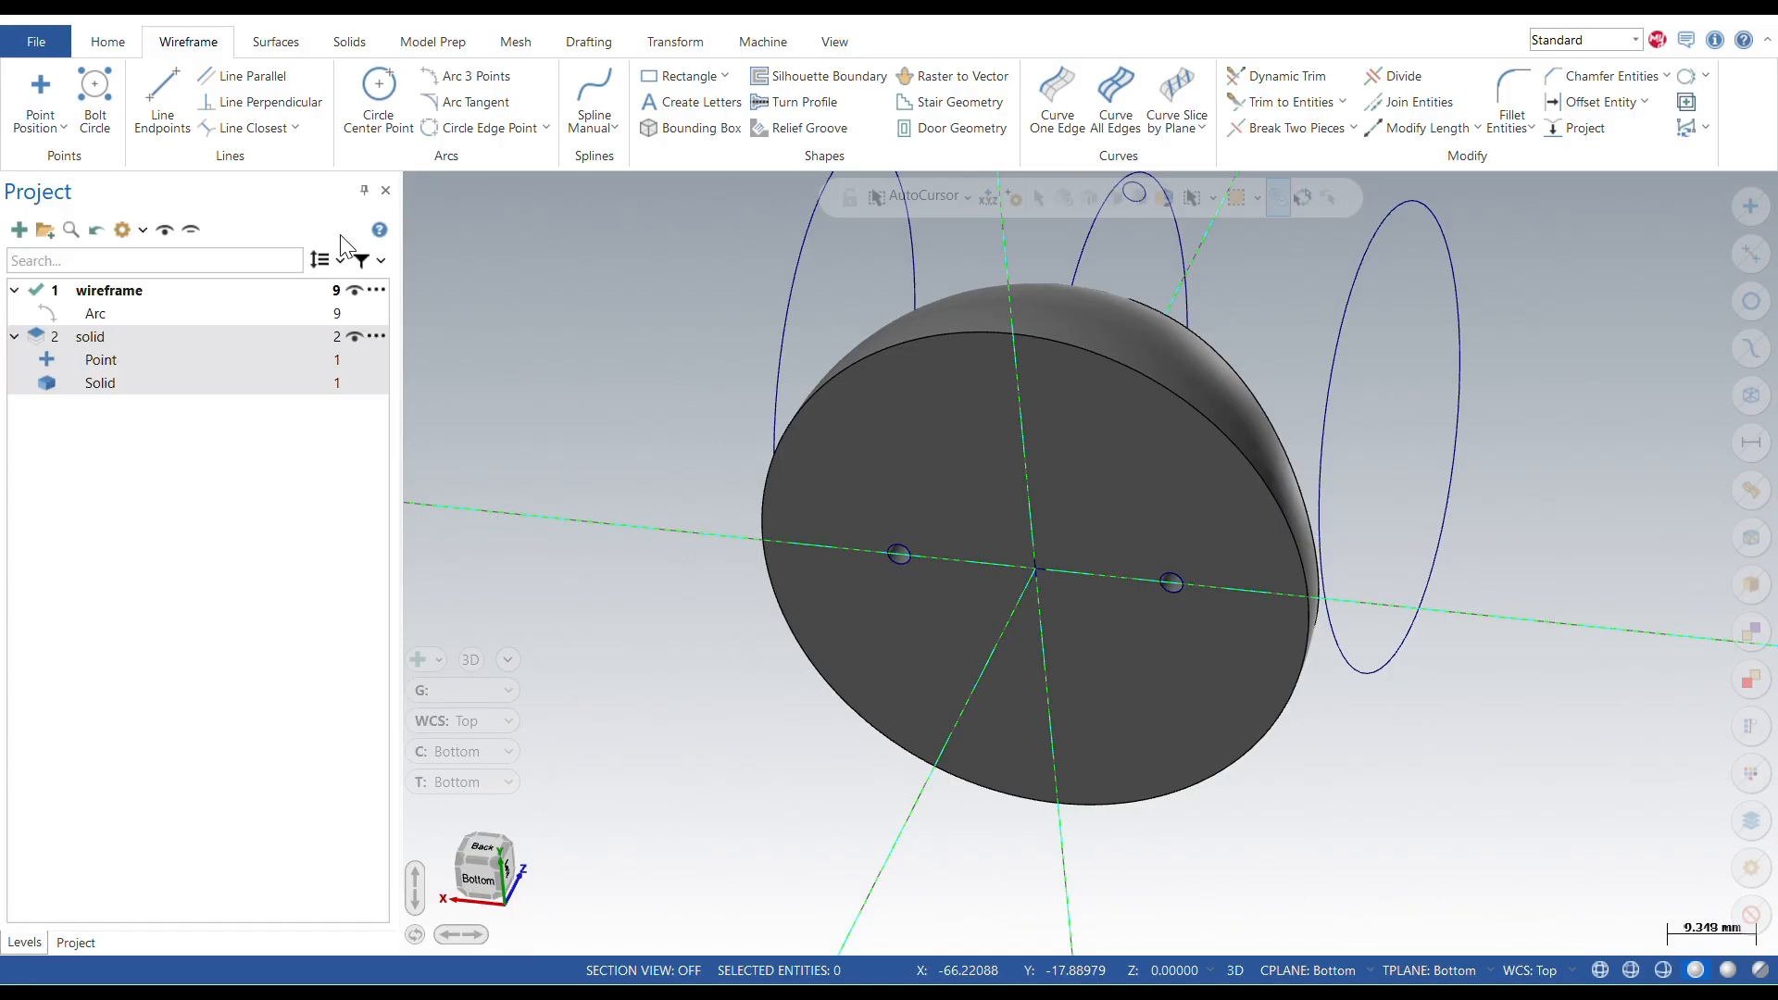
Step: Extrude the two projected 5 mm circles together as a 23.5 mm cut through the curved side of the half sphere
click(1631, 969)
scroll(960, 500, up, 4)
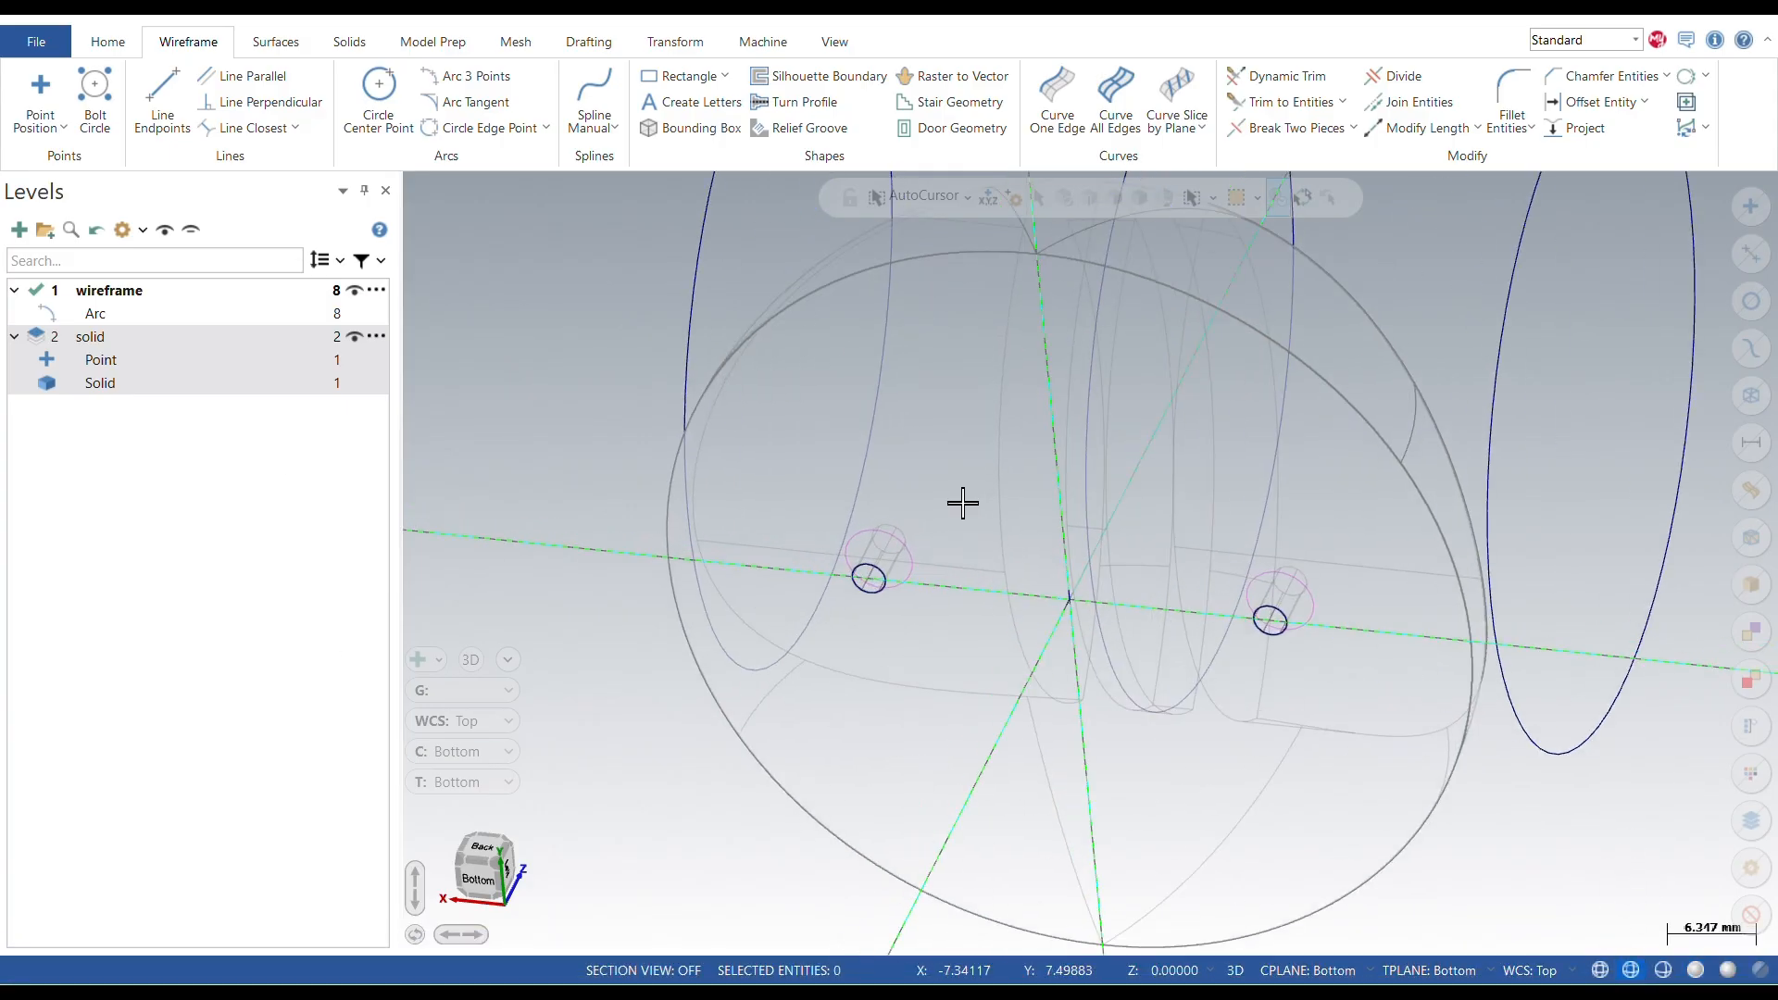
click(343, 44)
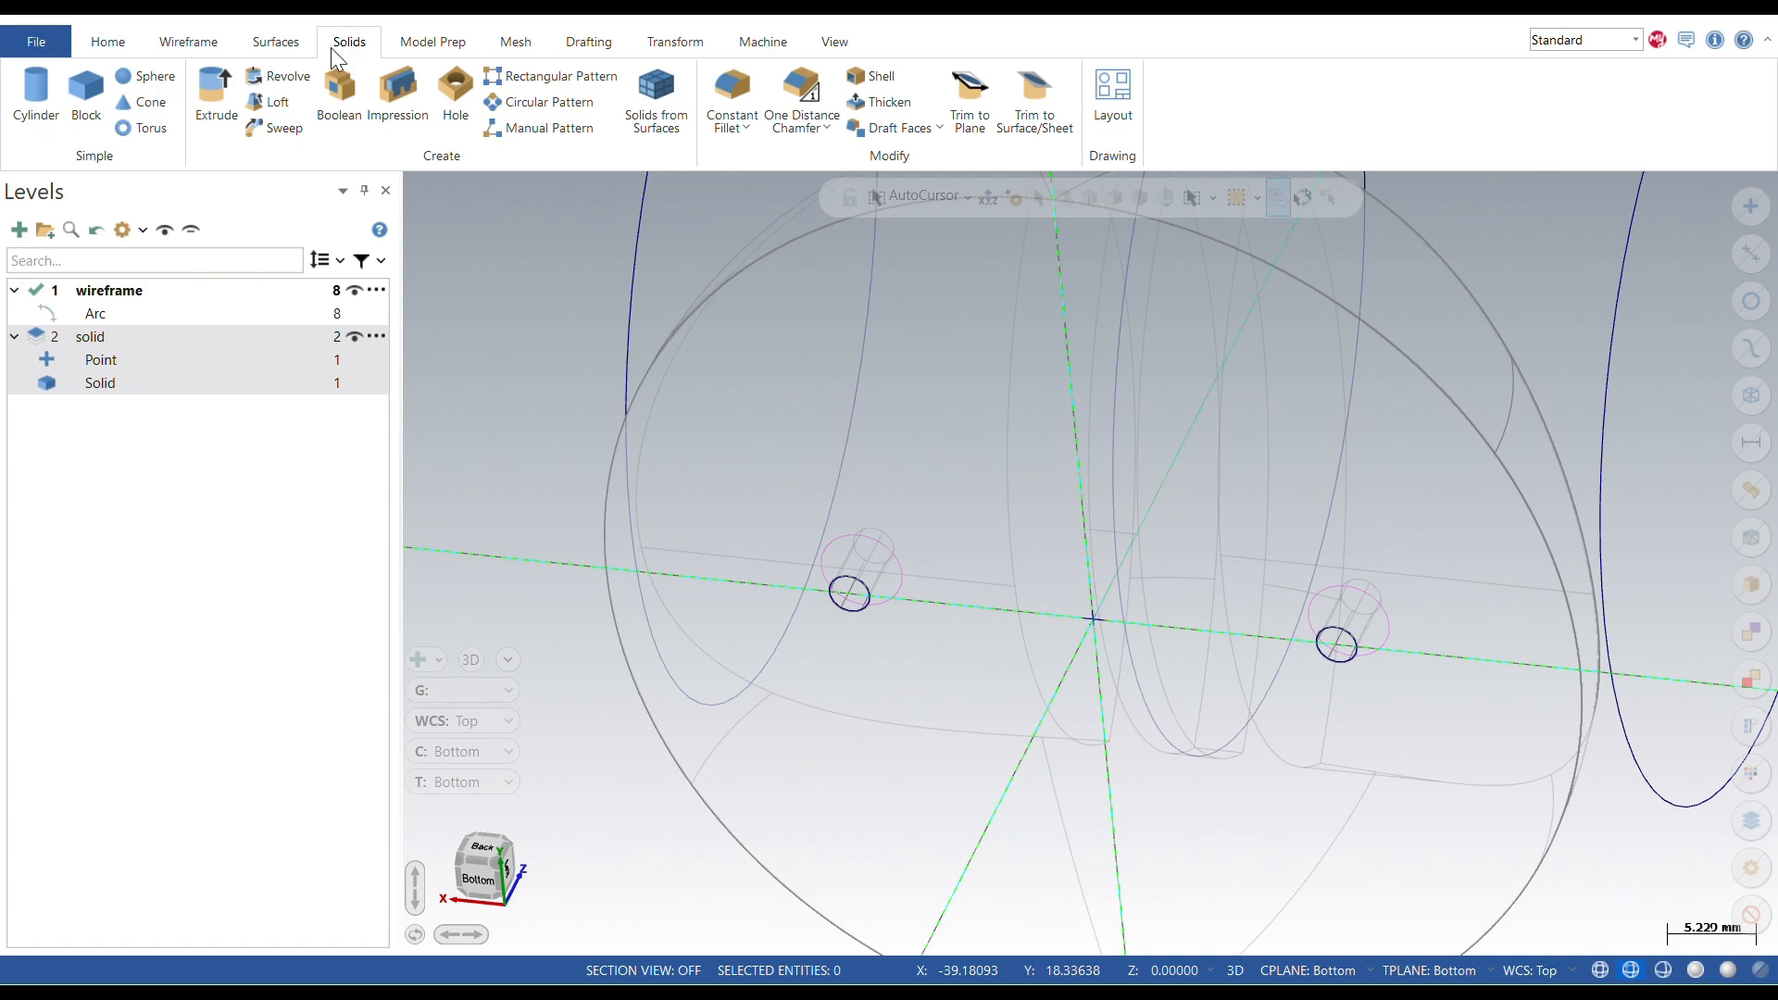
click(216, 98)
click(861, 533)
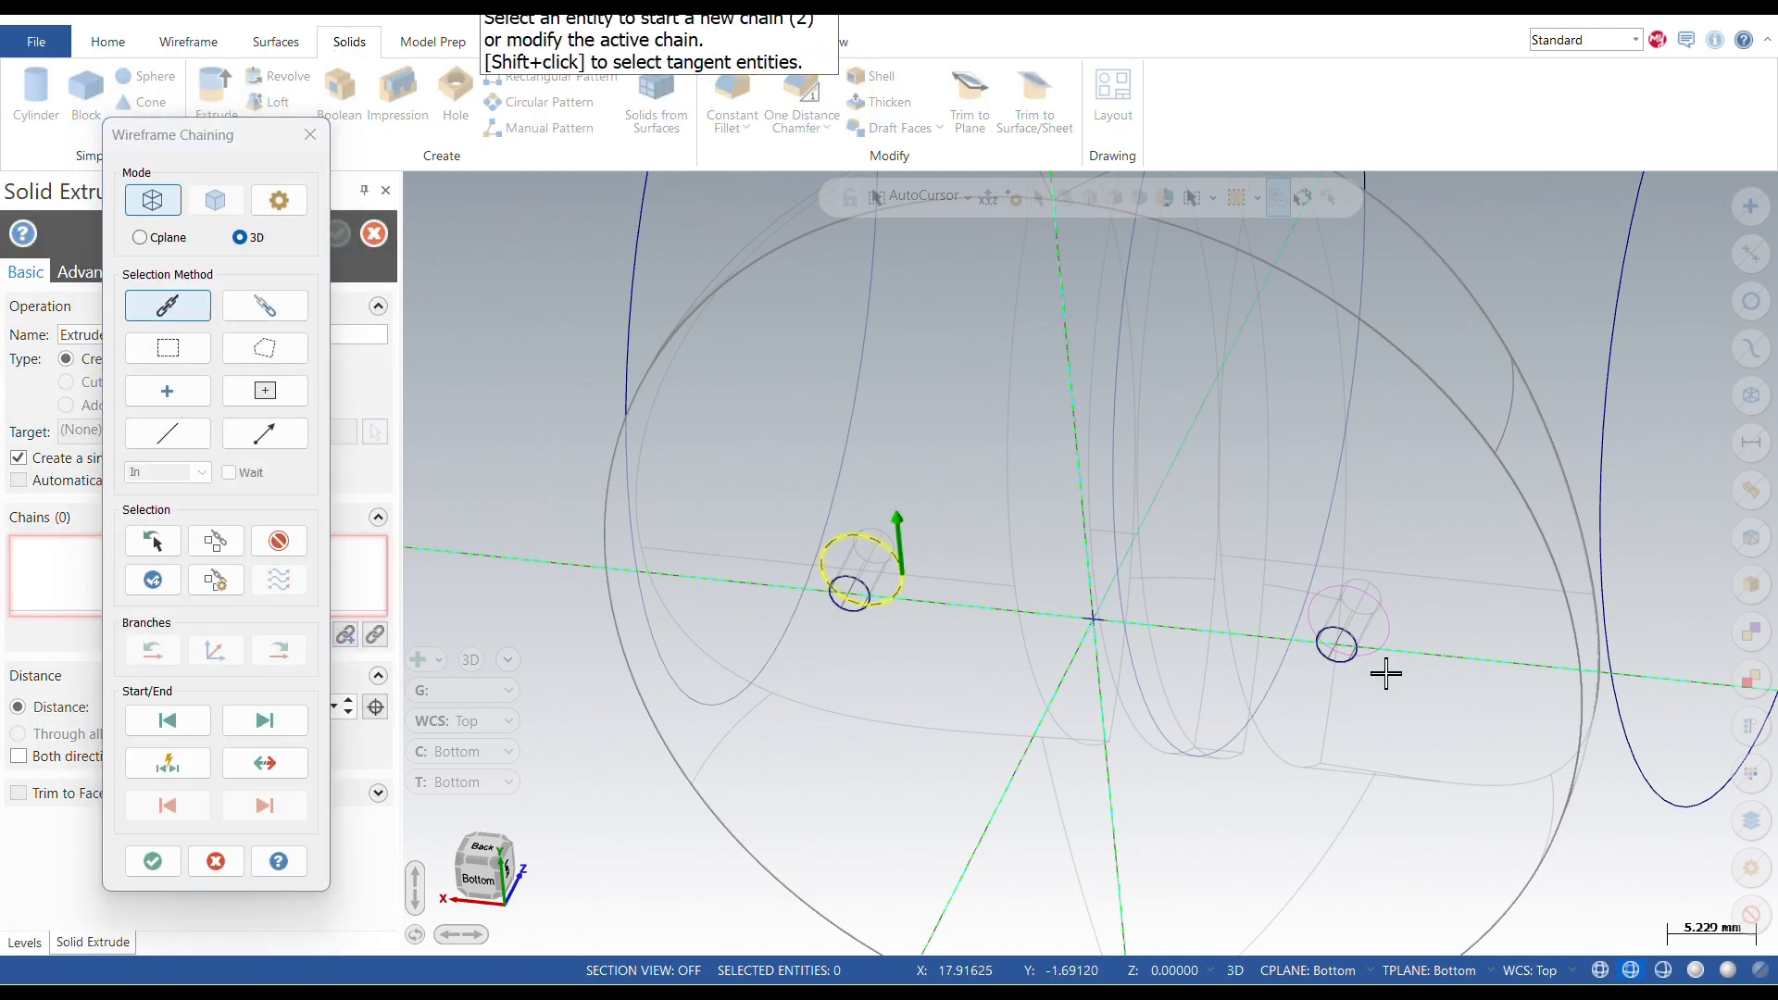
click(1377, 631)
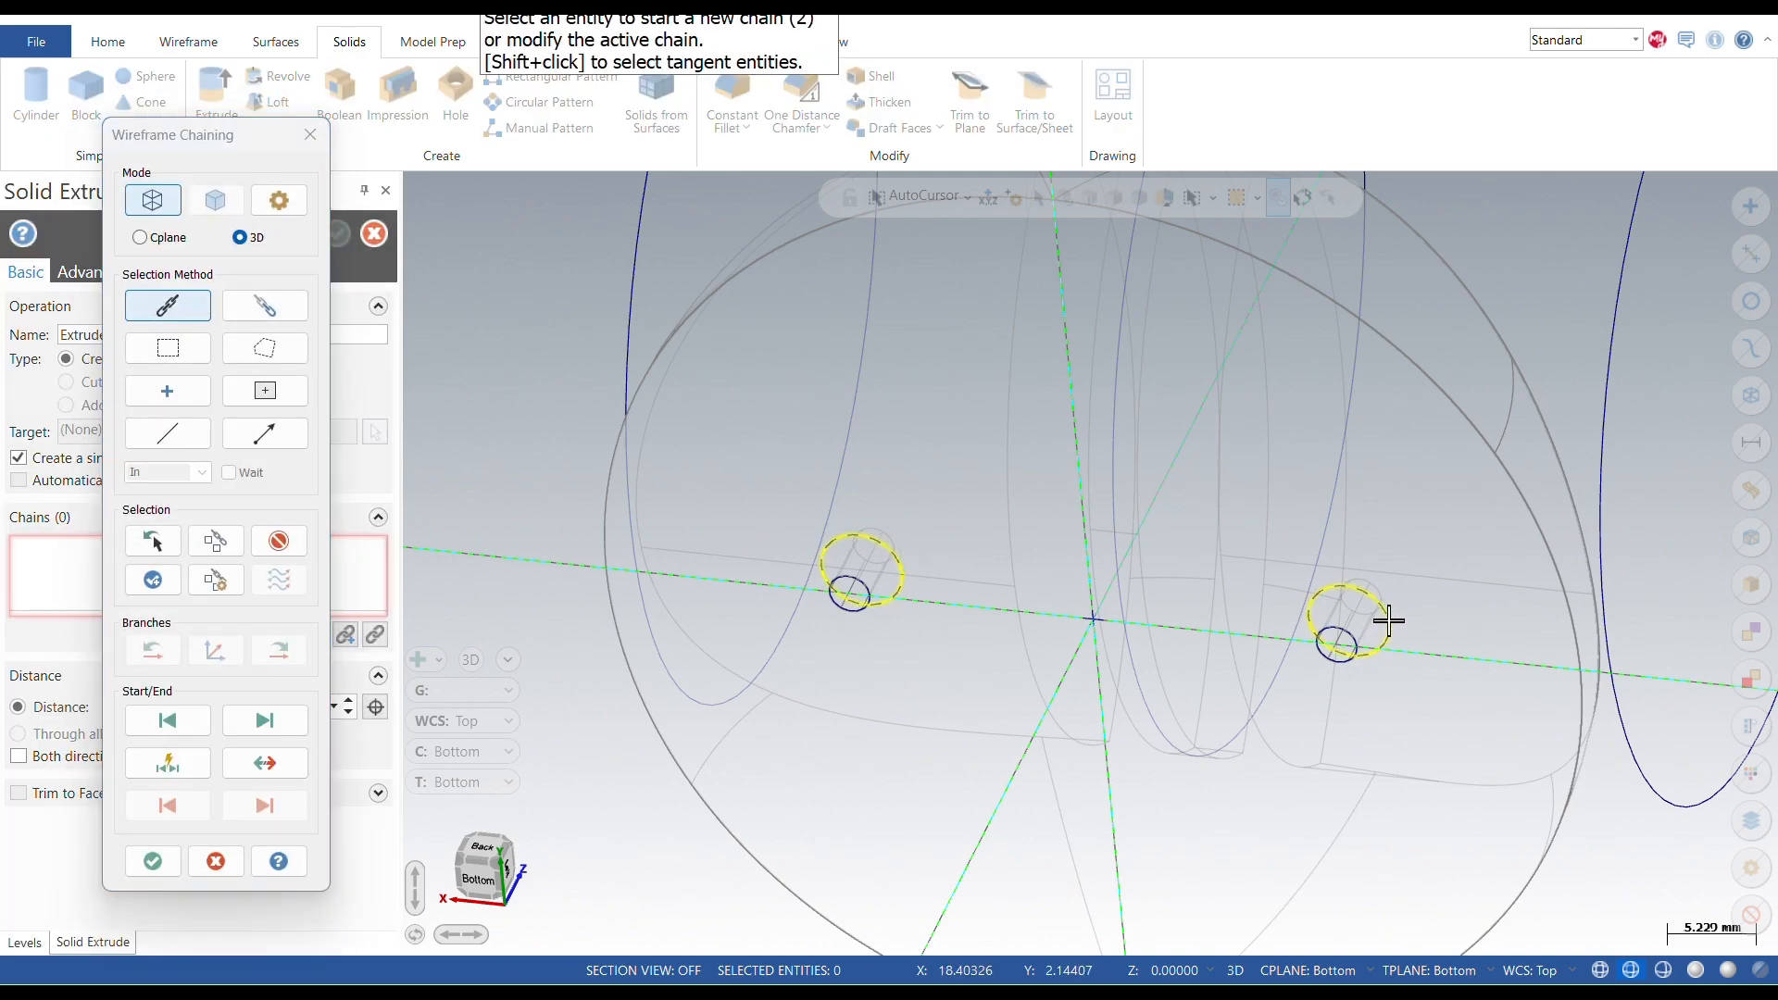
click(152, 862)
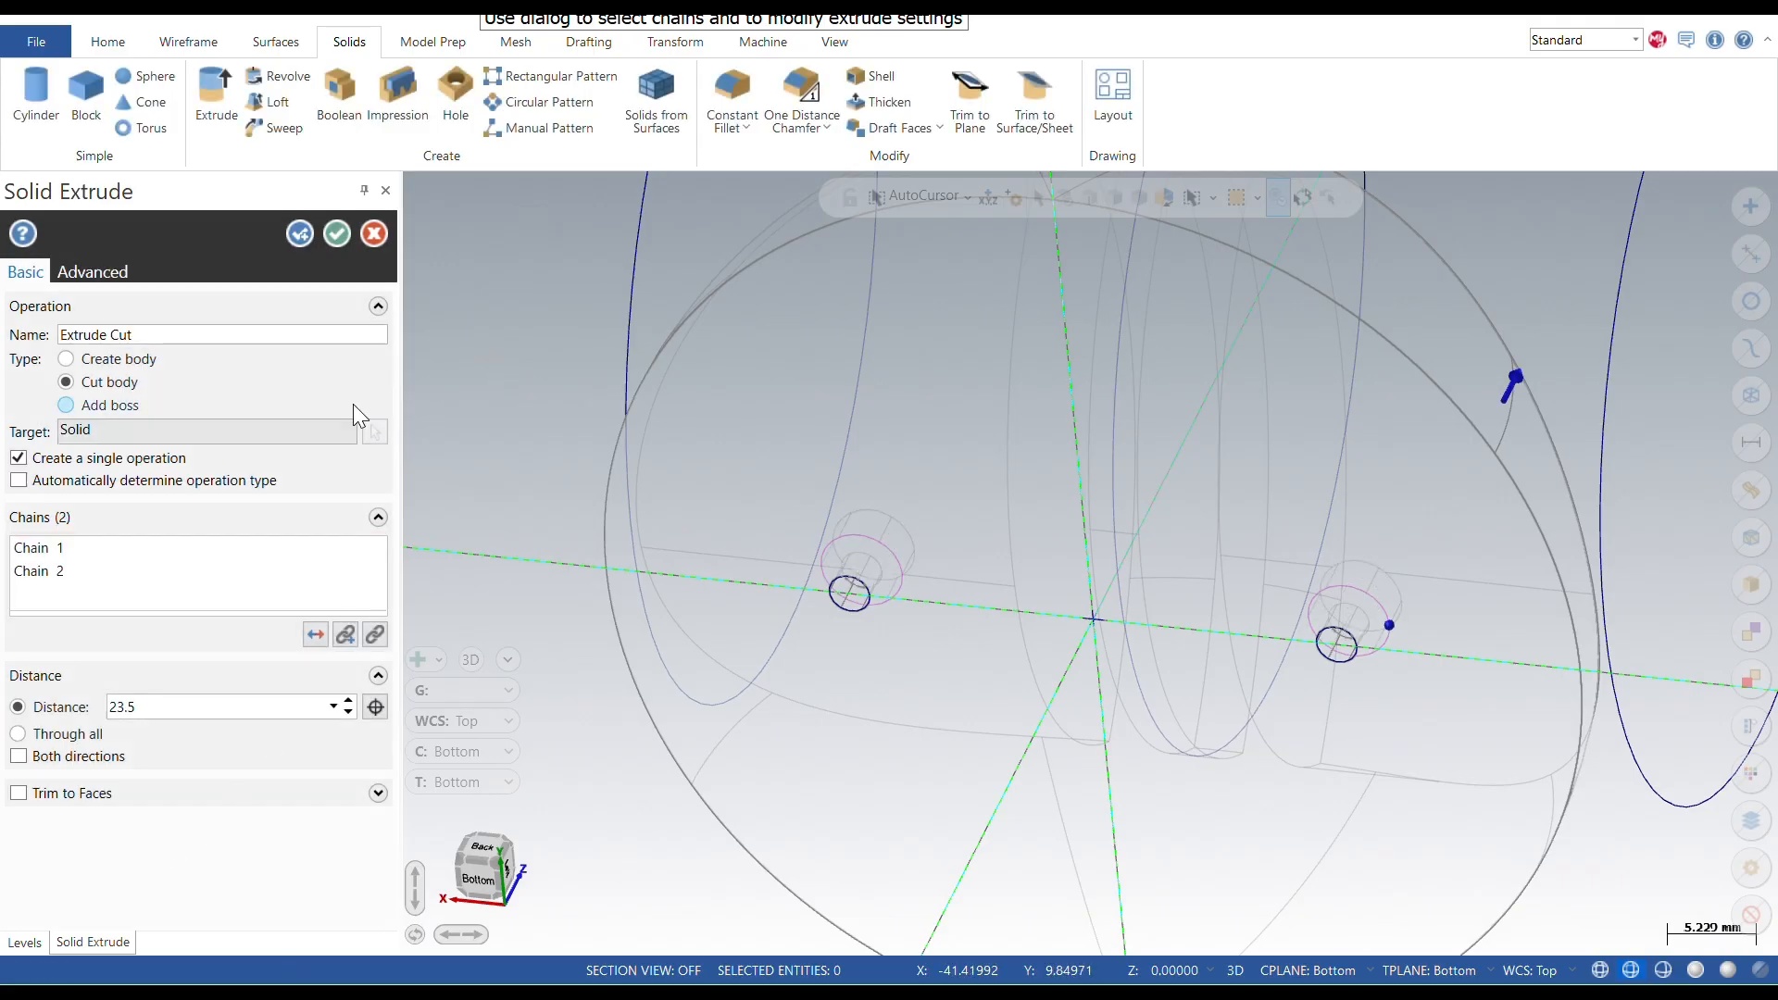
click(339, 237)
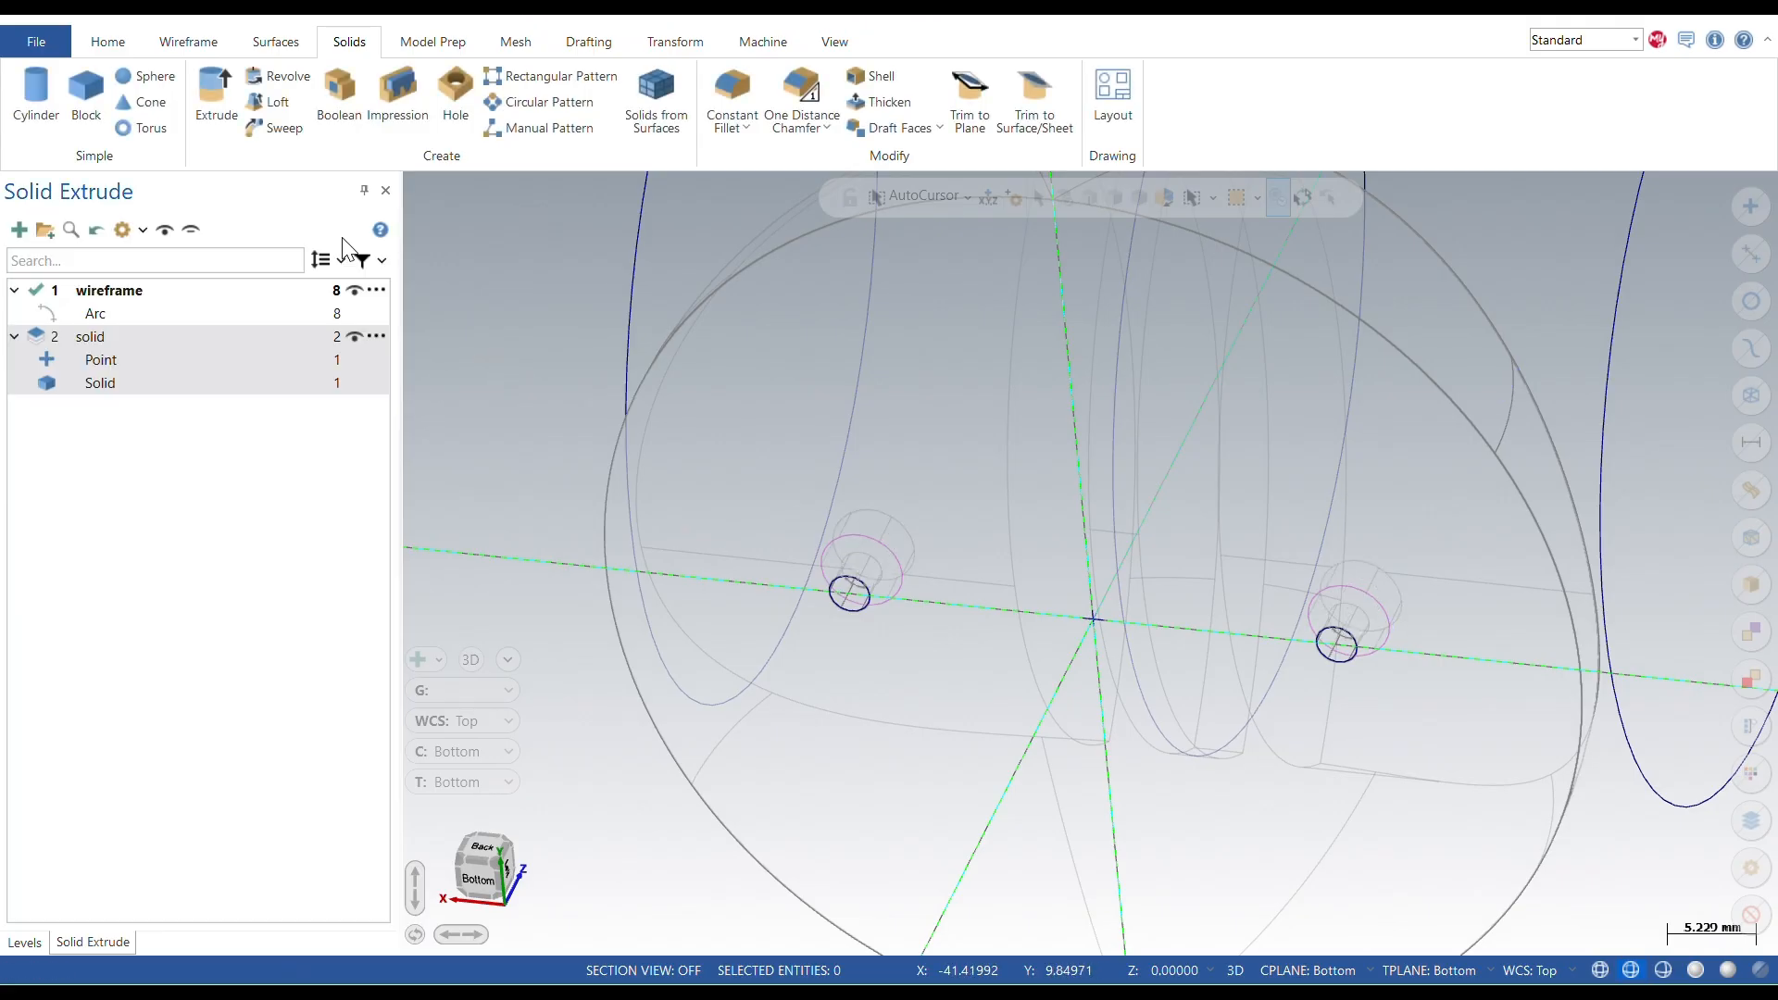
click(1713, 968)
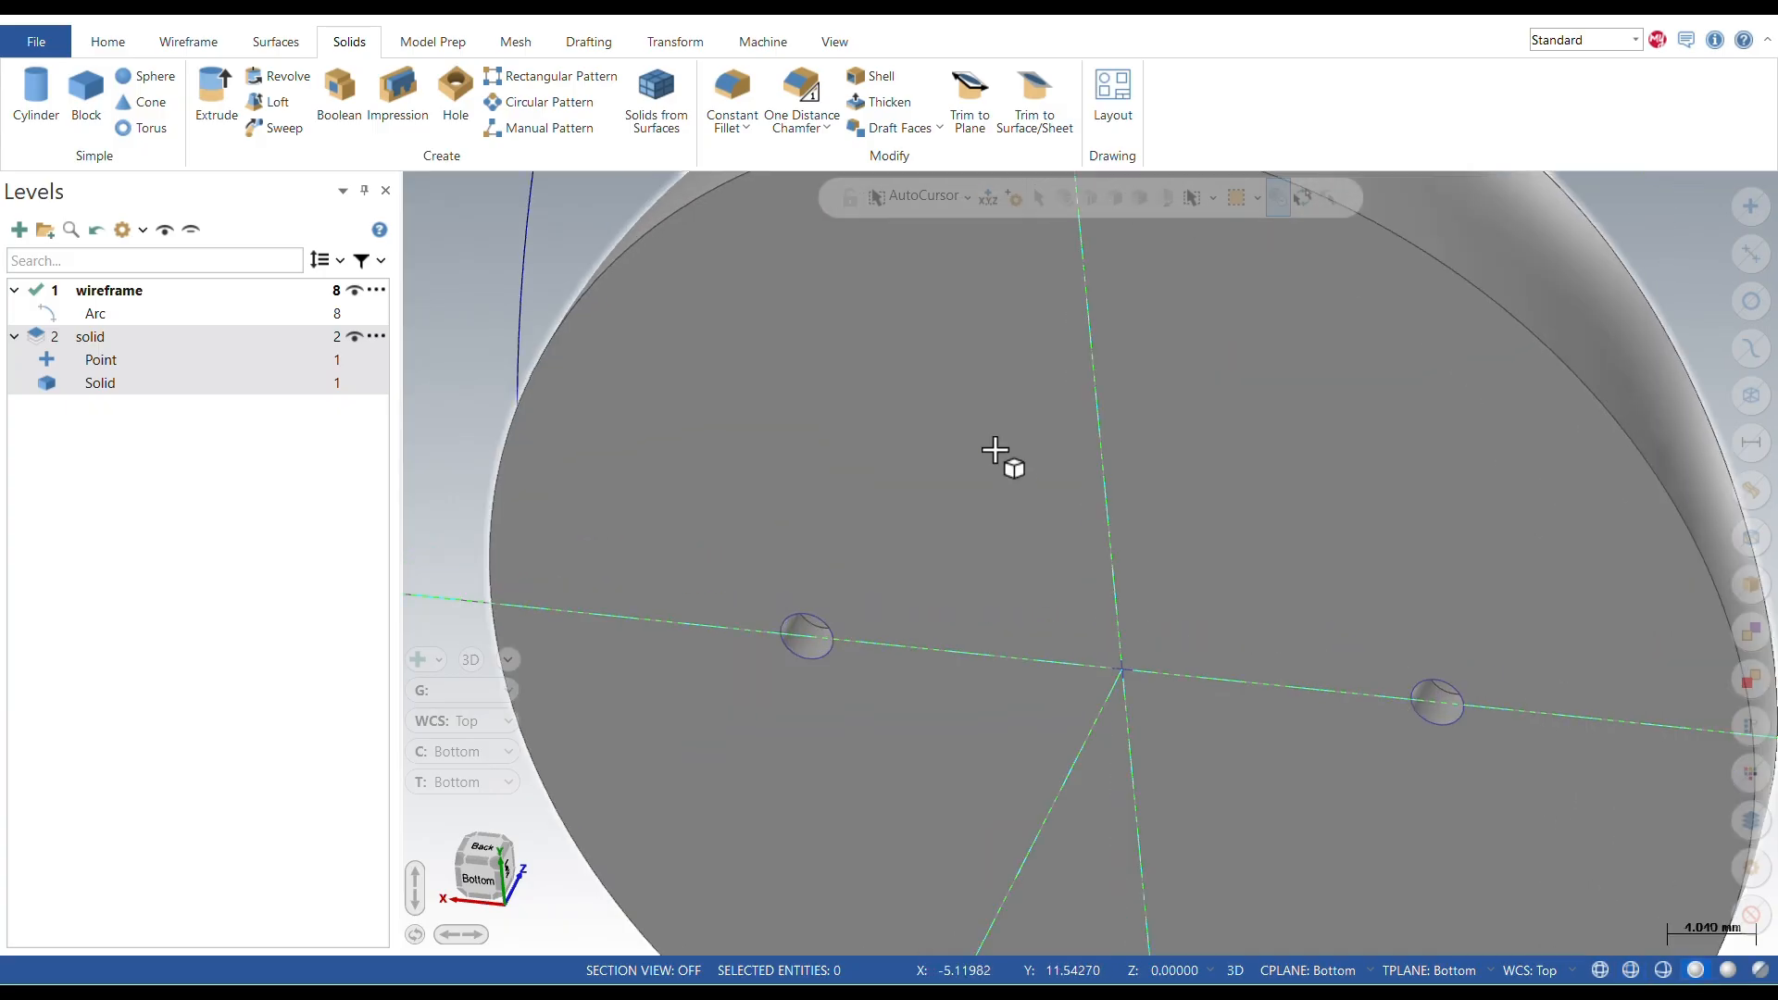
mouse_move(997, 454)
middle_down()
mouse_move(1028, 555)
mouse_move(928, 762)
mouse_move(853, 685)
mouse_move(687, 648)
mouse_move(694, 683)
mouse_move(991, 743)
mouse_move(1138, 817)
mouse_move(948, 750)
middle_up()
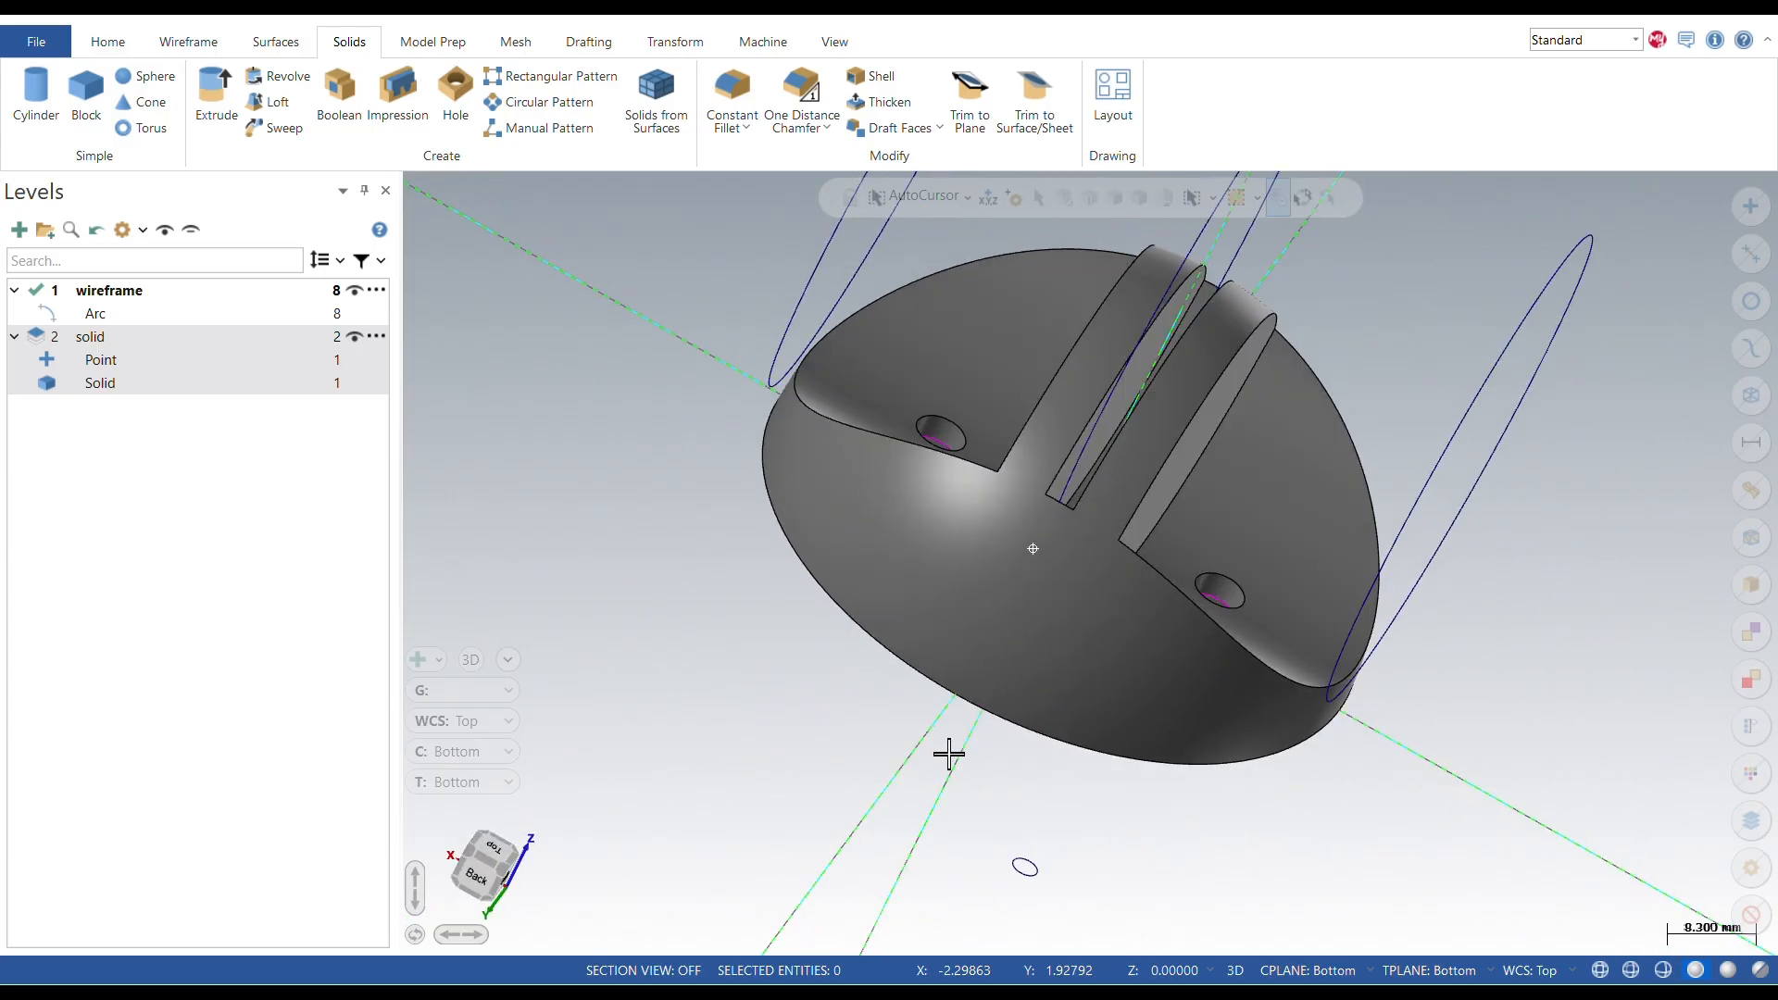
Step: Draw a 5 mm diameter center-point circle at 0,15 in the Right plane
right_click(837, 702)
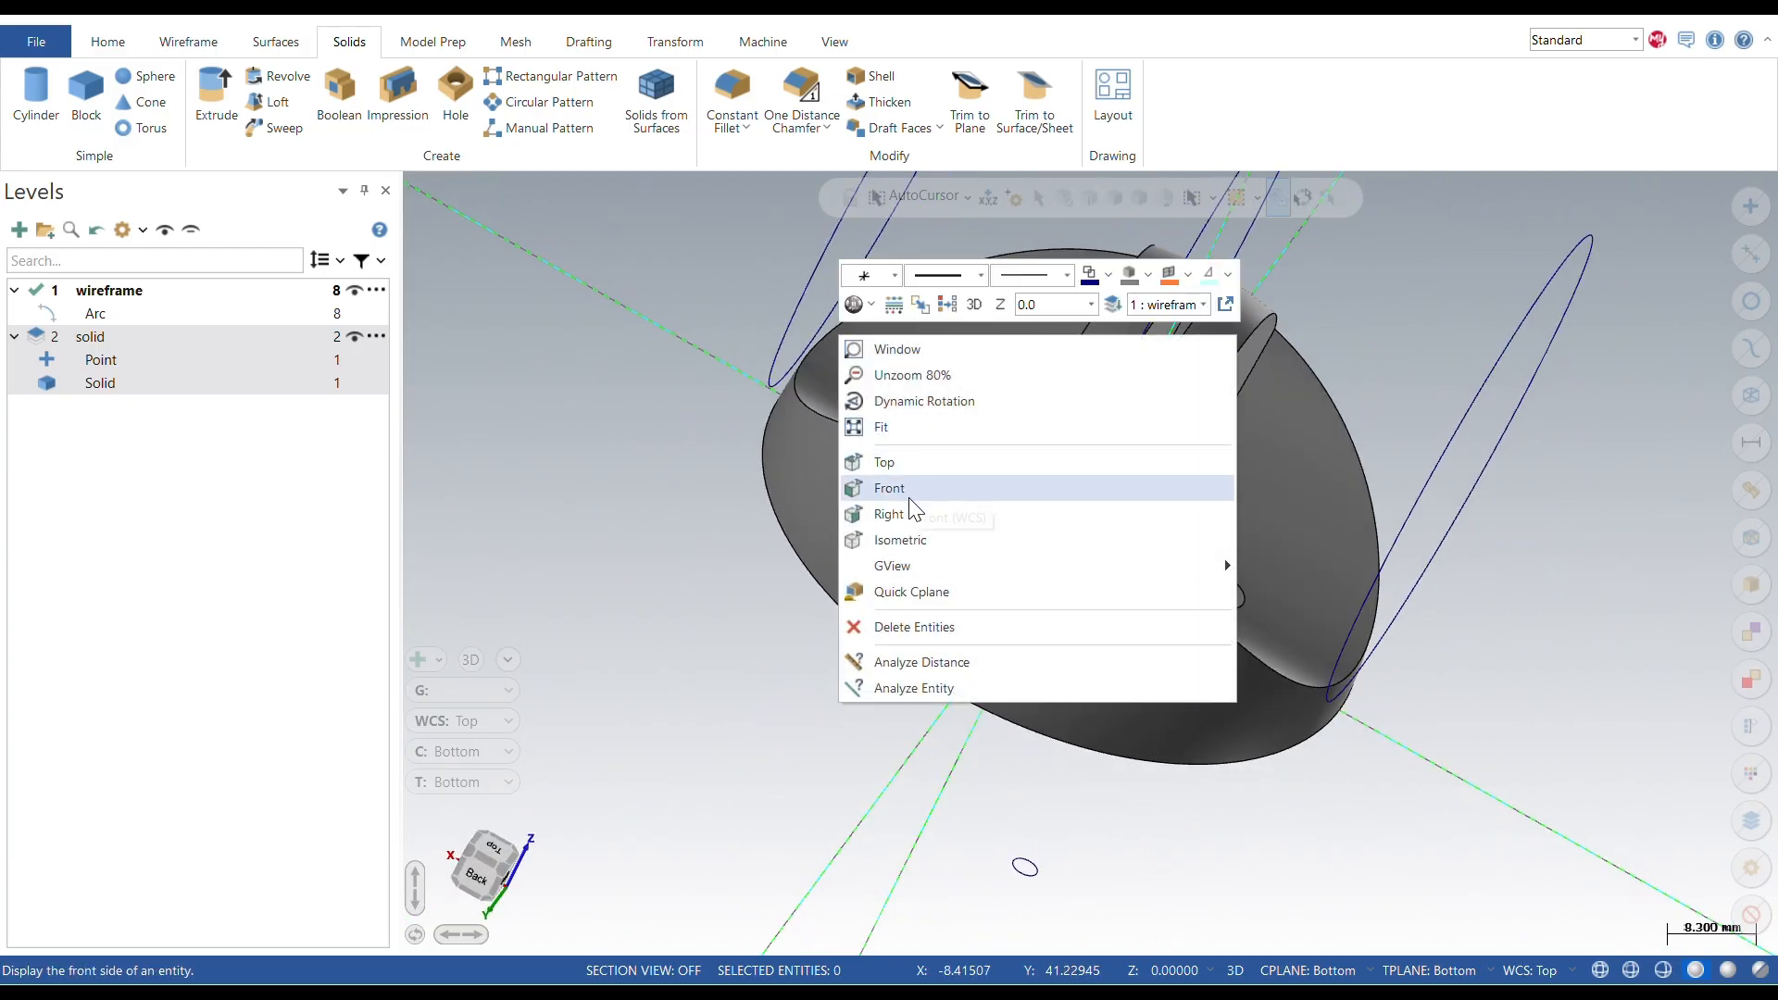
click(912, 514)
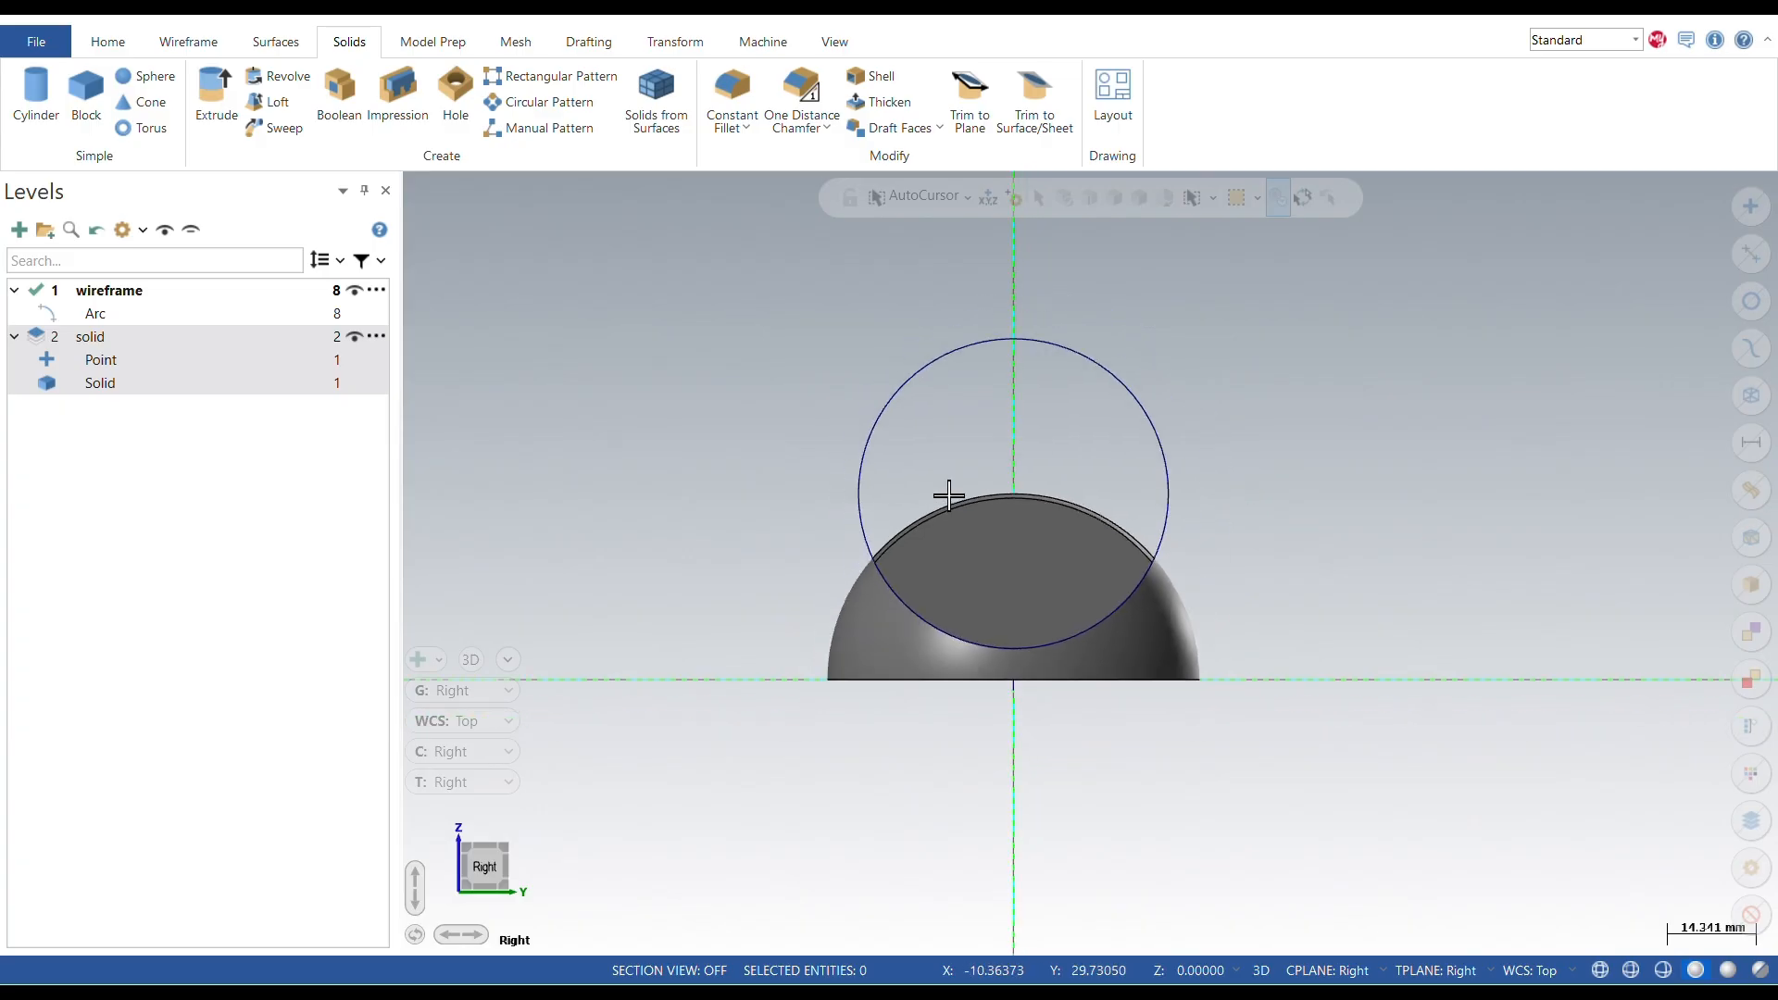
scroll(973, 504, up, 5)
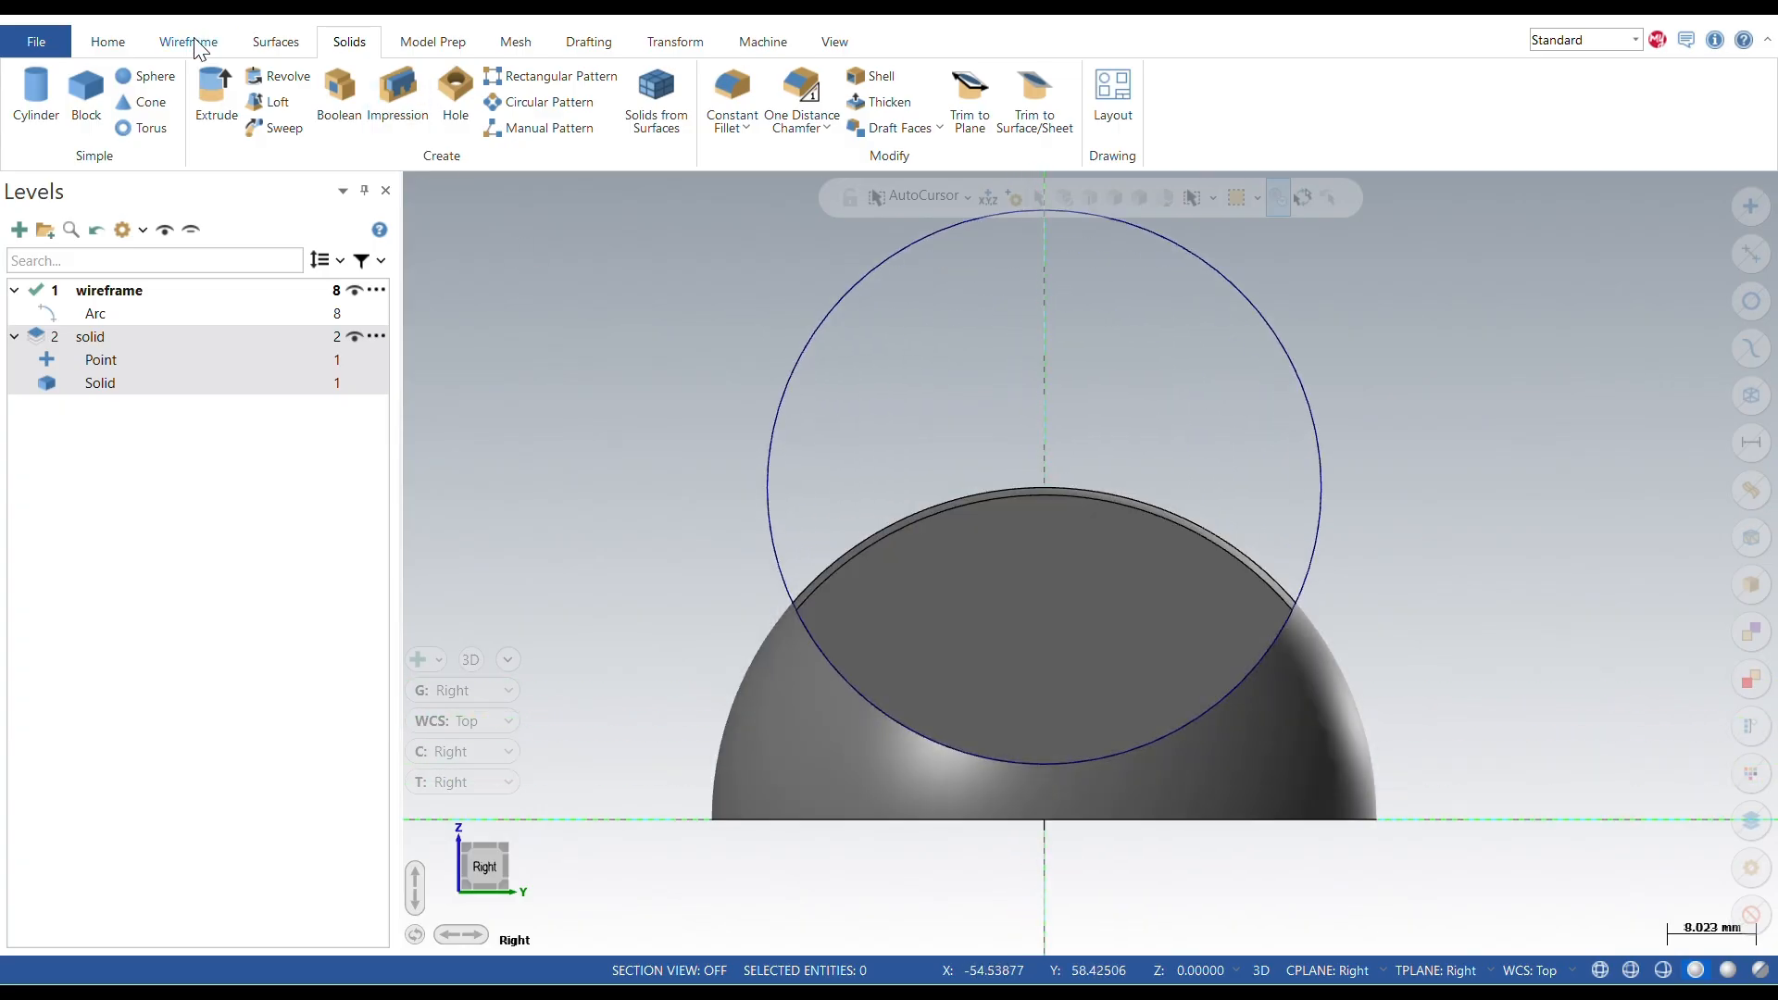
click(197, 45)
click(378, 113)
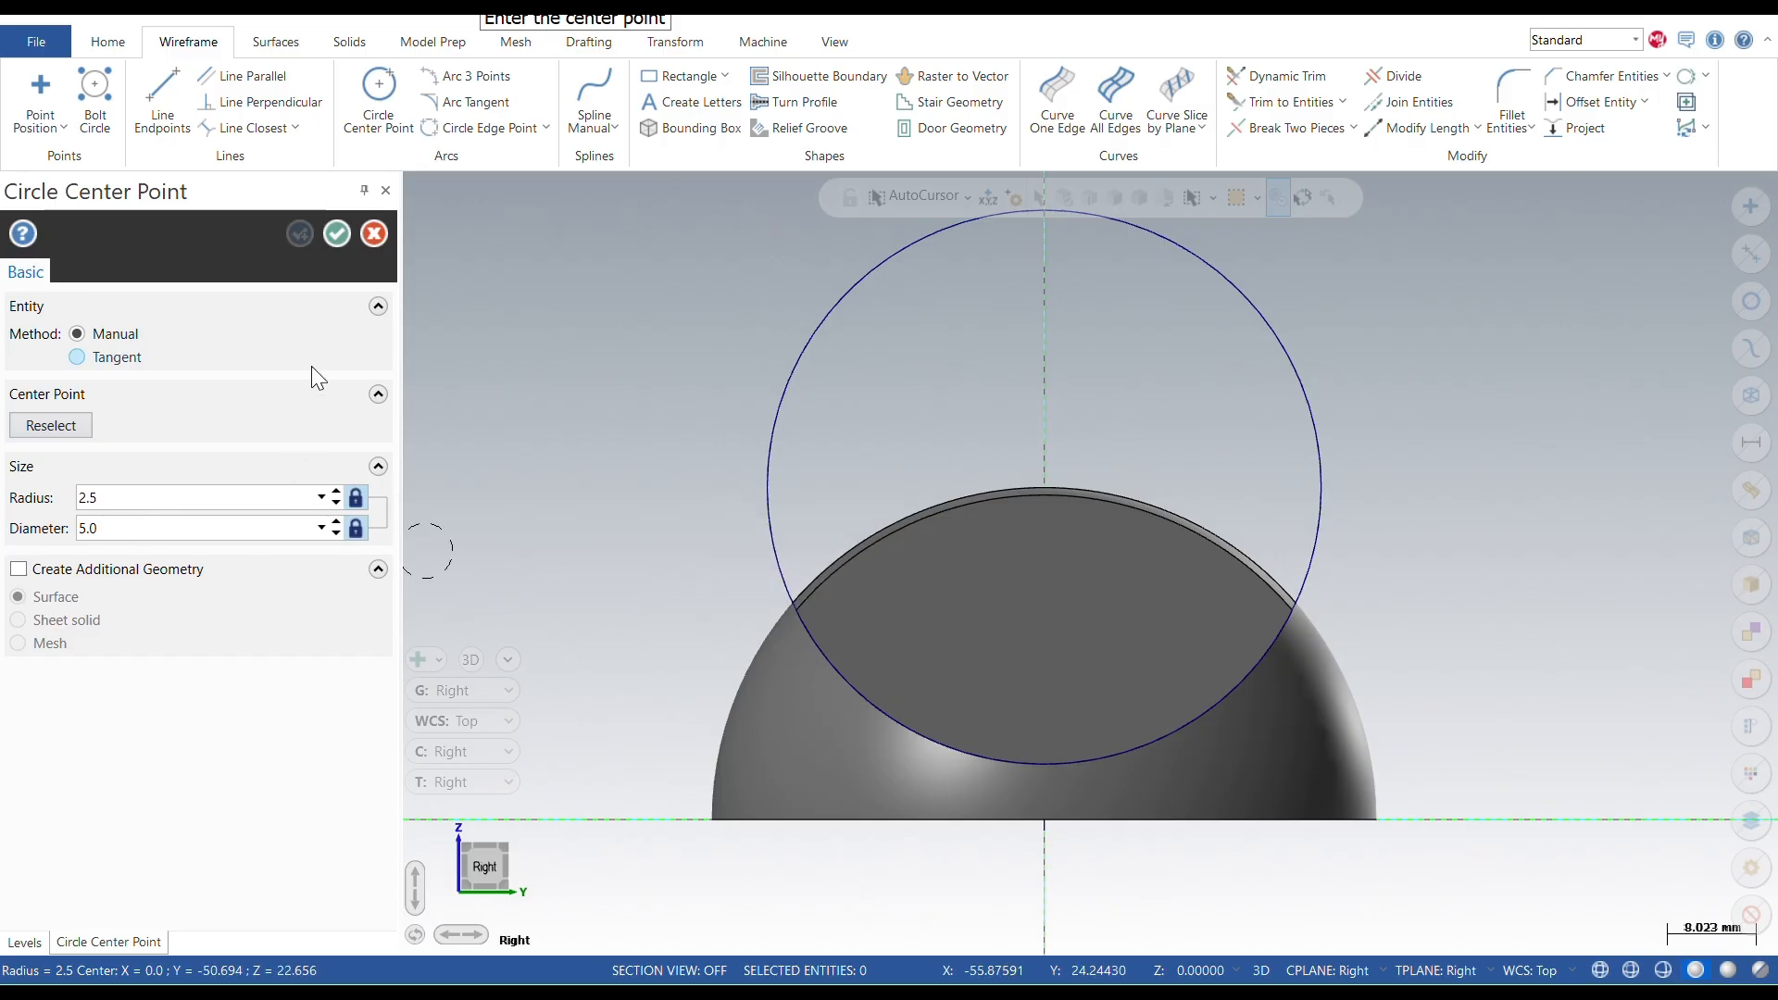
click(1662, 971)
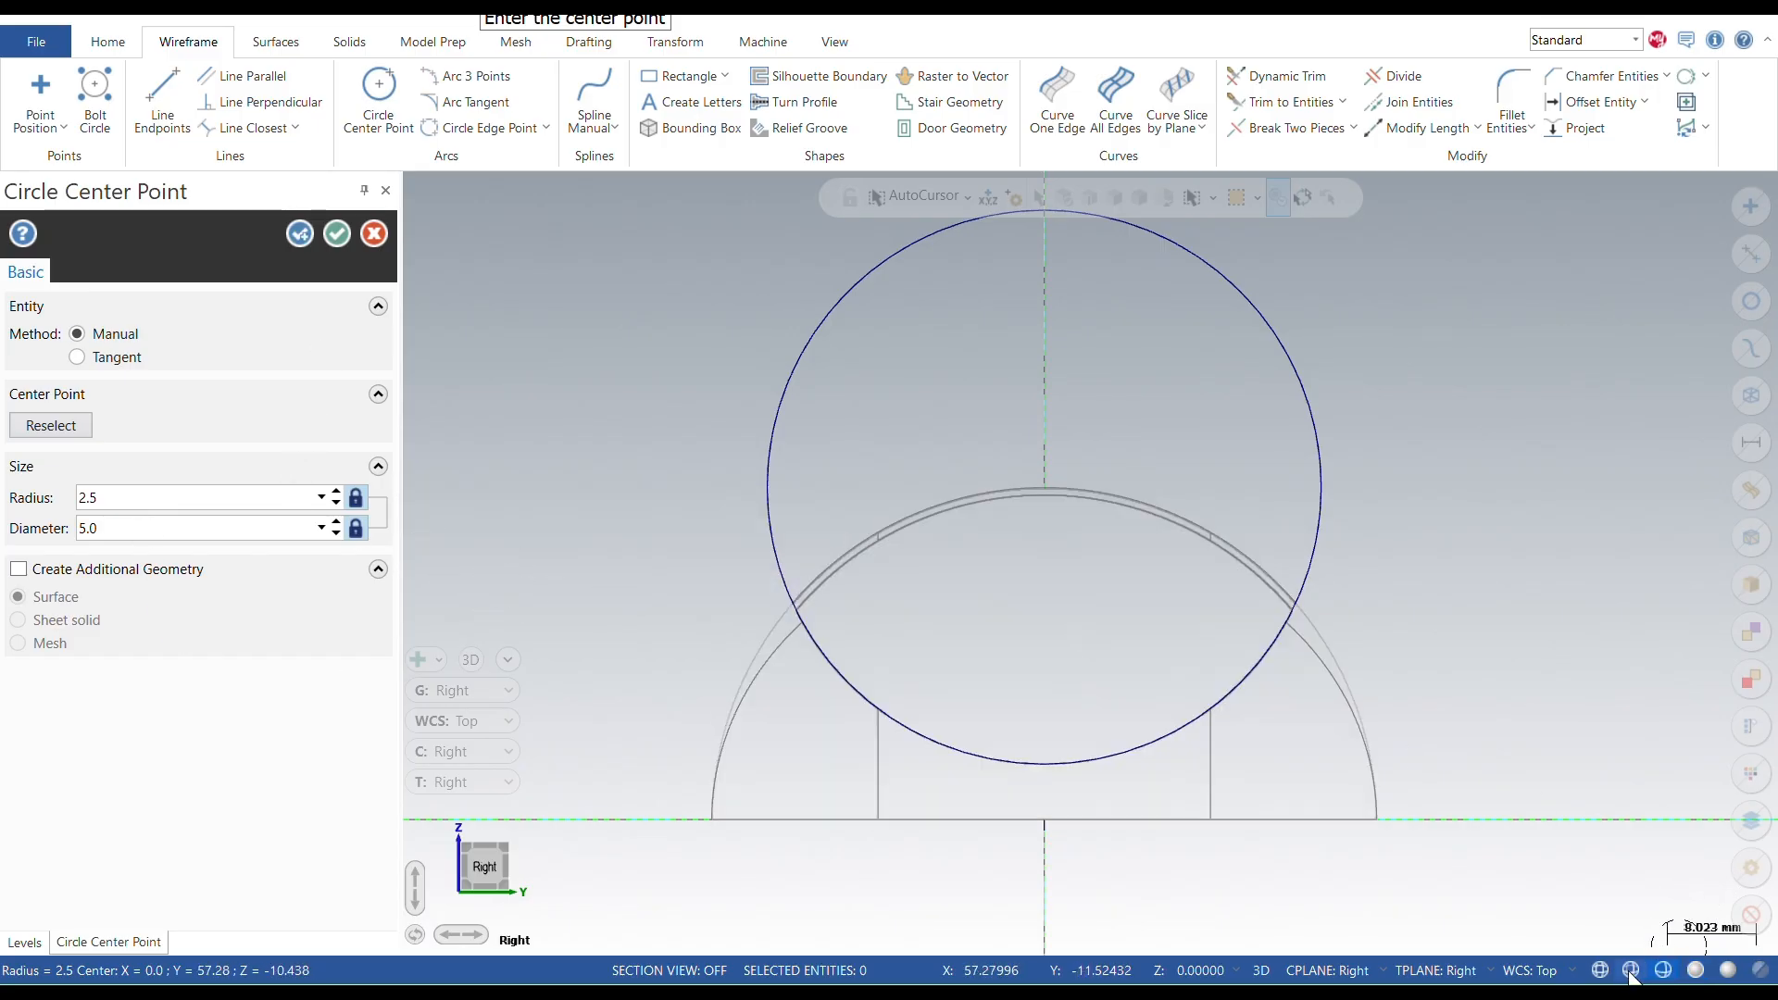
click(1631, 972)
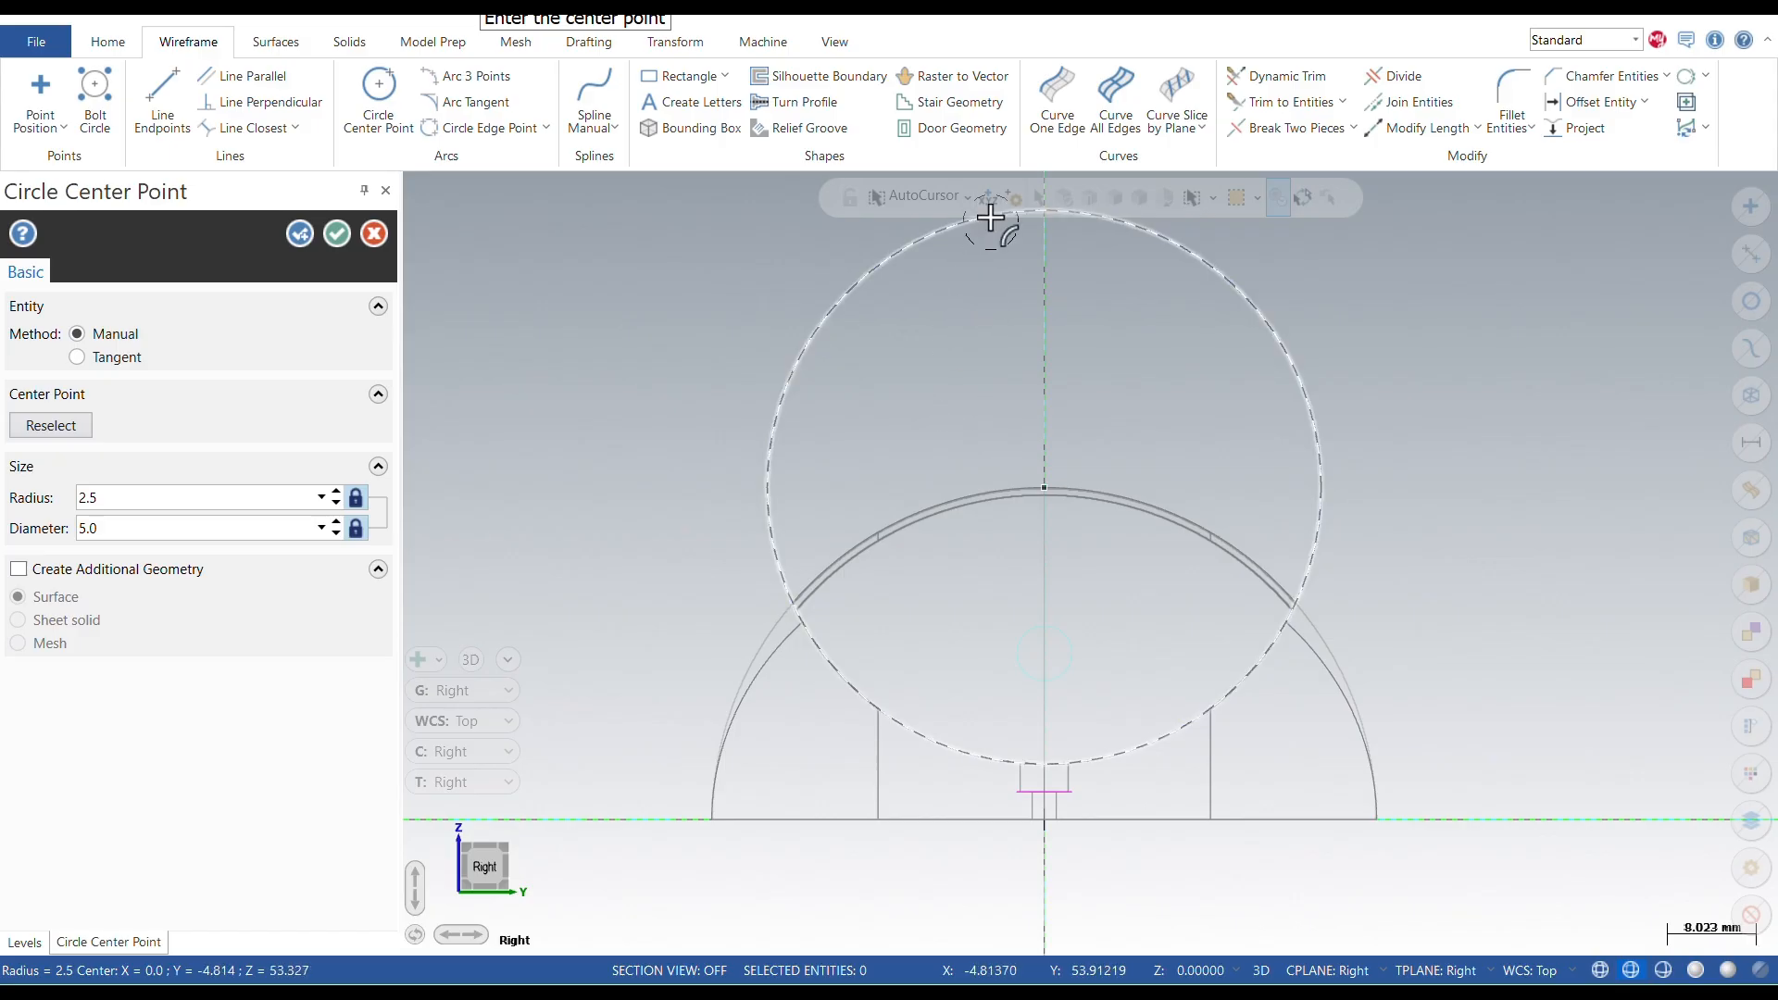
key(space)
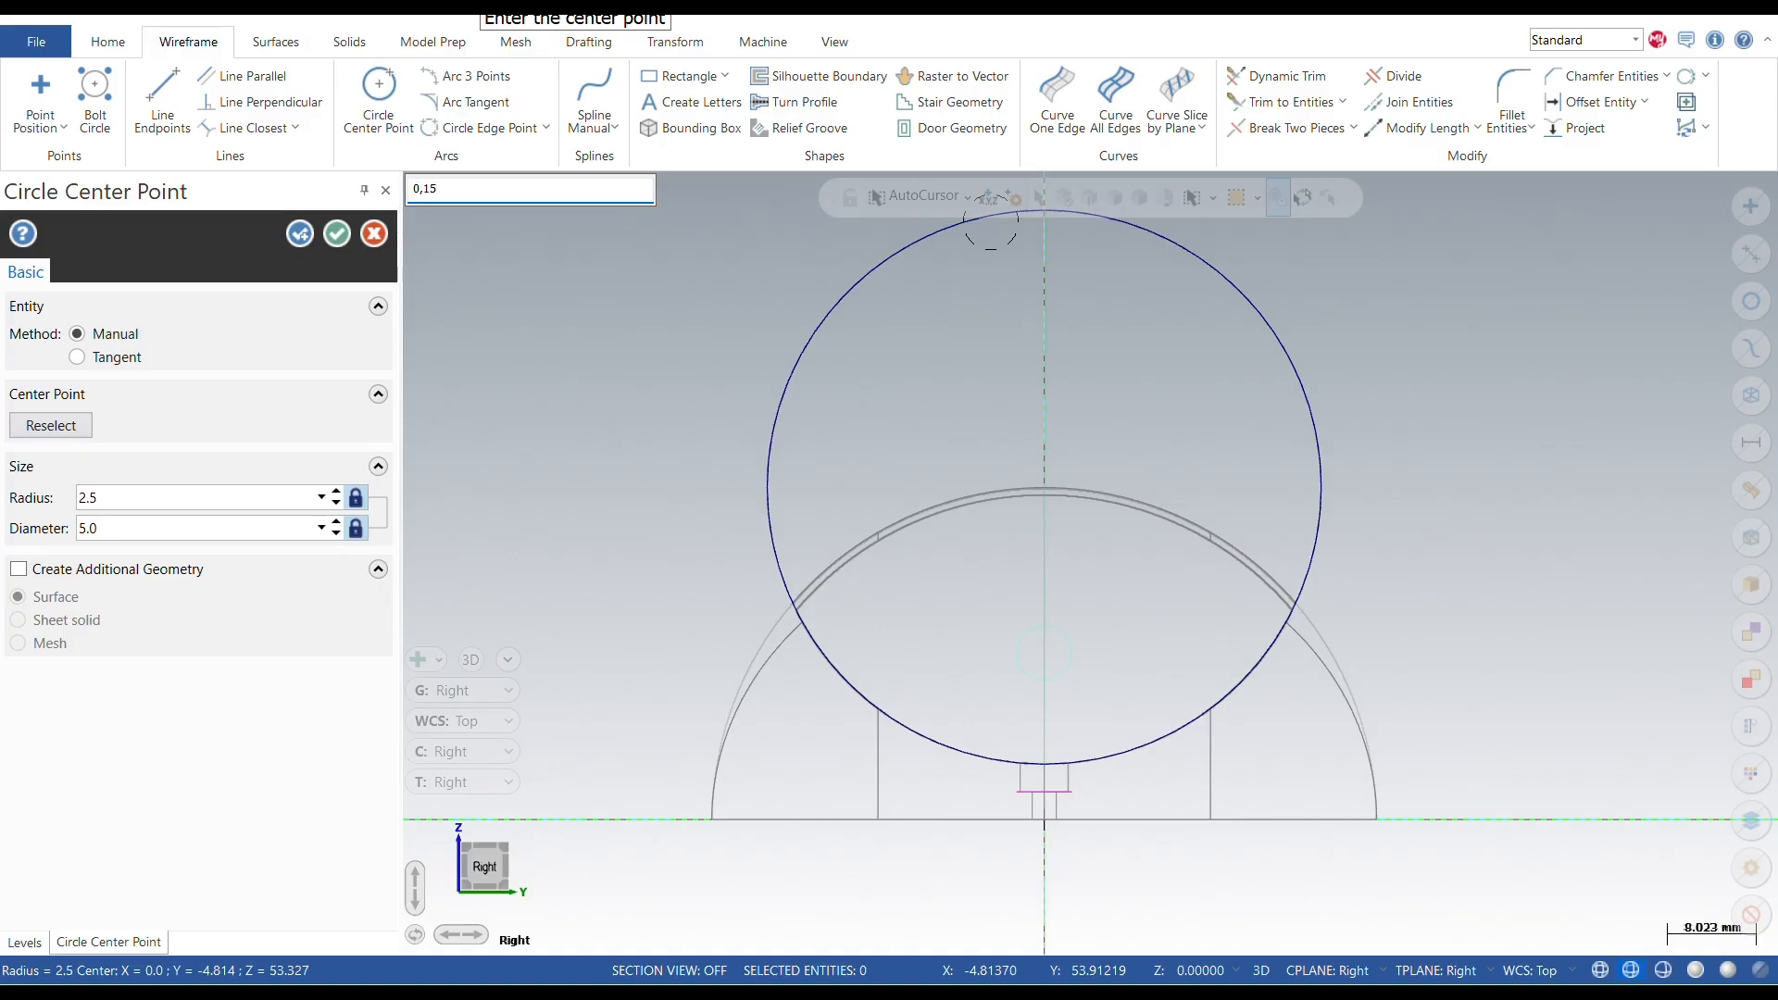
key(Return)
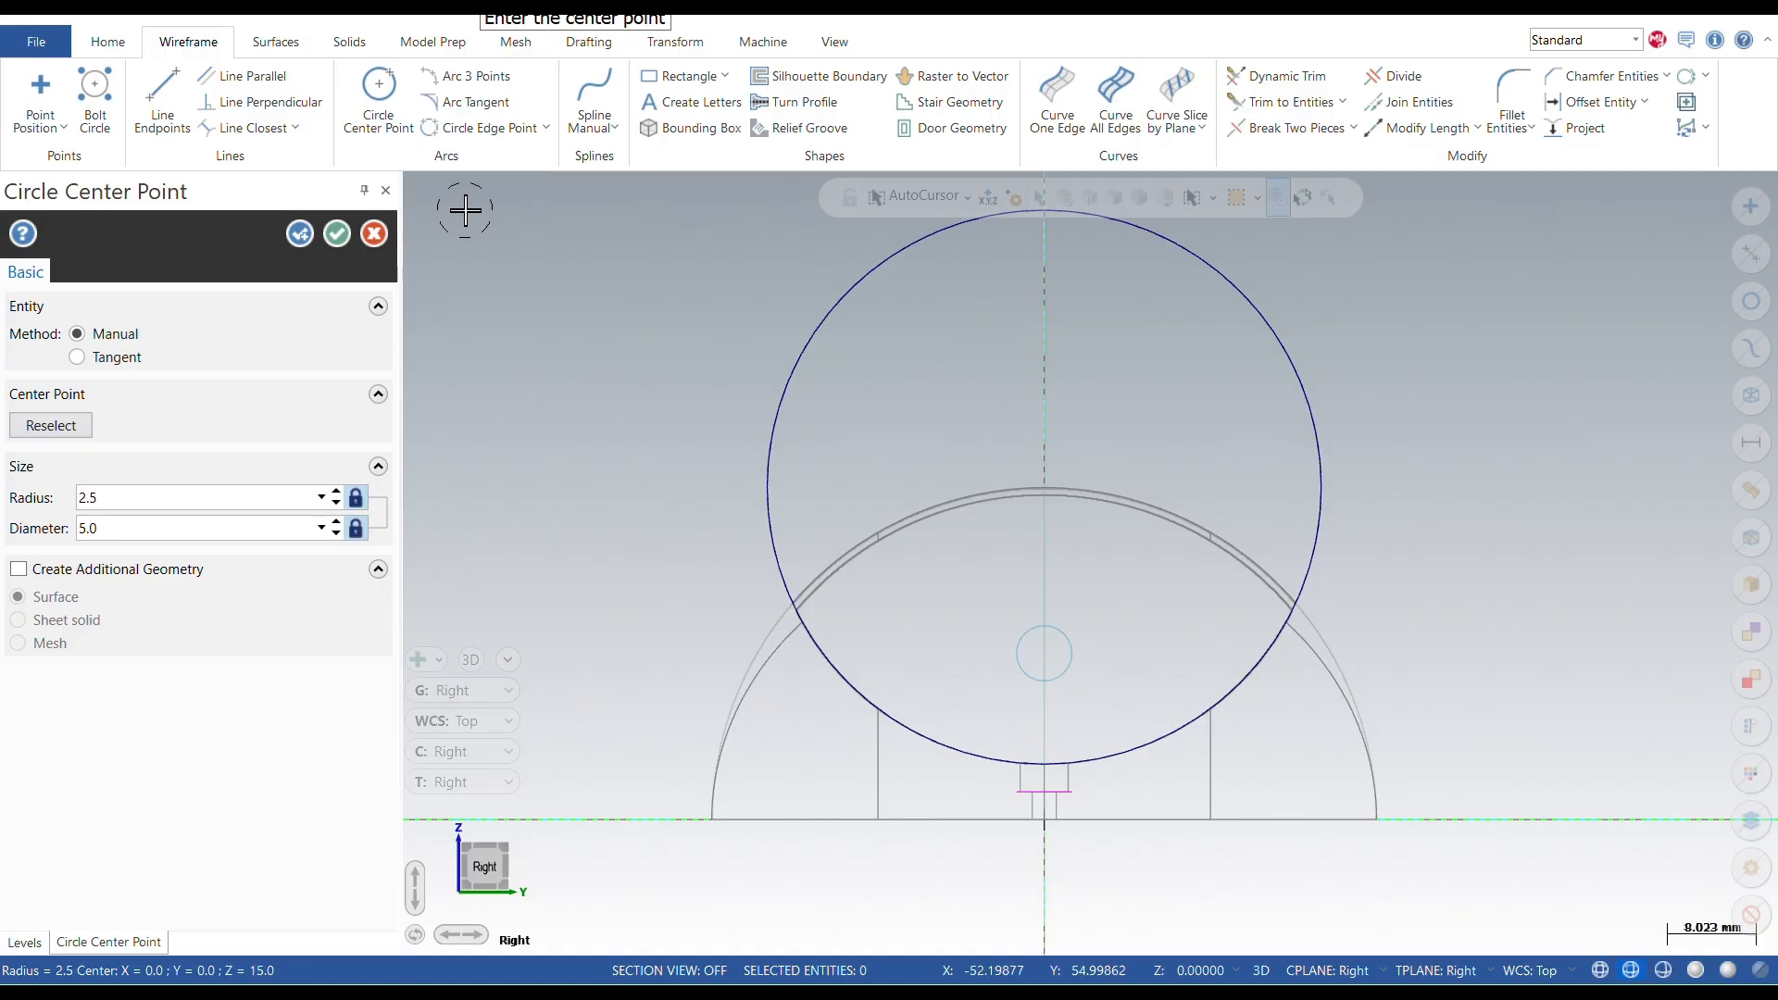
click(343, 232)
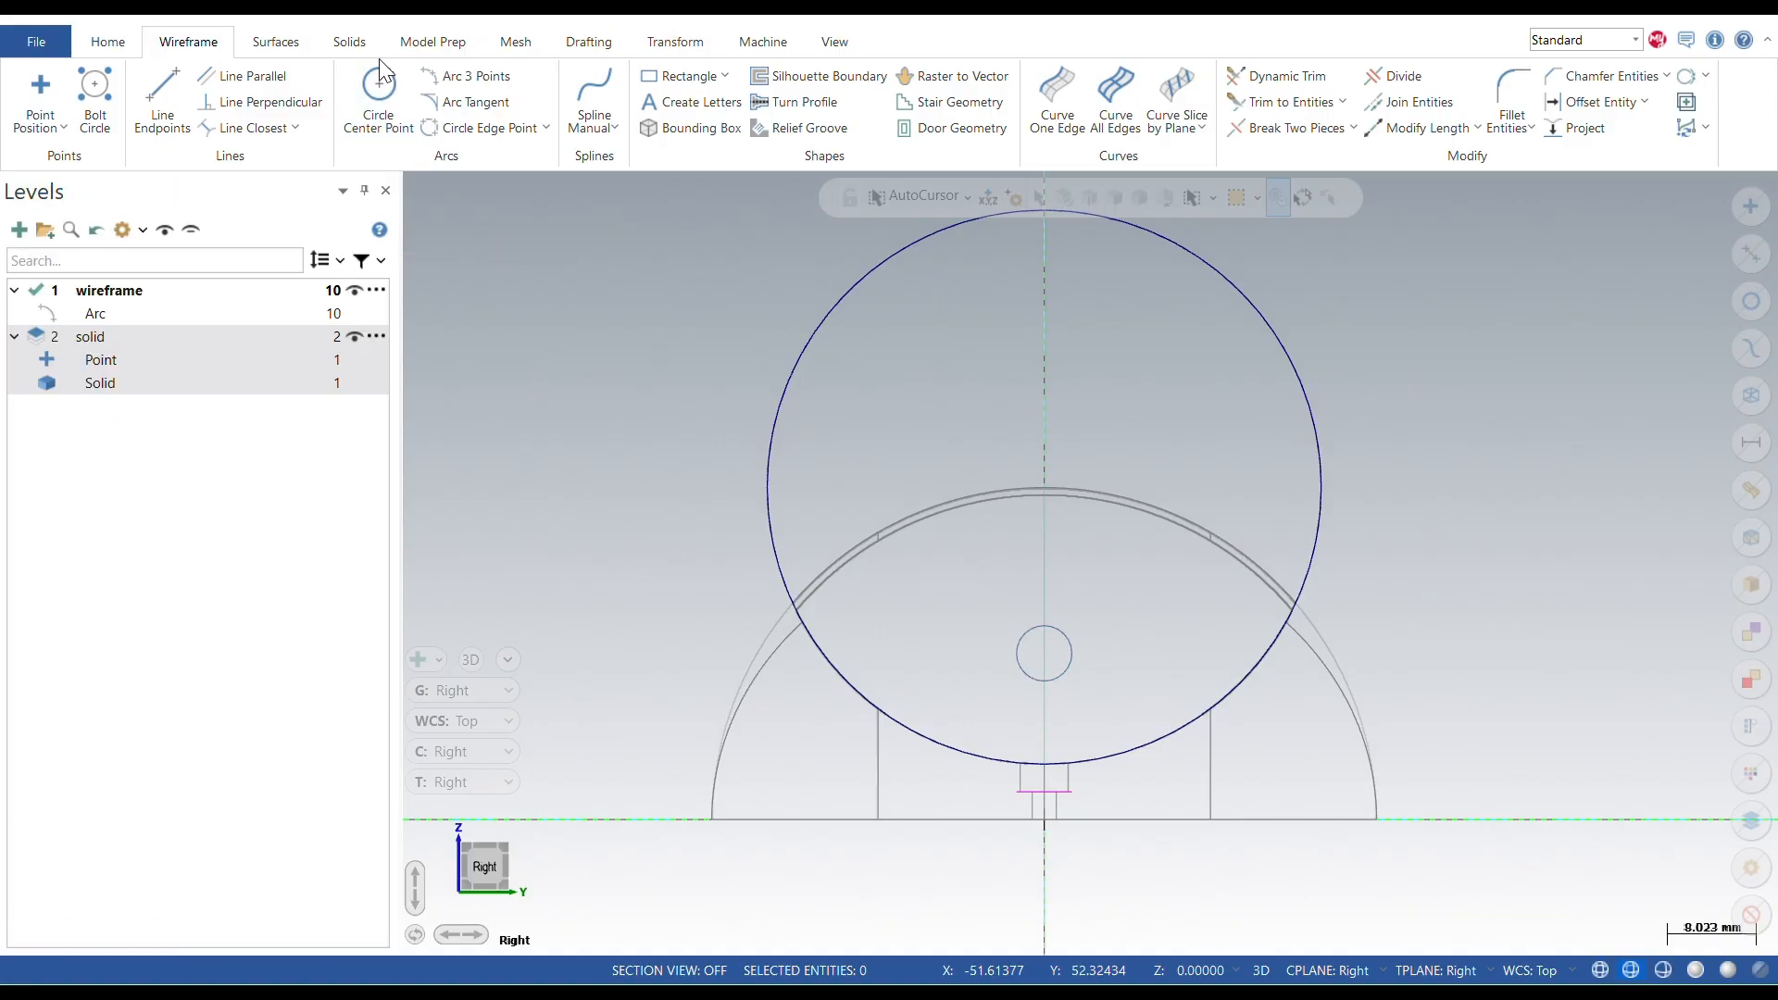
Step: Extrude the 5 mm circle on the Right plane as a 23.5 mm cut in both directions through the solid
click(345, 45)
click(196, 107)
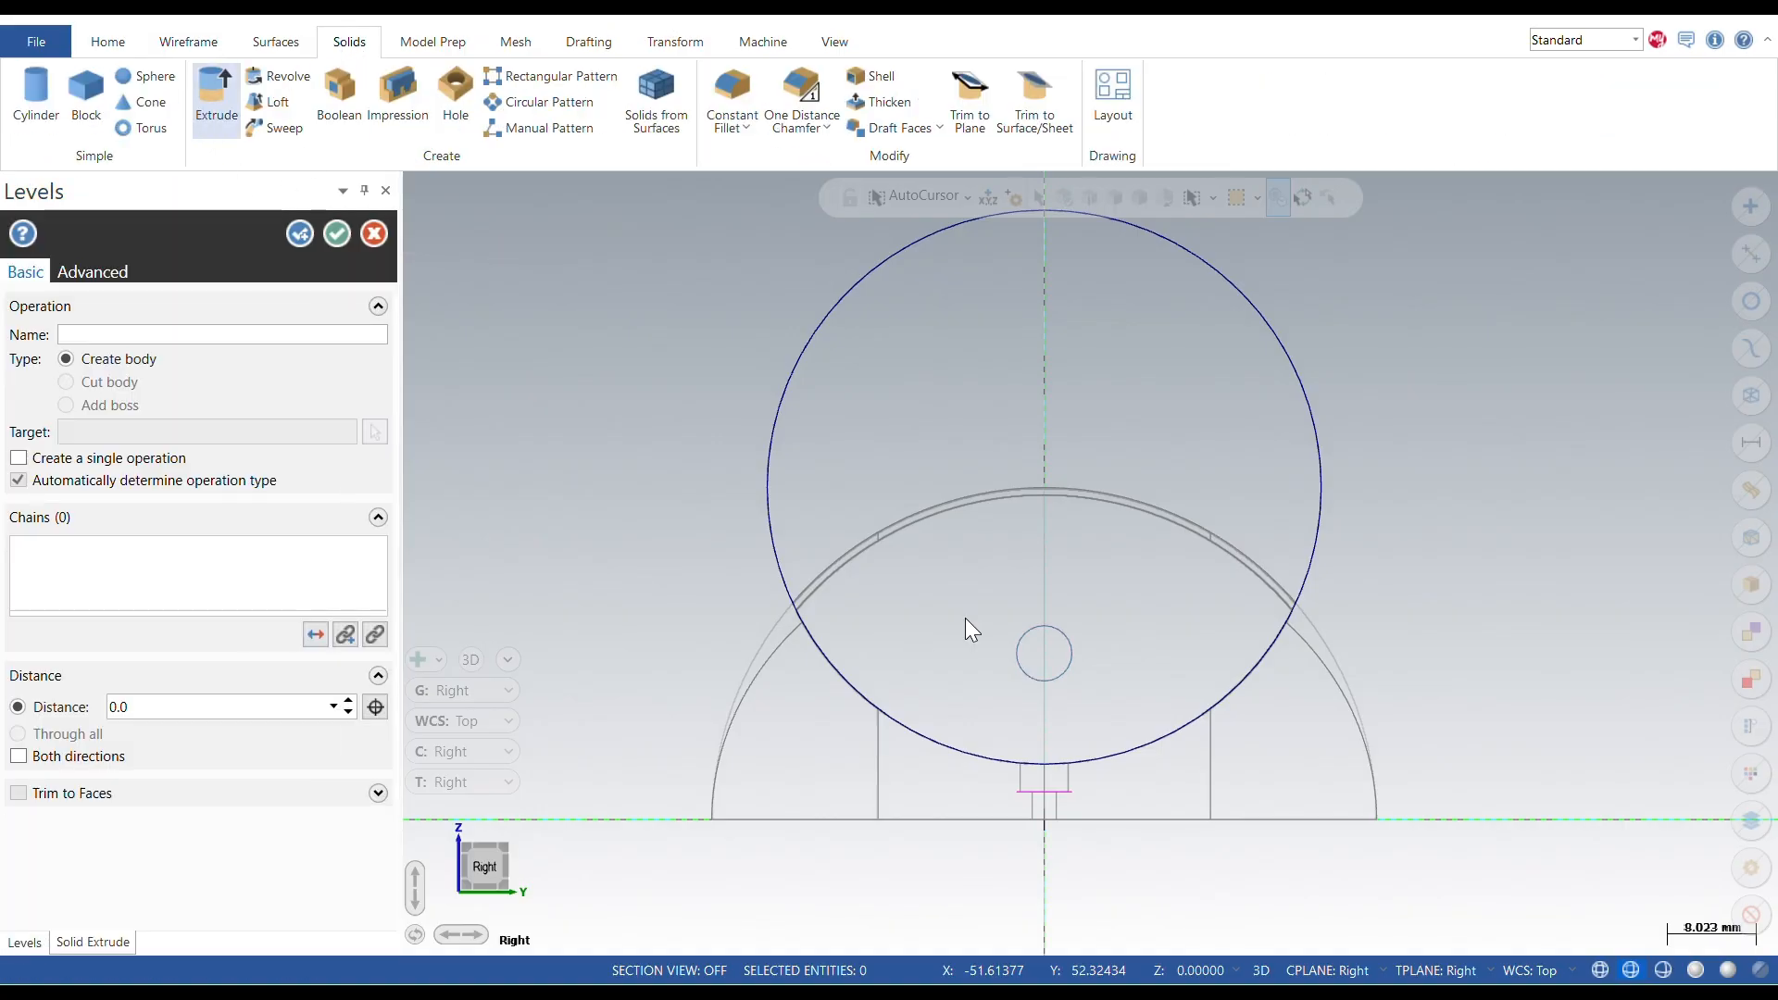
click(1017, 652)
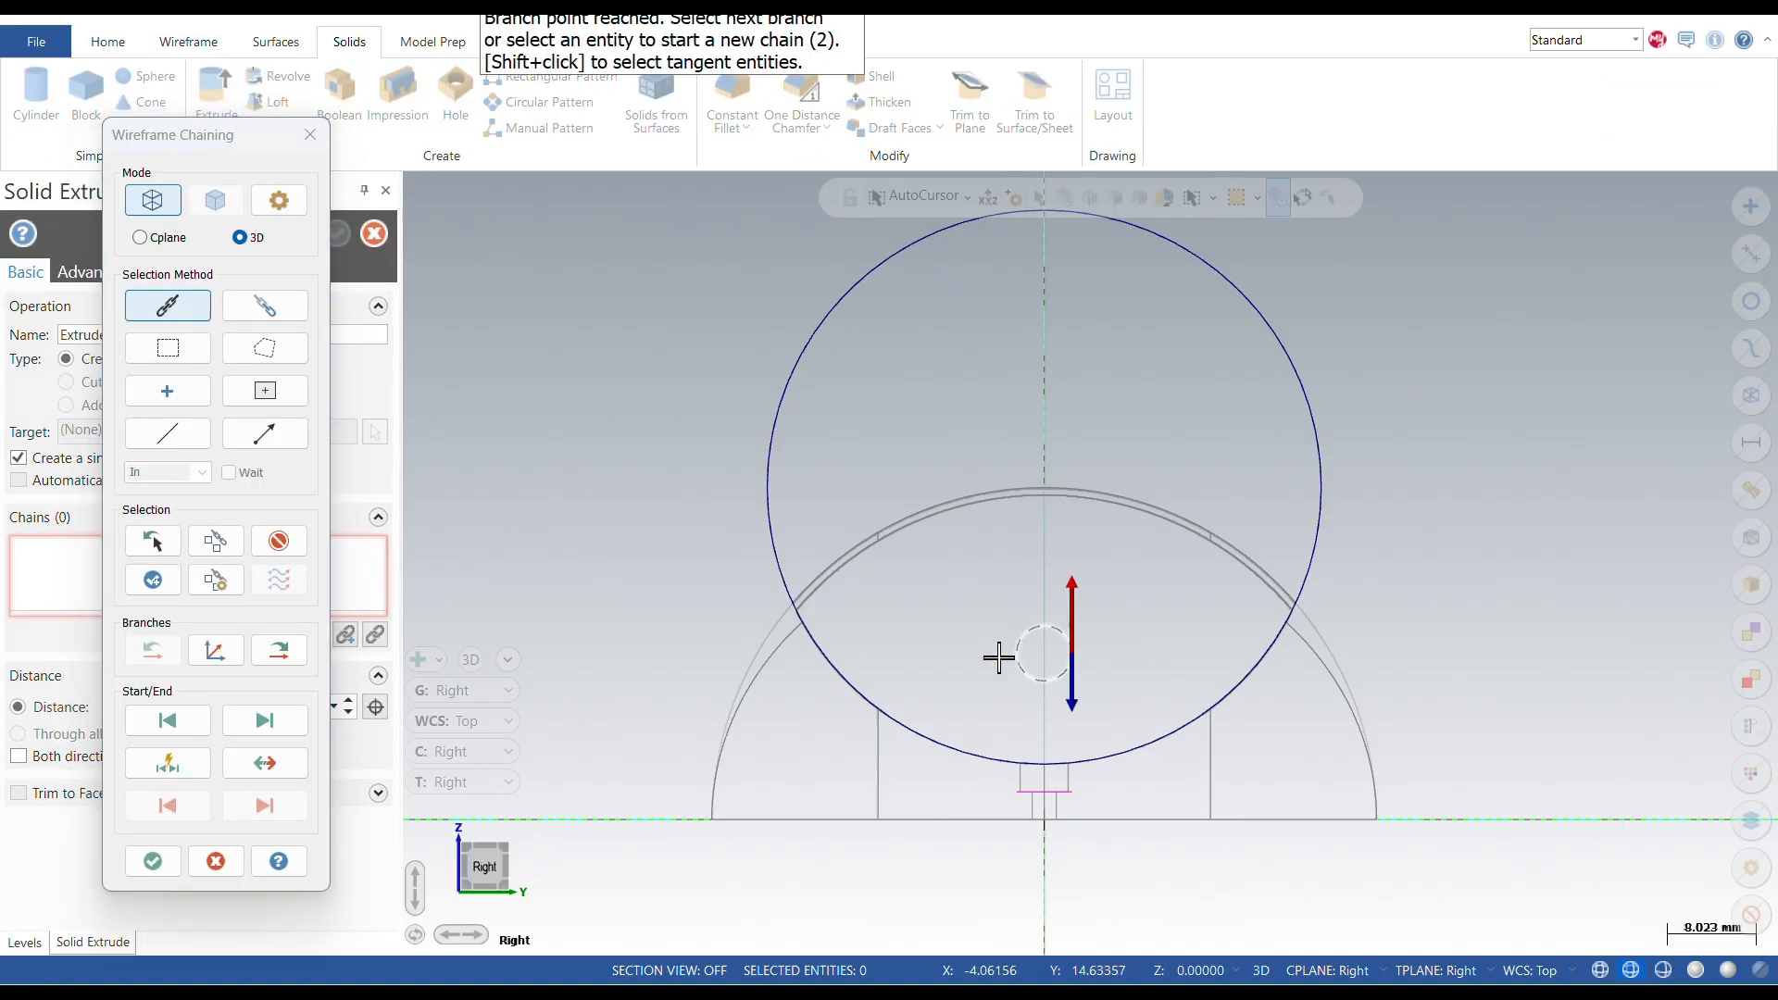
click(140, 865)
middle_drag(1039, 690, 924, 719)
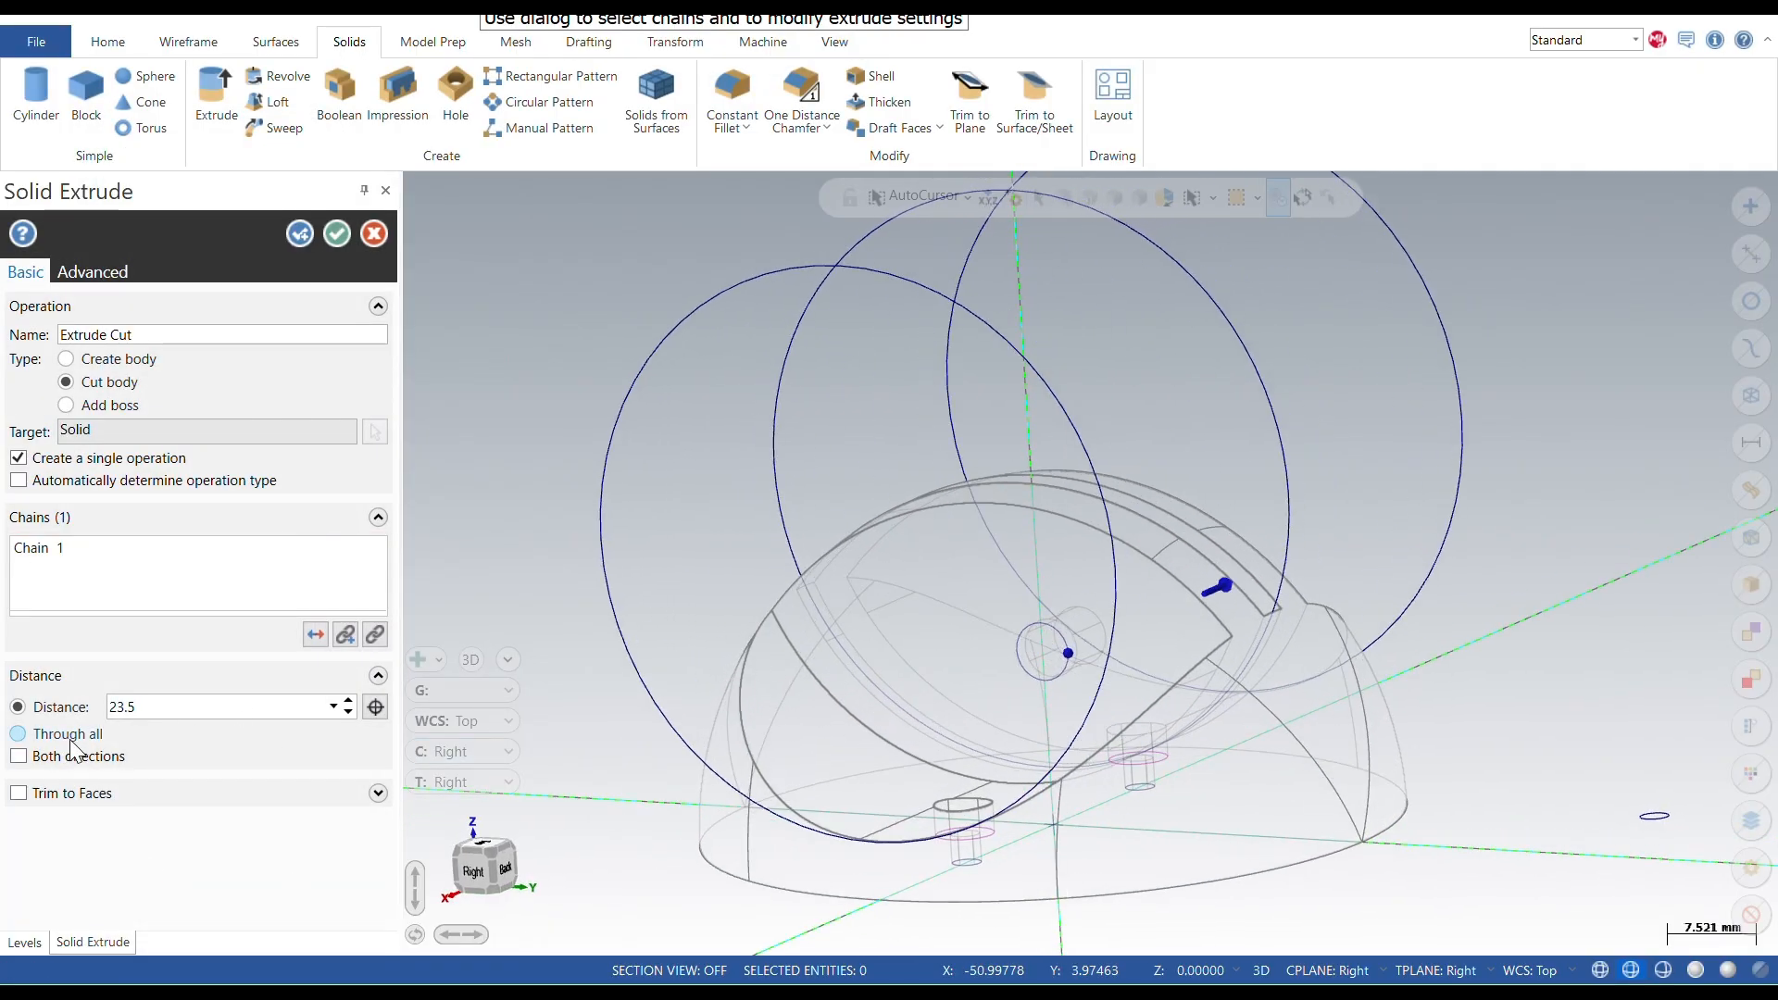
click(18, 756)
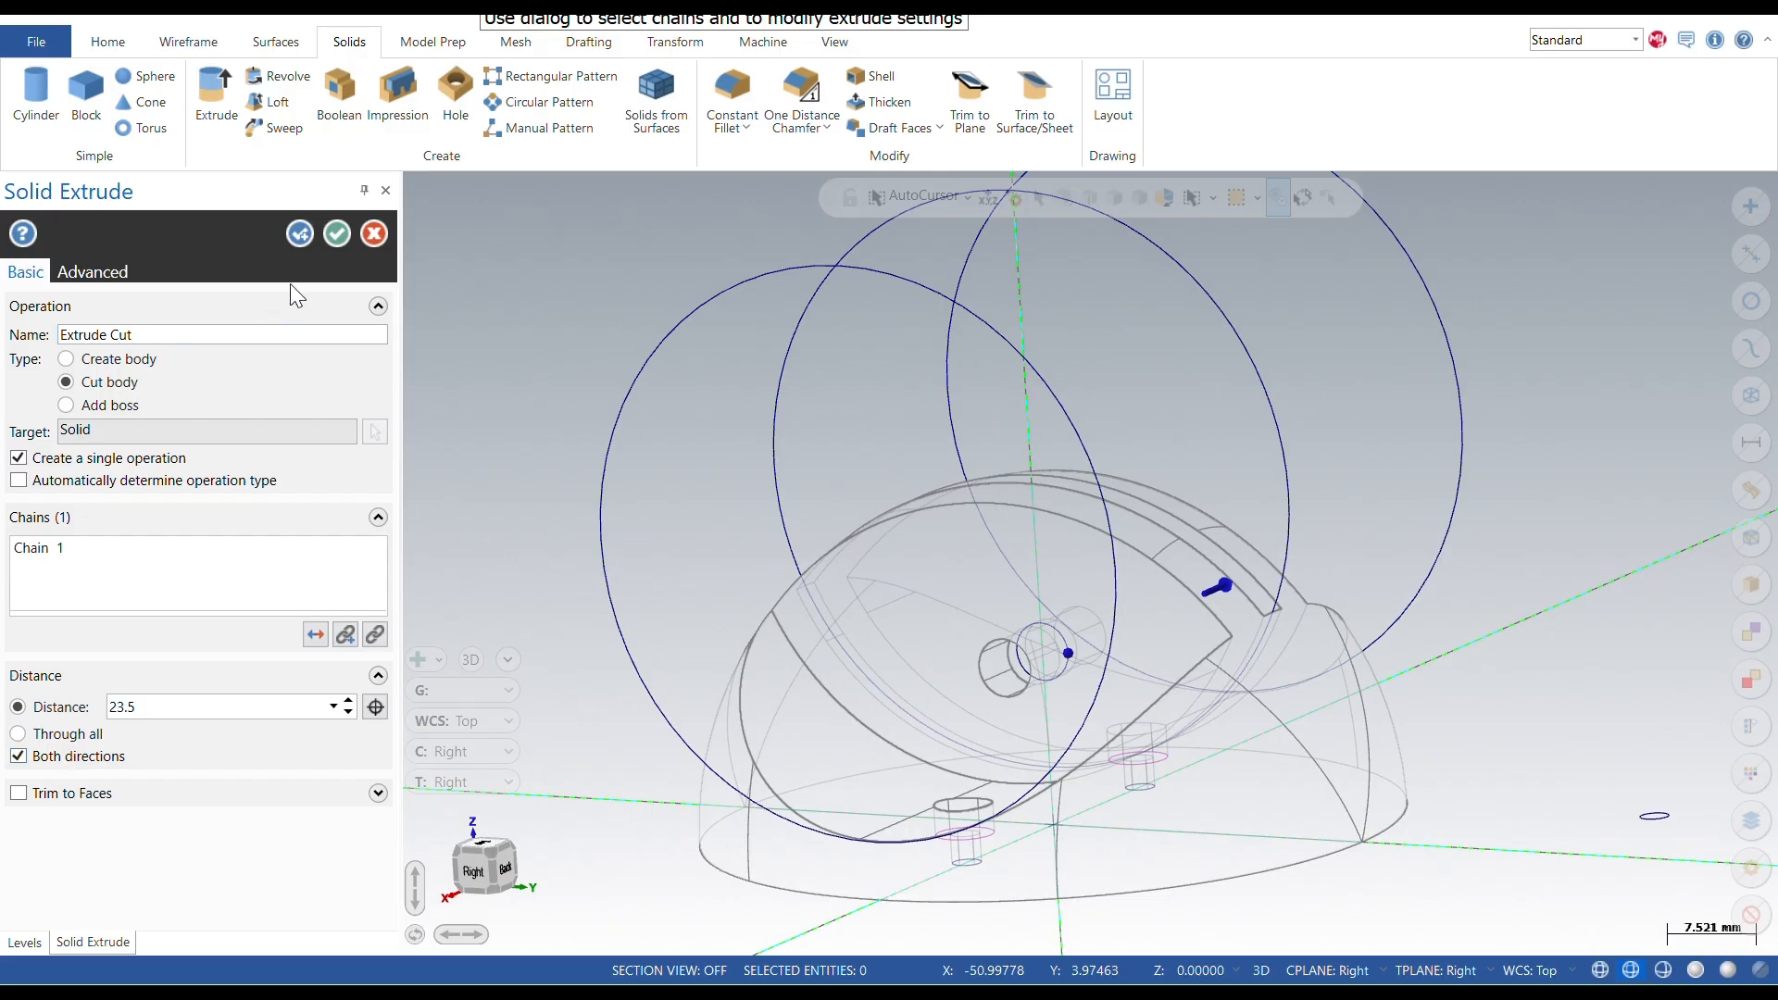
click(339, 237)
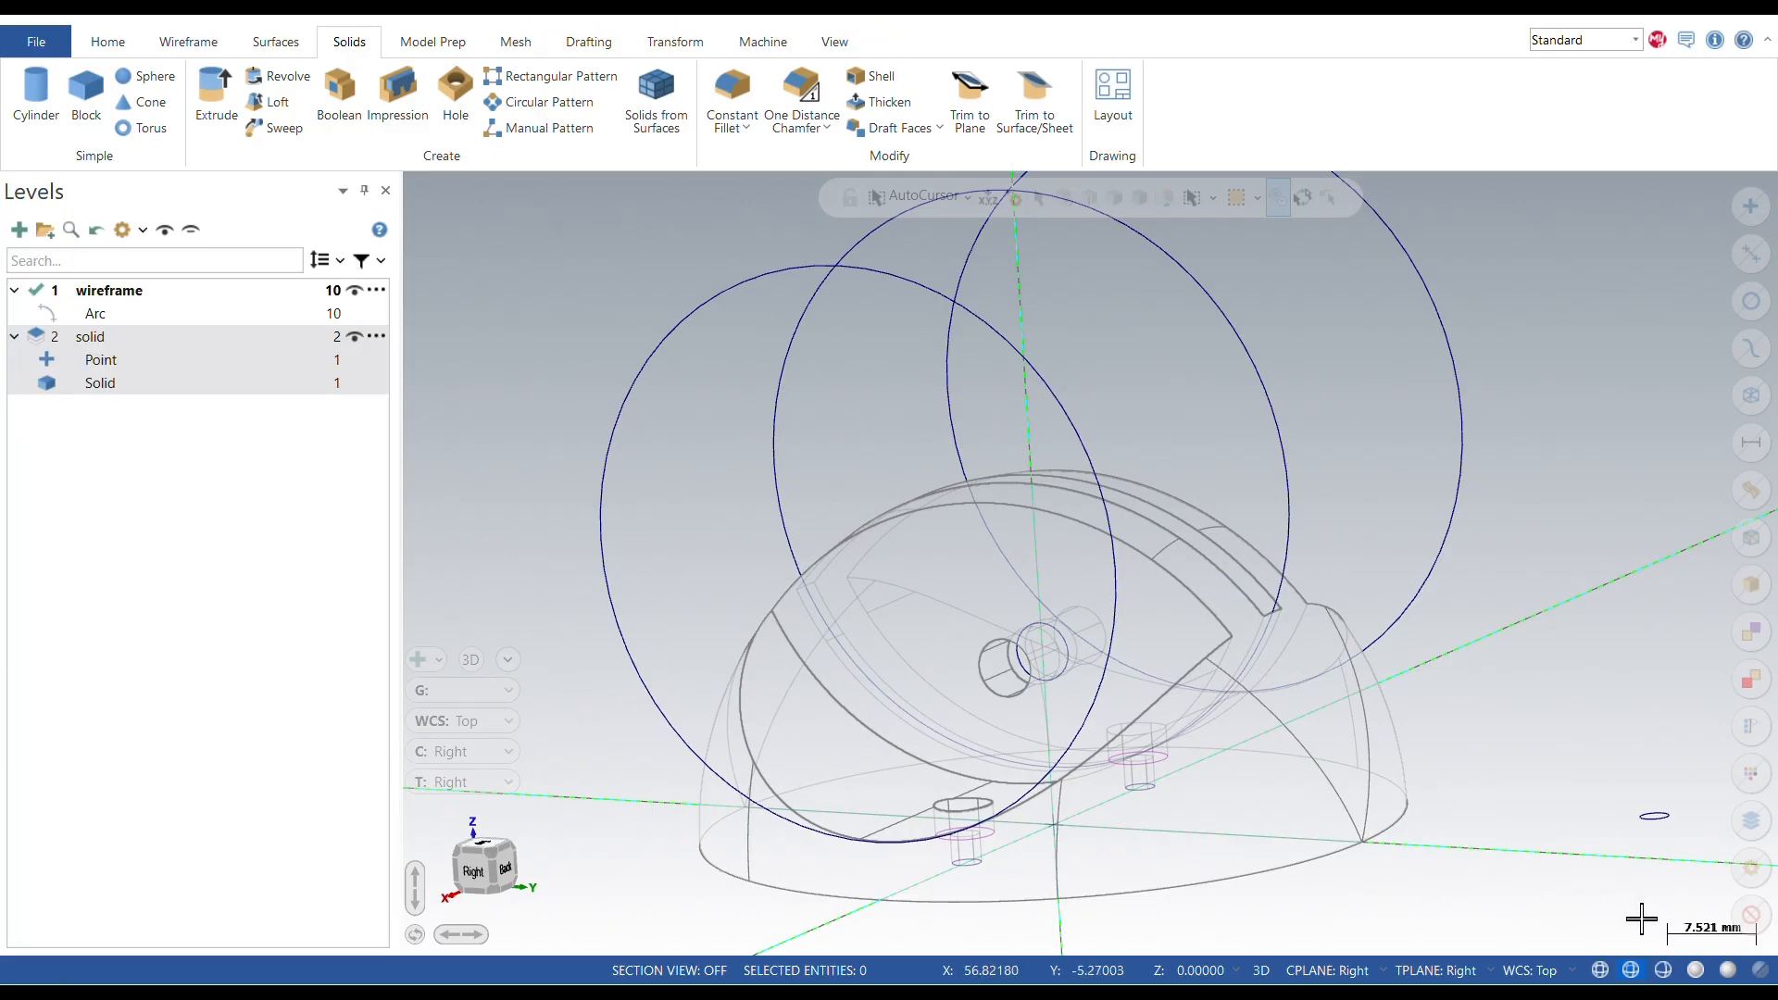
click(1724, 970)
Step: Make the solid level the active level and hide the wireframe level
scroll(1114, 593, up, 2)
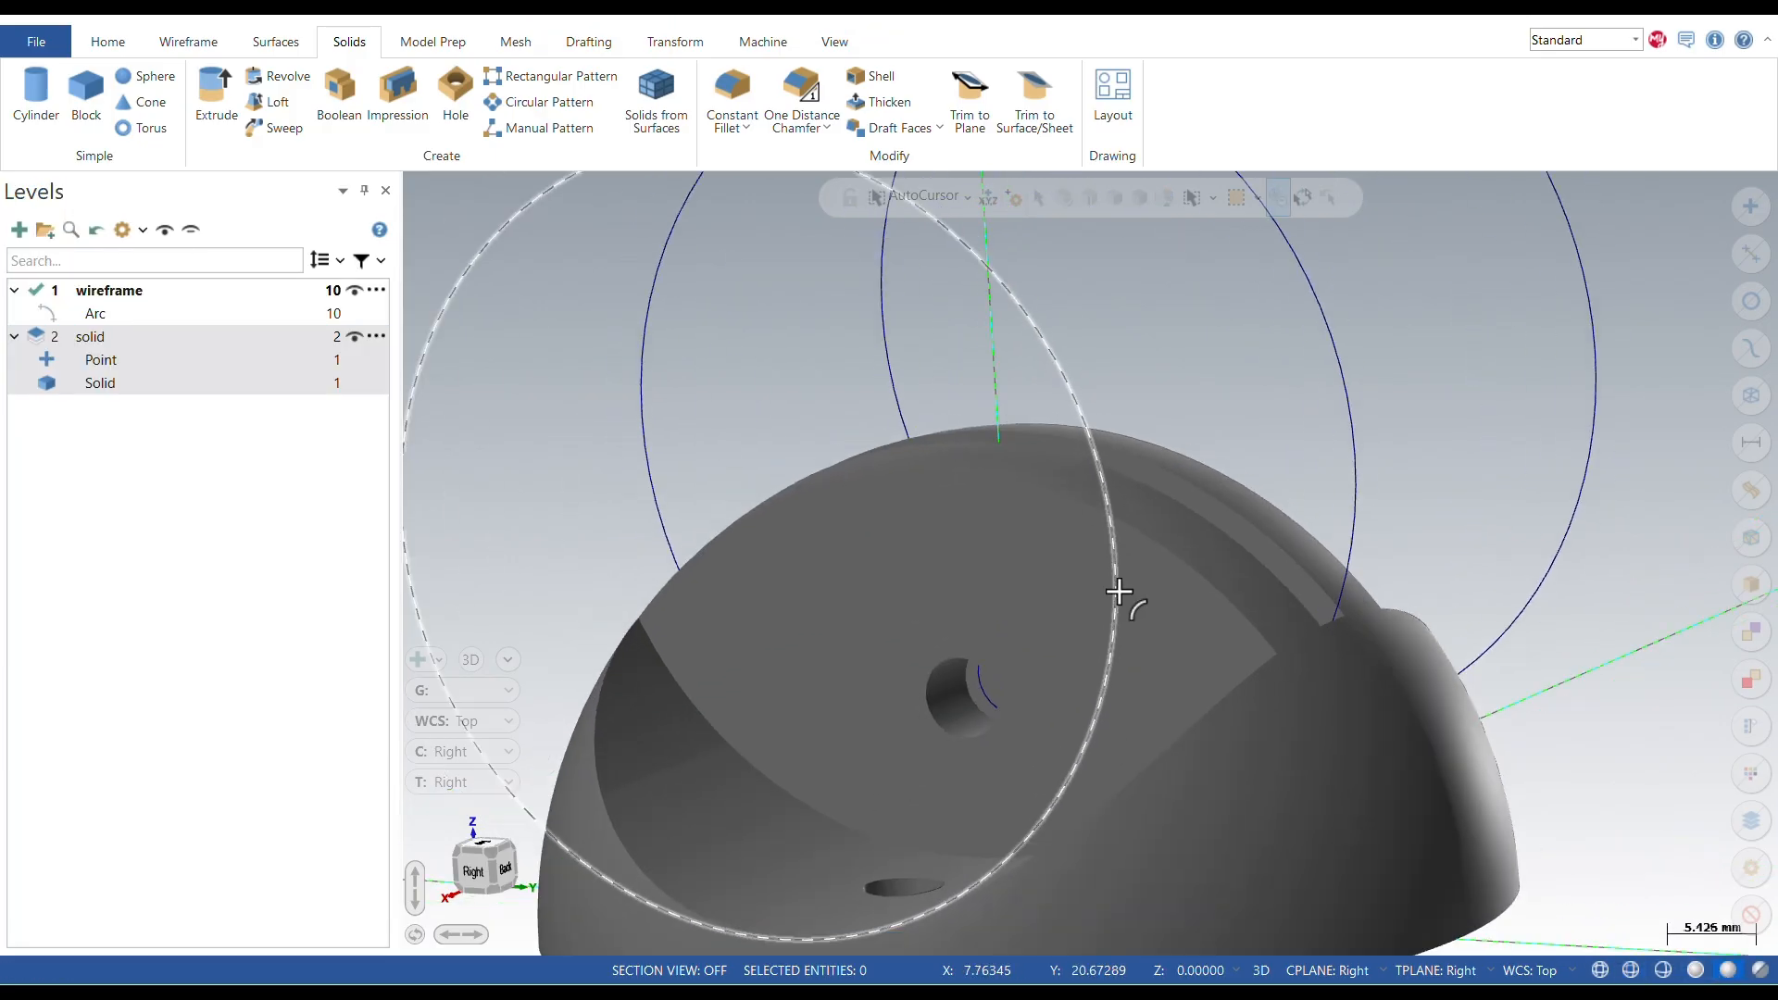
scroll(1112, 555, down, 2)
middle_drag(1113, 539, 1297, 750)
scroll(1206, 524, up, 1)
scroll(1206, 524, down, 5)
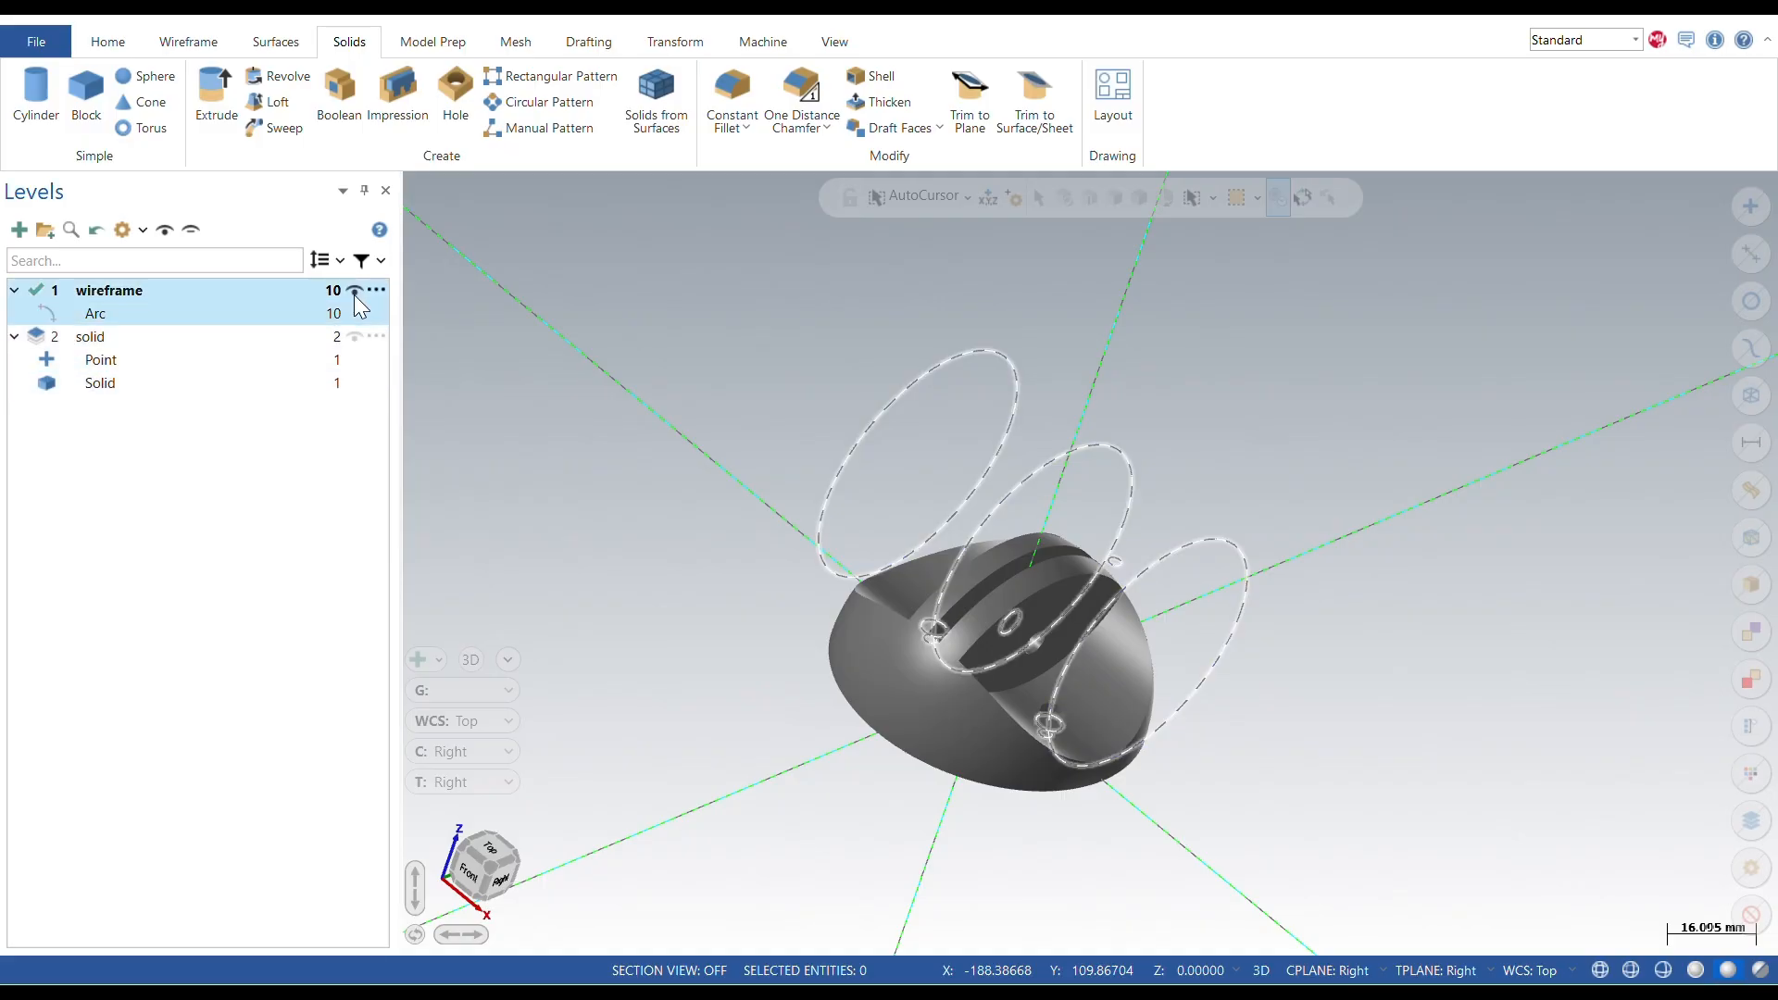
click(35, 338)
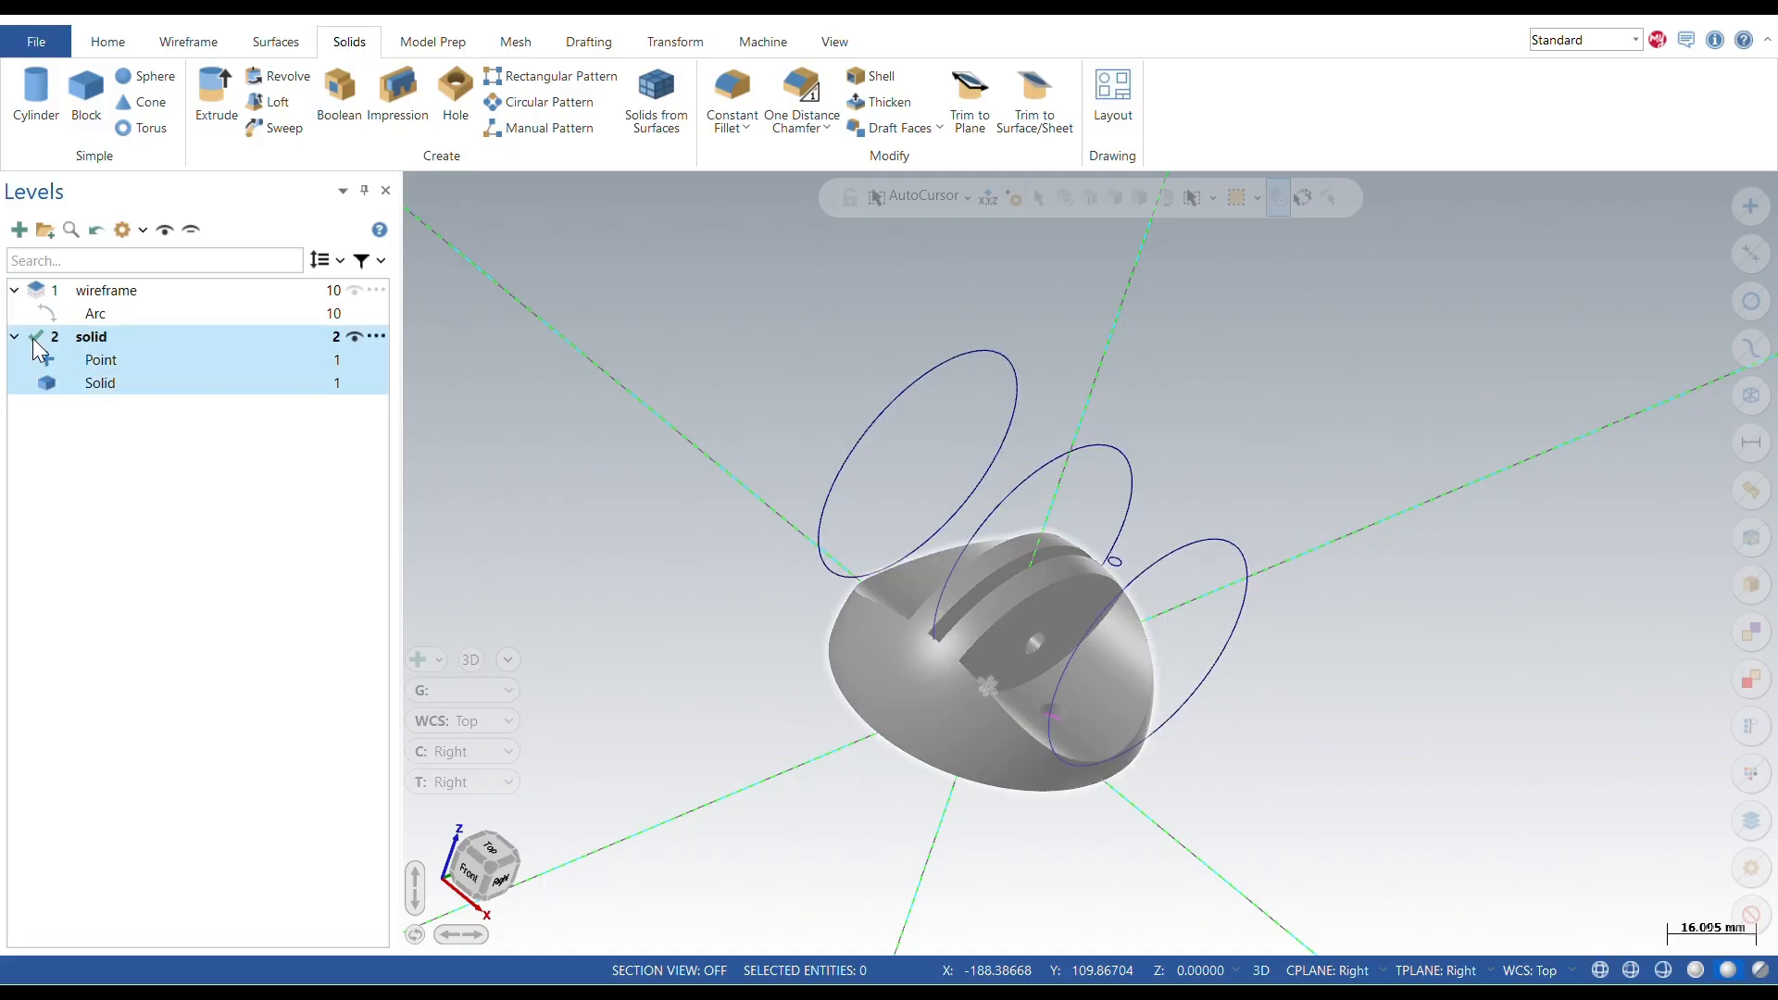
click(355, 289)
middle_drag(997, 608, 1179, 607)
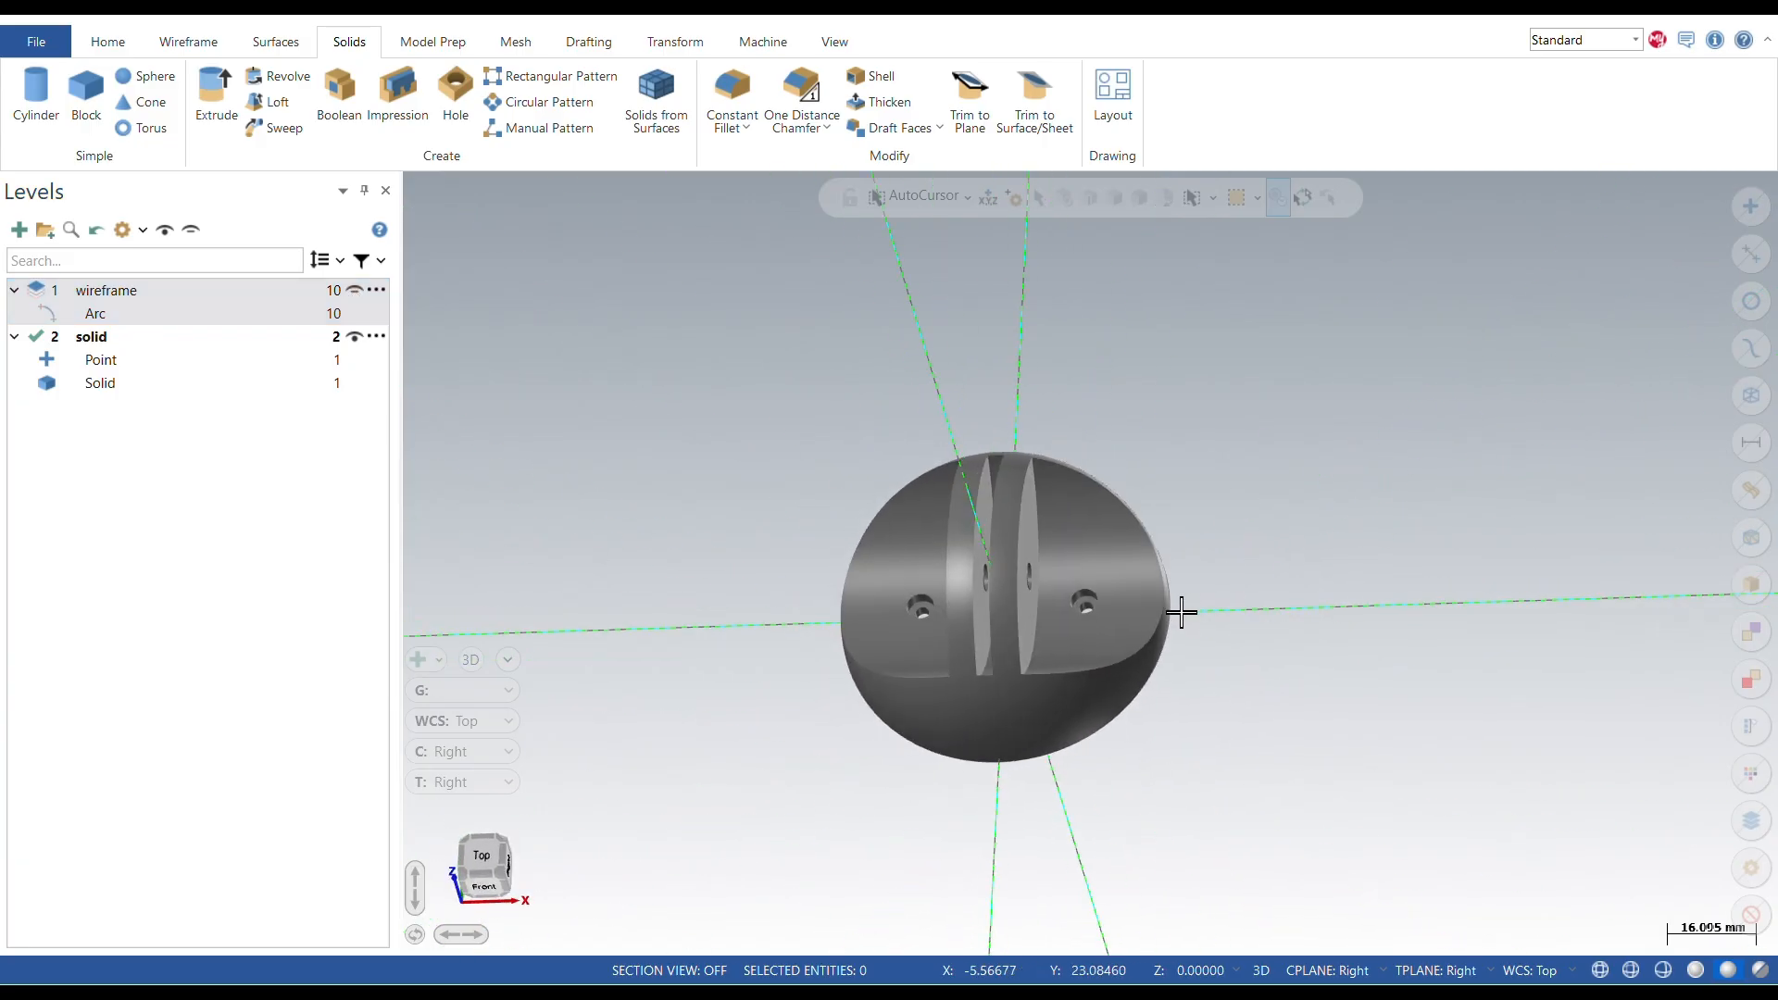
Step: Select the half-sphere solid and apply a shiny metallic material to it
click(188, 44)
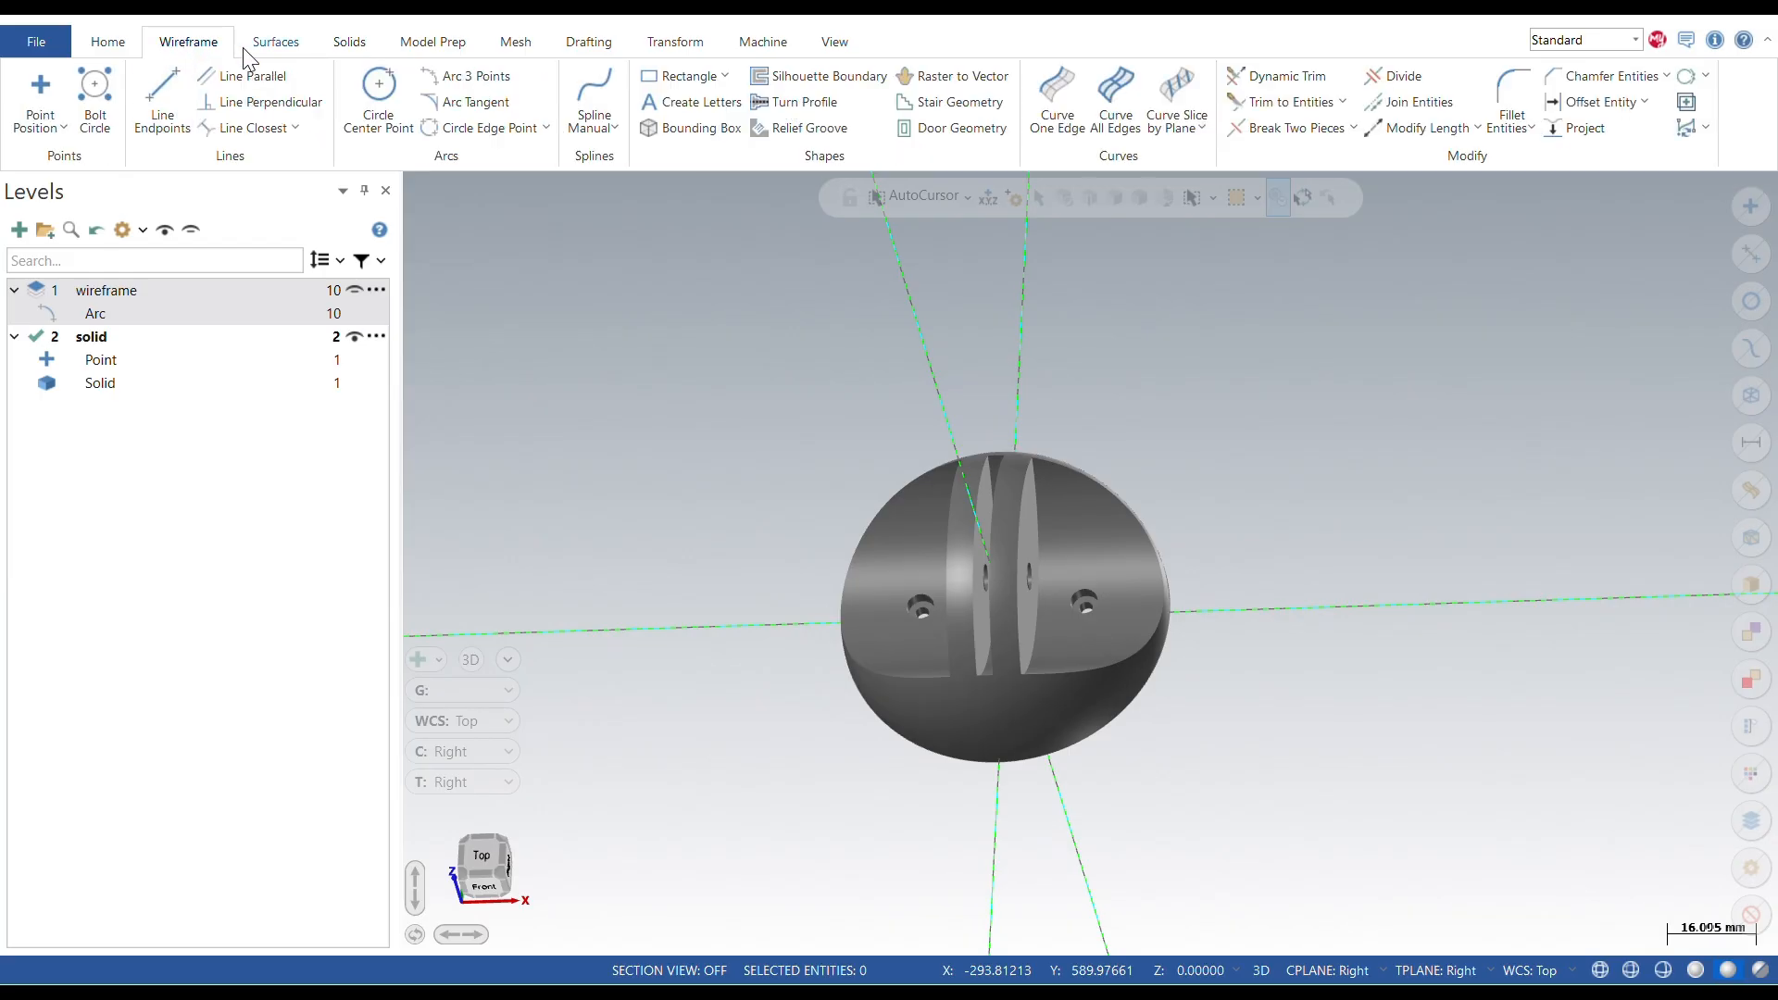
click(108, 43)
click(358, 122)
click(596, 185)
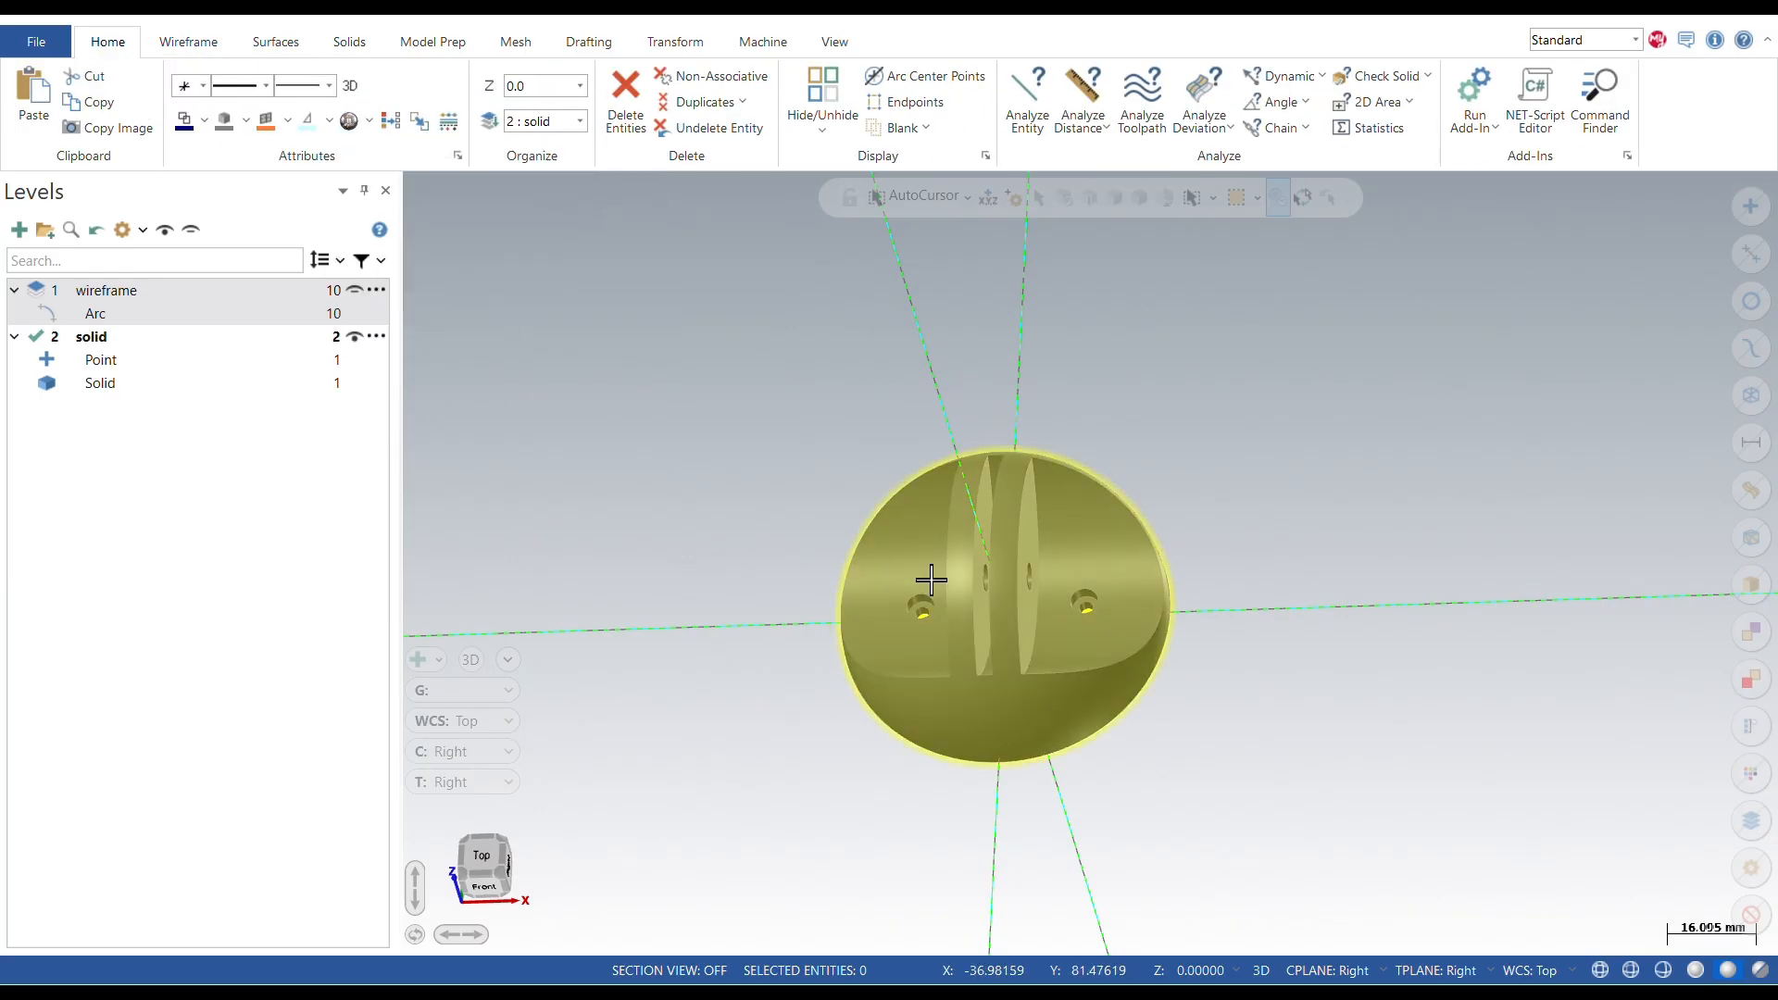
click(926, 587)
click(135, 48)
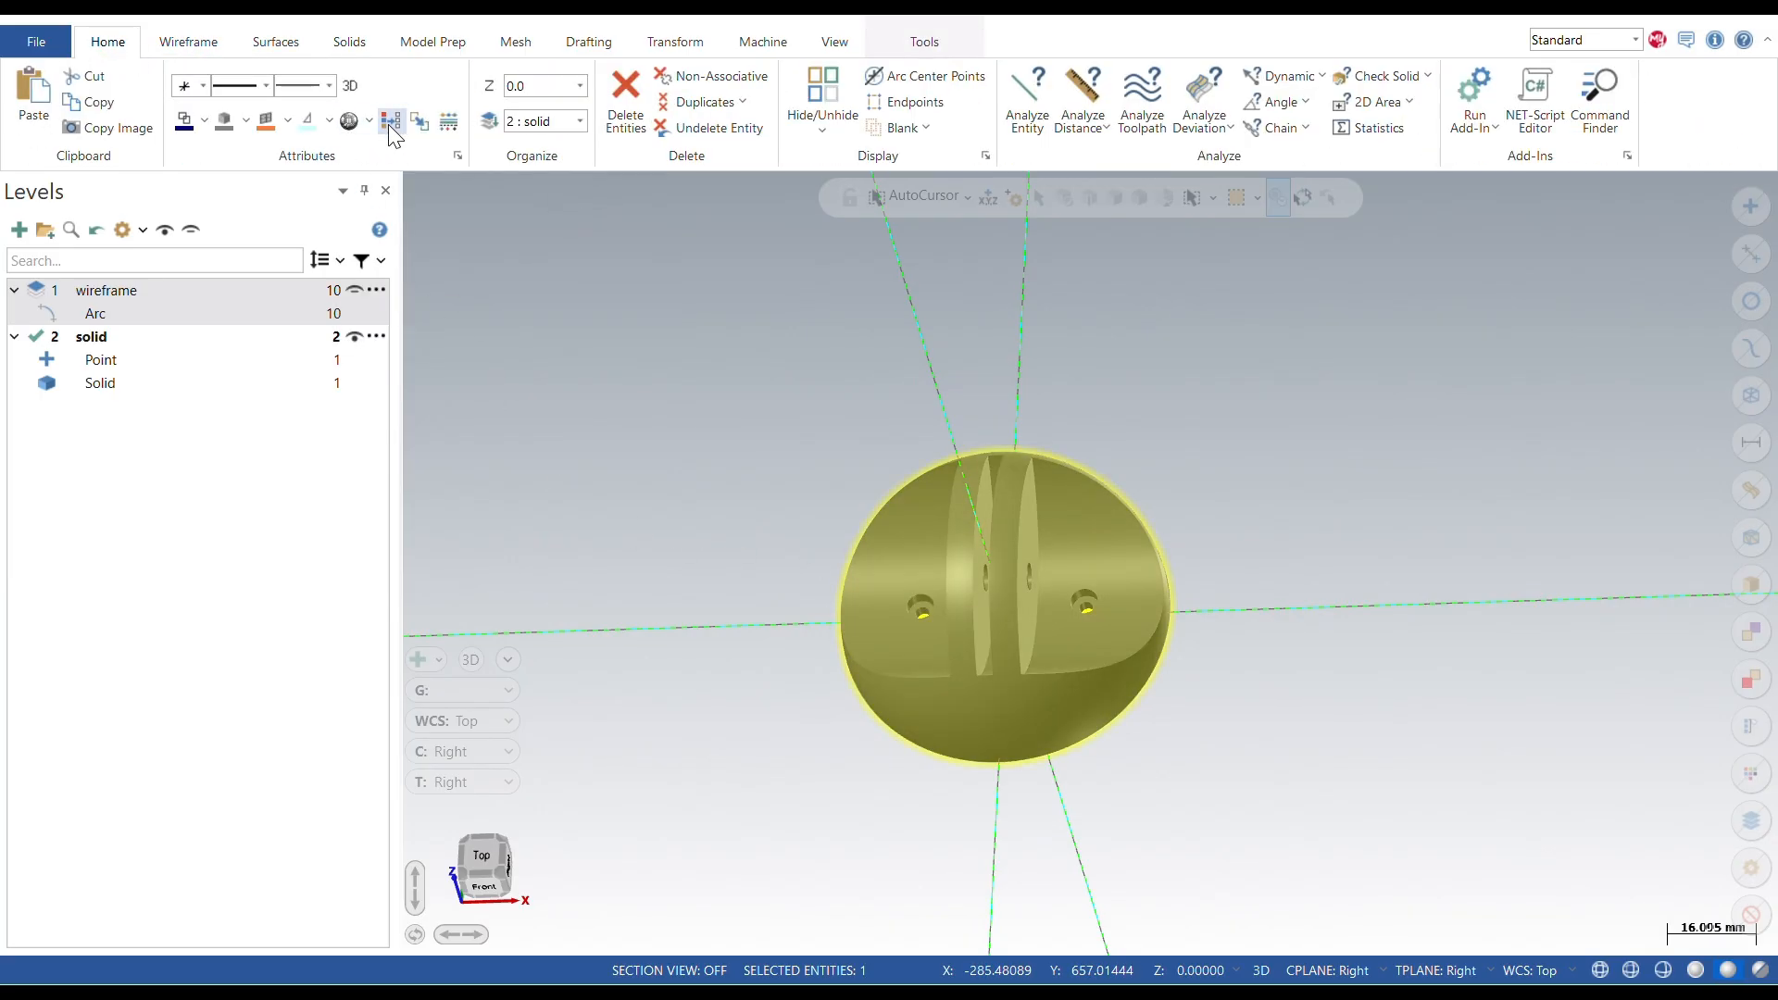
click(361, 121)
click(526, 198)
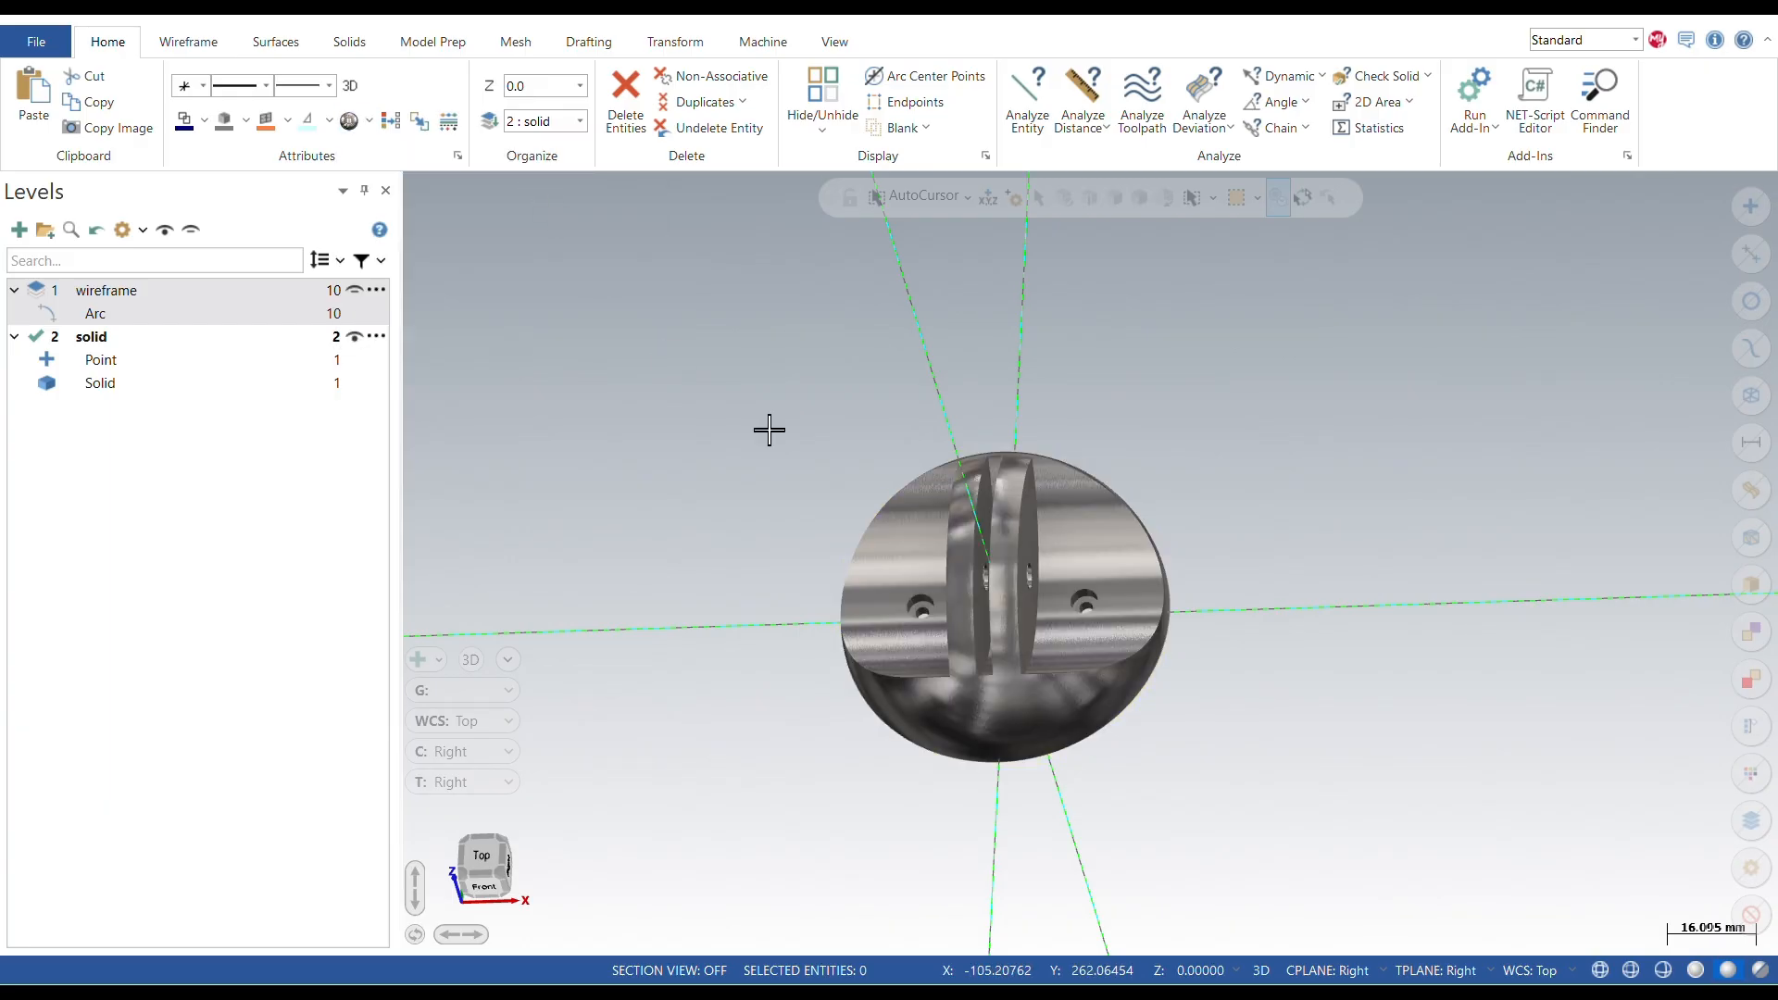
Step: Examine the finished half-sphere's groove, side cuts and holes from the isometric view and from above
middle_drag(768, 430, 1309, 519)
right_click(1309, 516)
click(1370, 715)
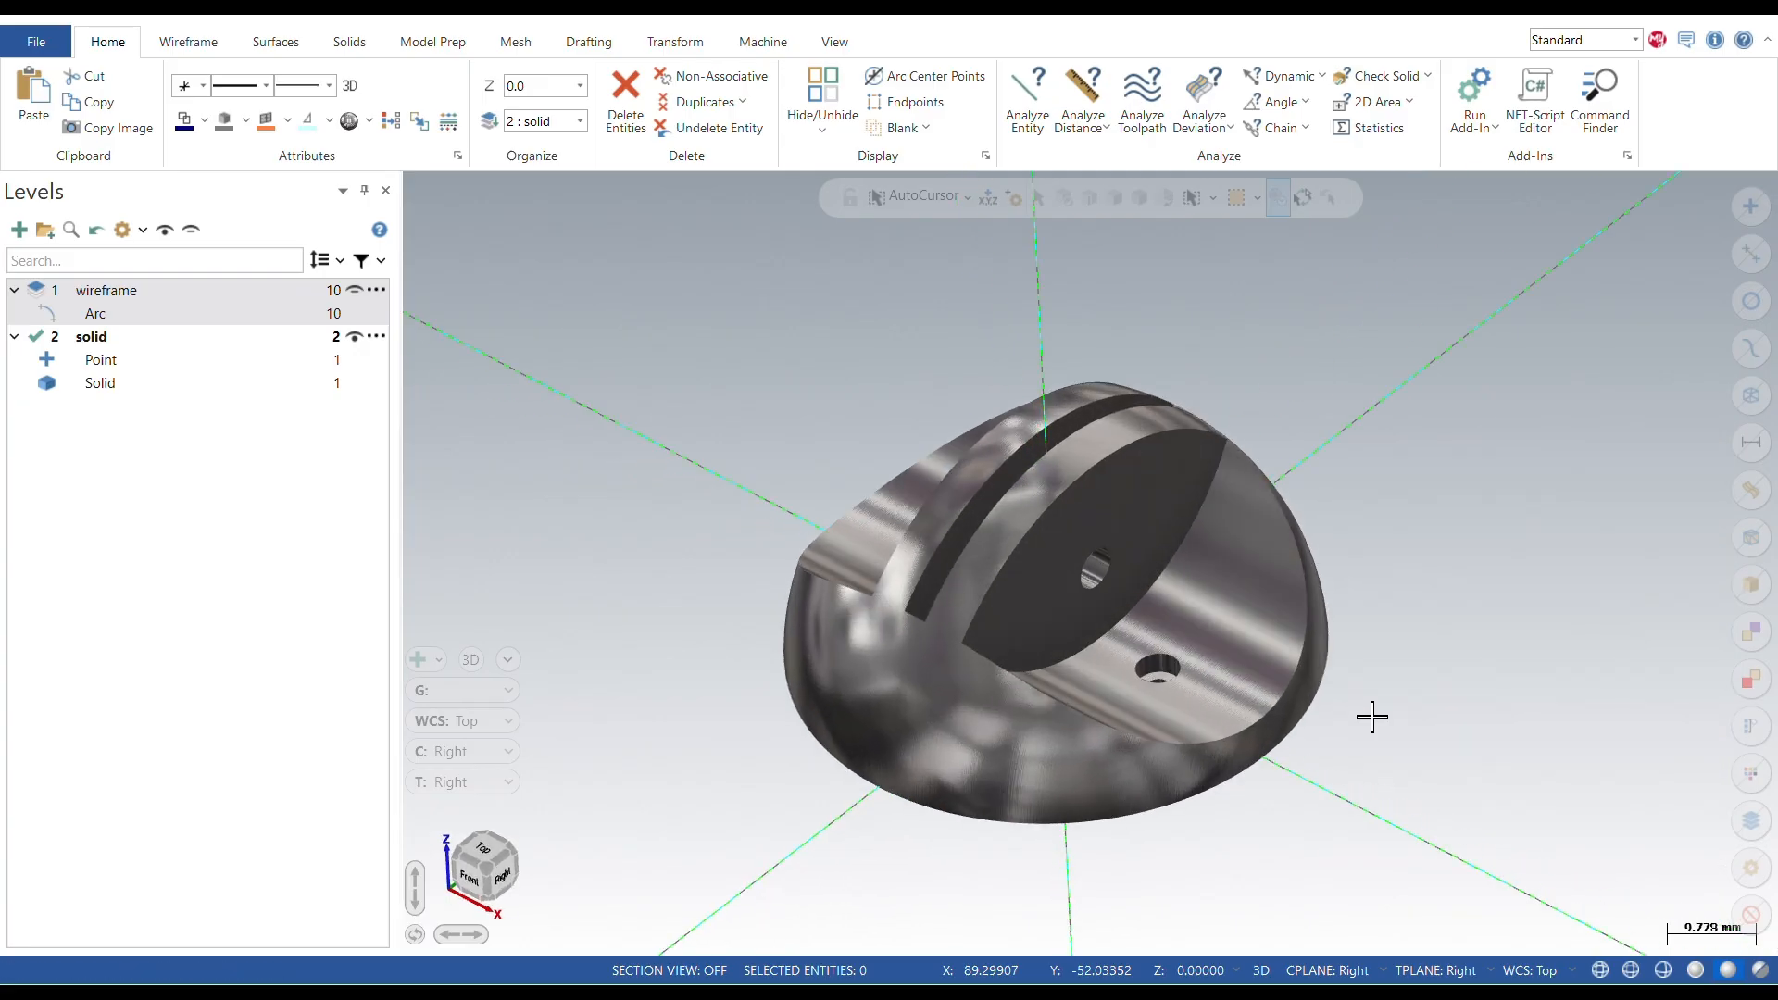
scroll(989, 591, up, 3)
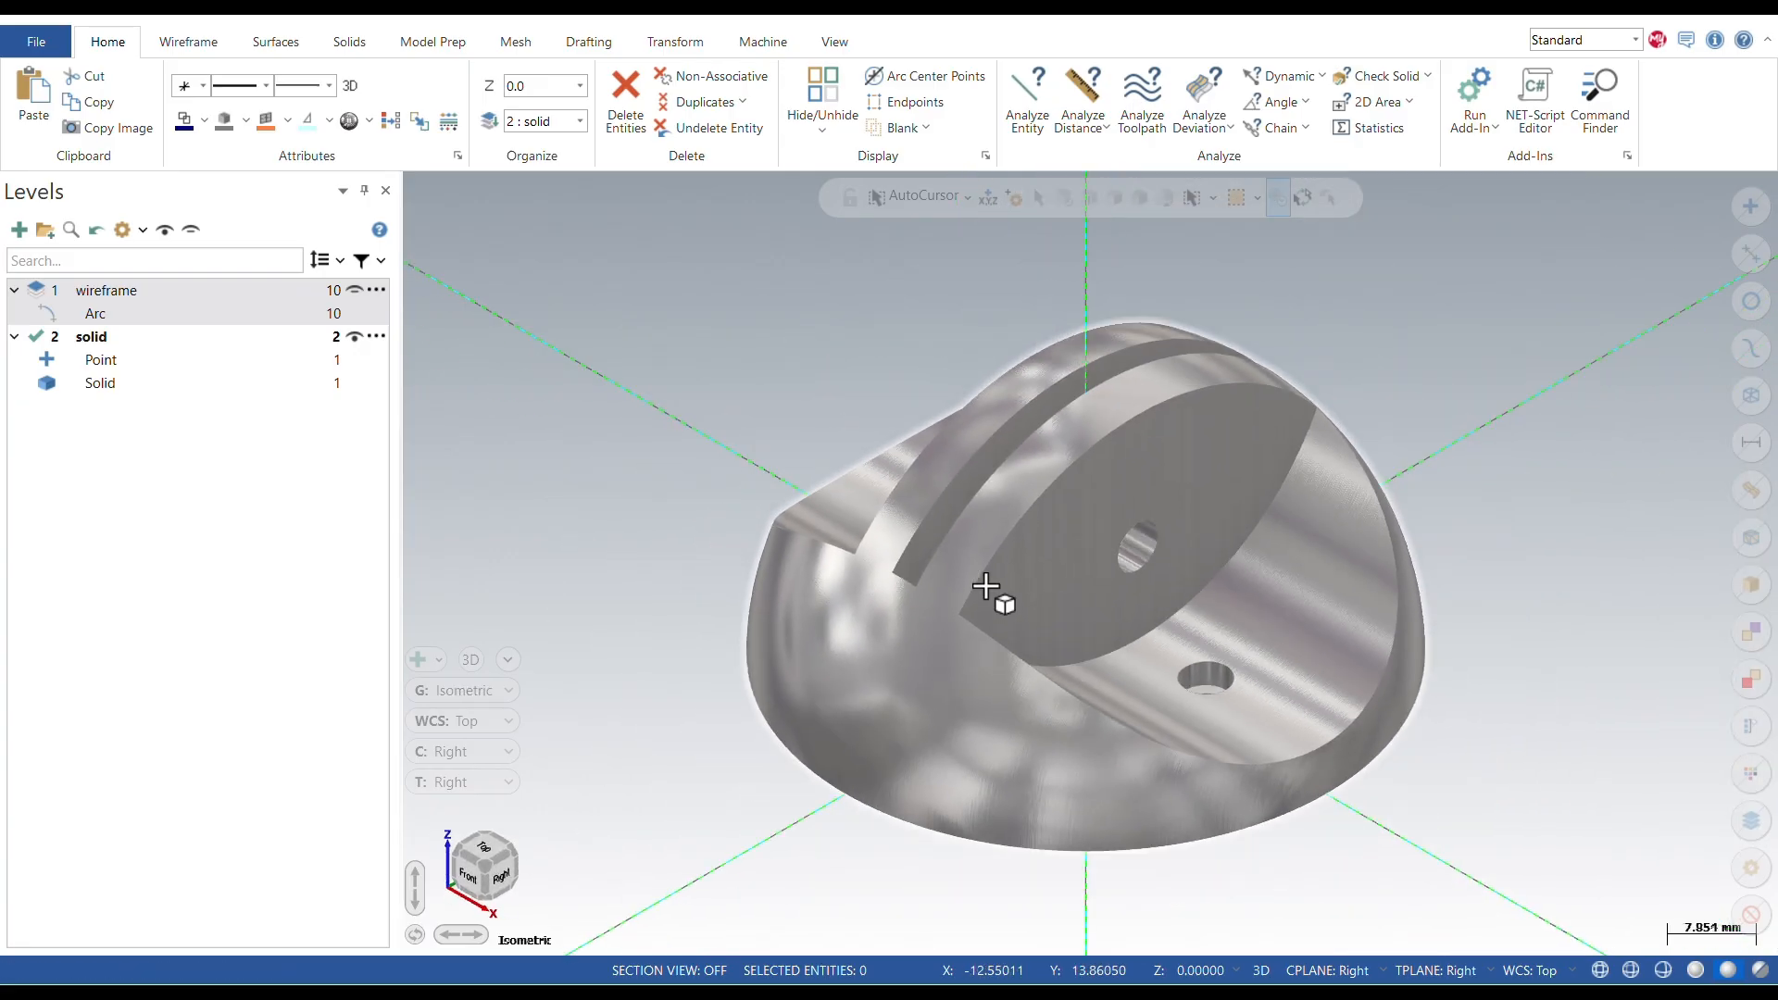
scroll(985, 587, down, 1)
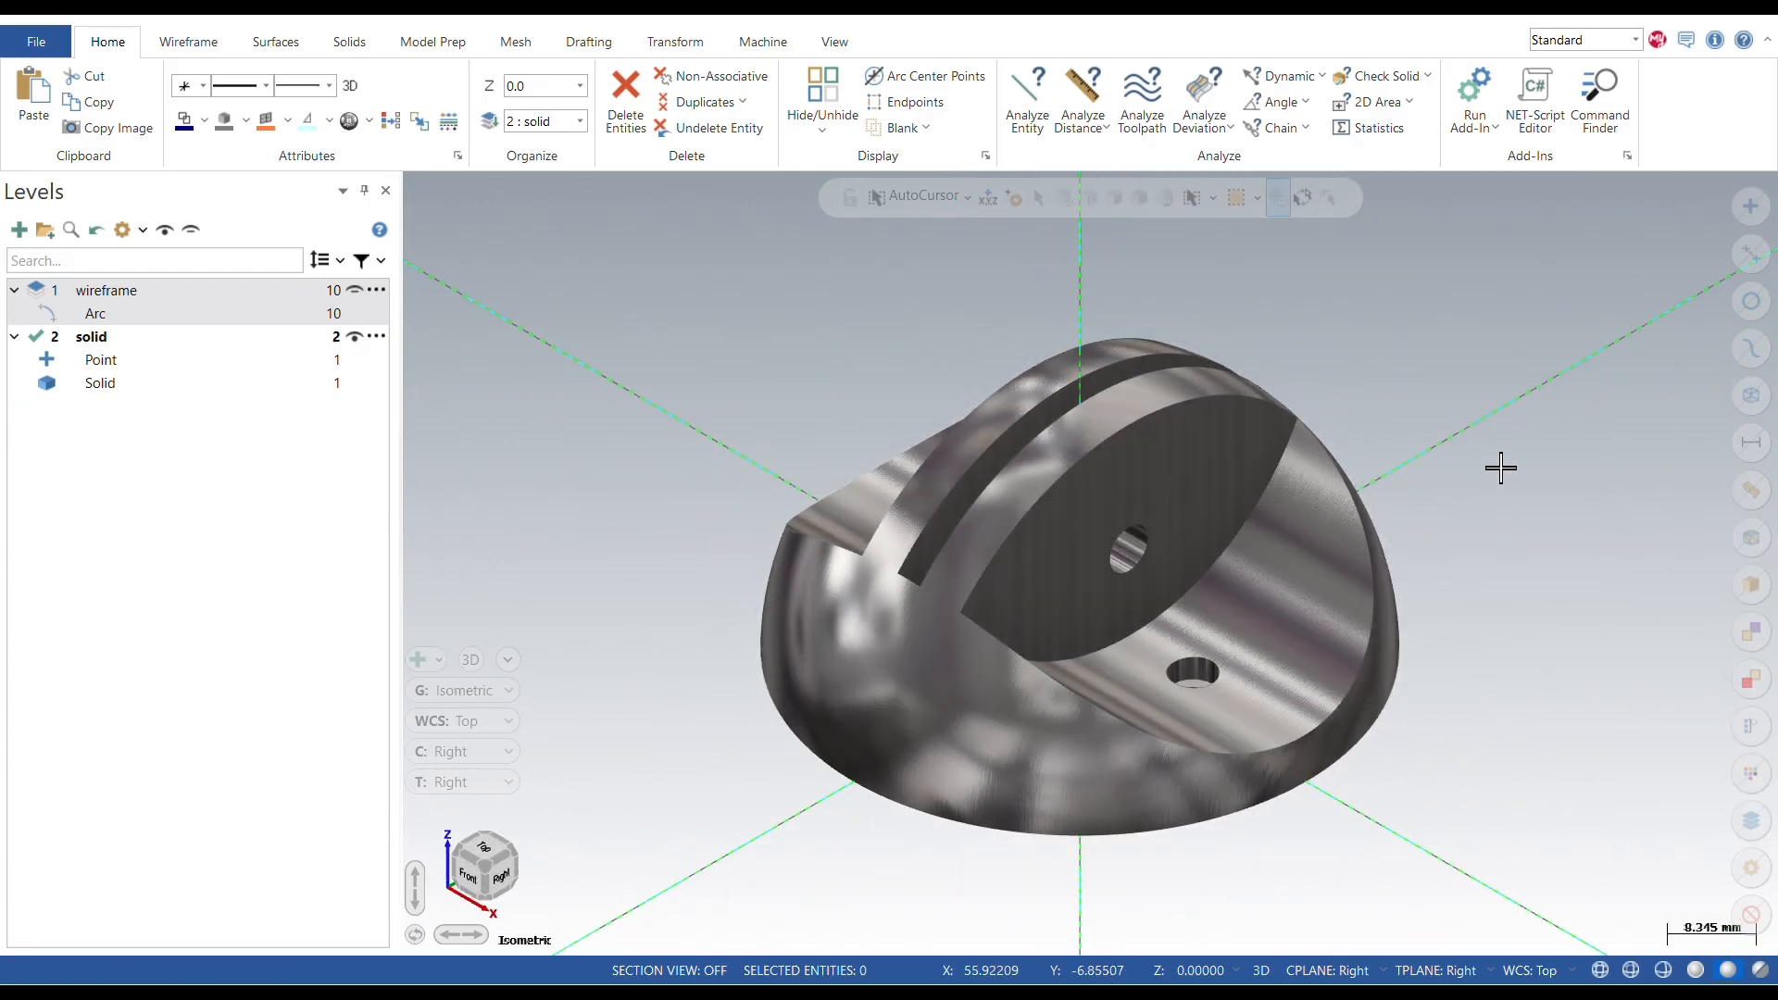
scroll(1365, 500, up, 3)
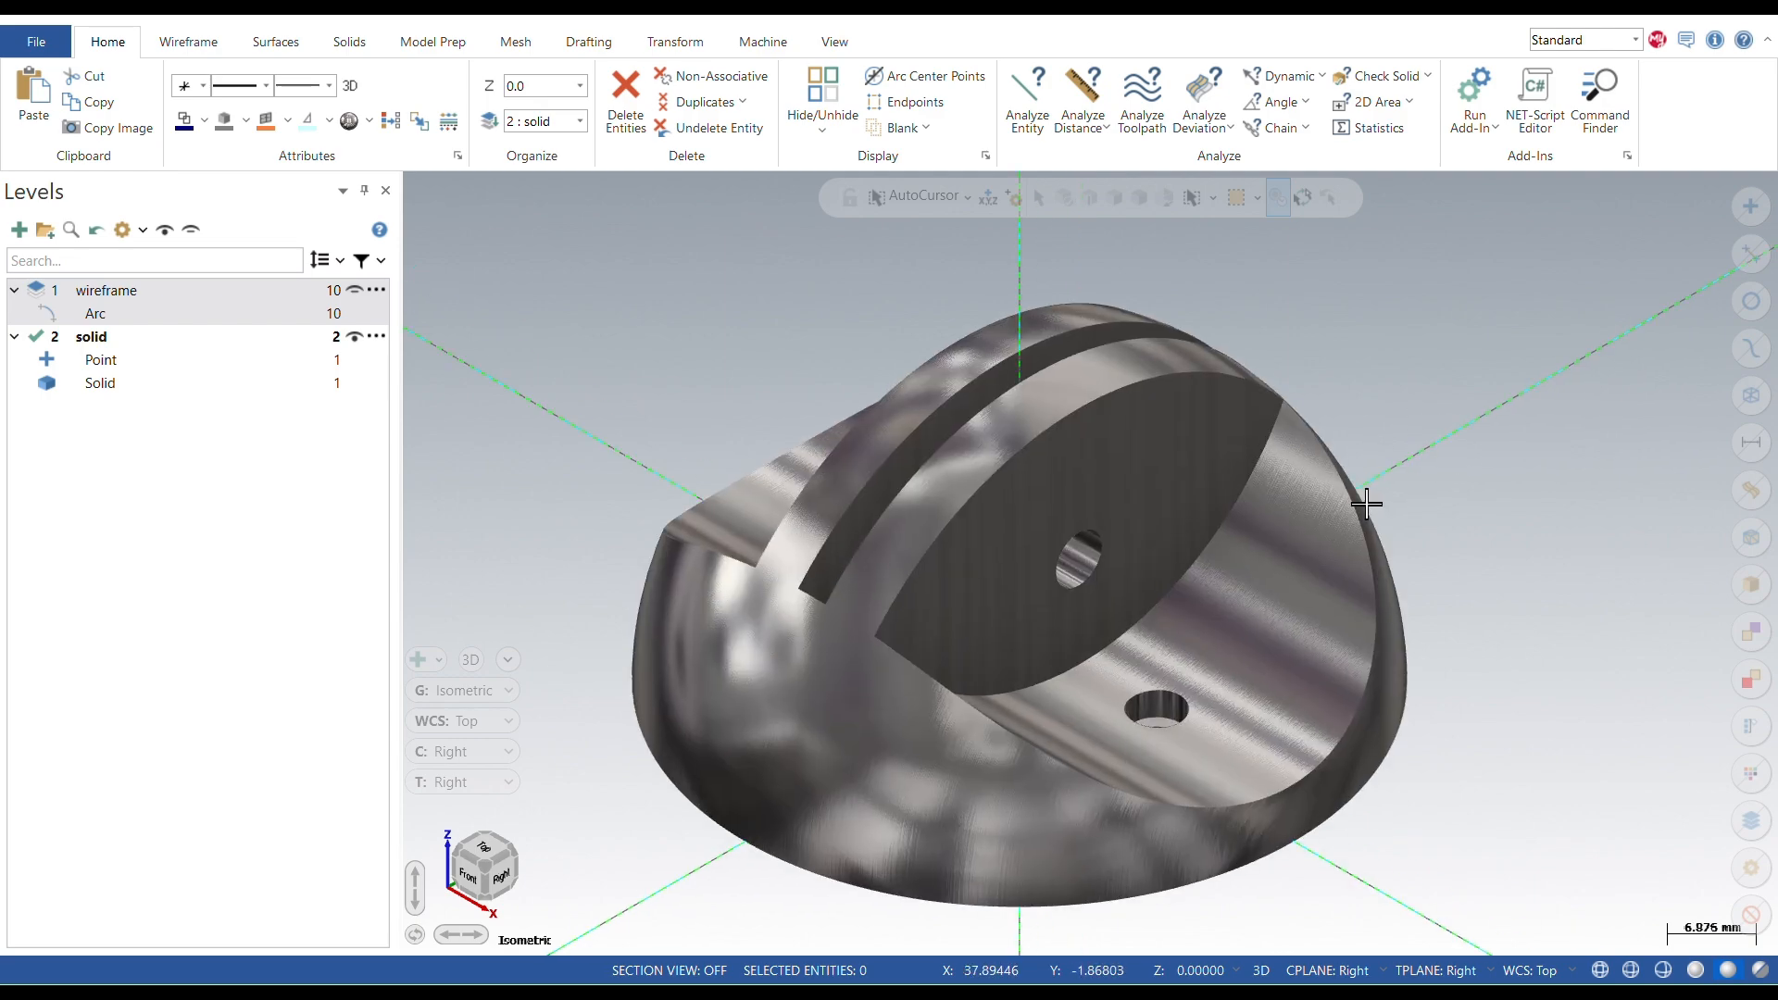
scroll(1384, 510, down, 5)
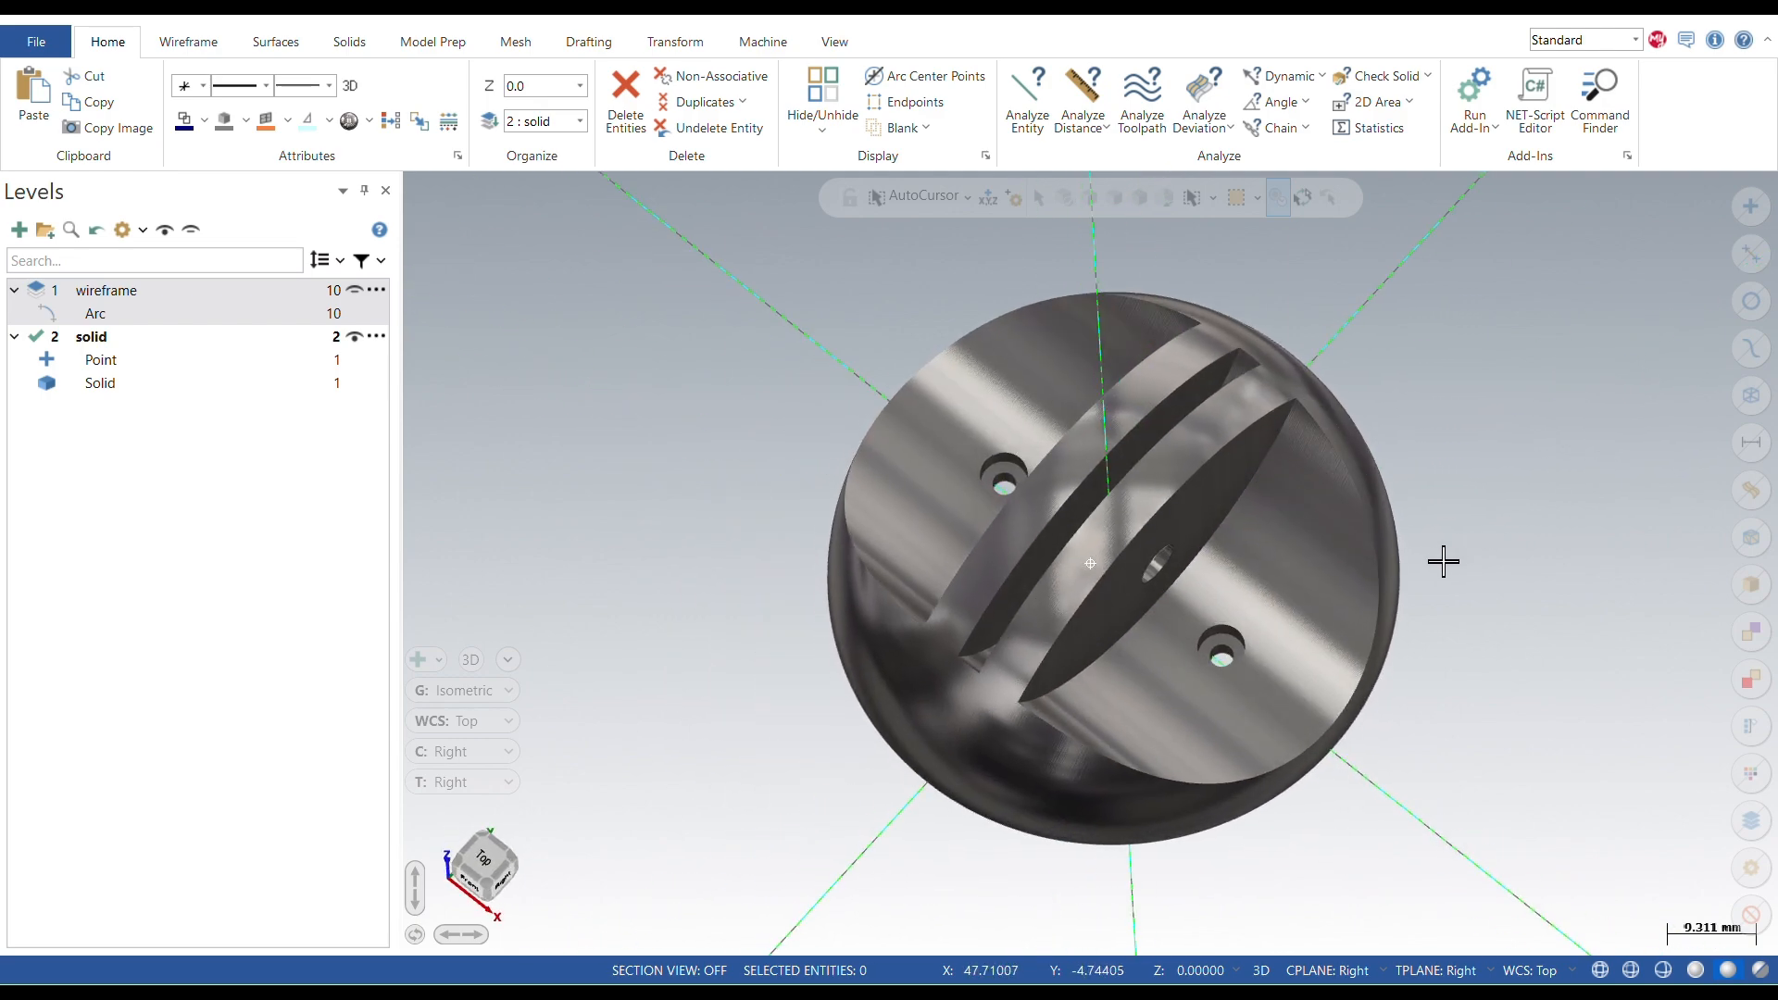